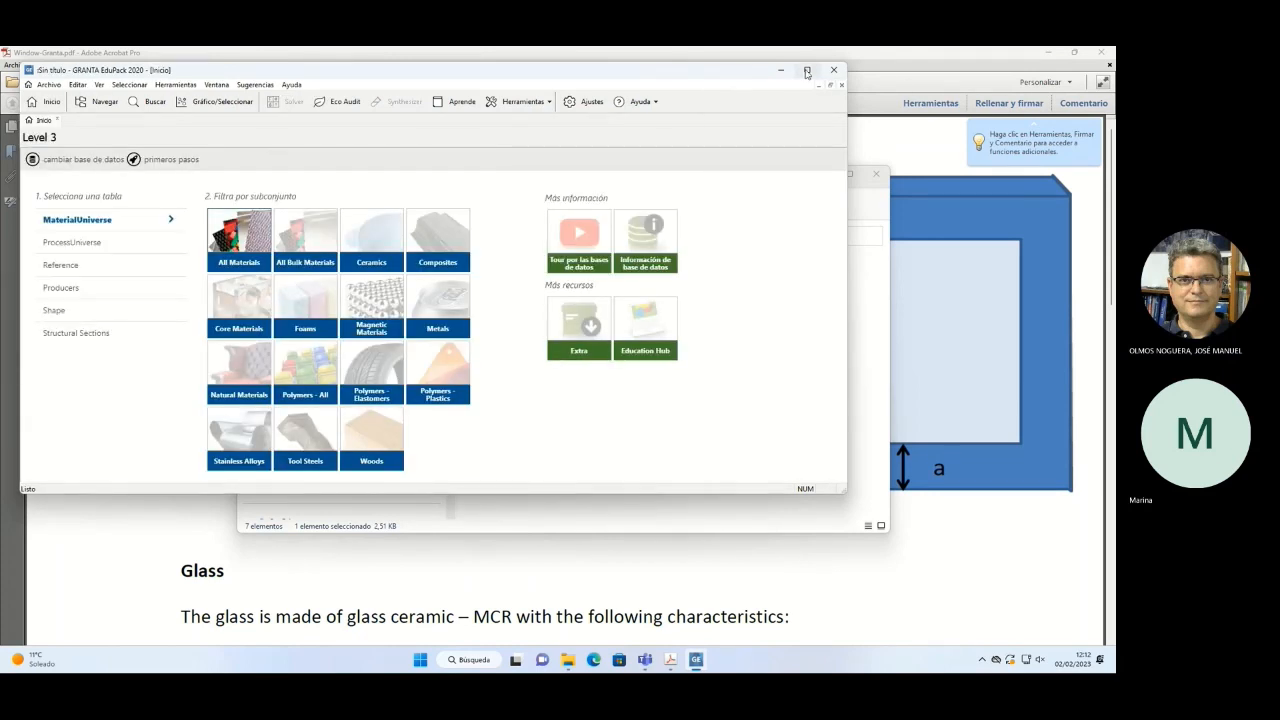
# Browse MaterialUniverse through wrought low carbon steels and open the datasheet for AISI 1020 in annealed condition.
pyautogui.click(806, 70)
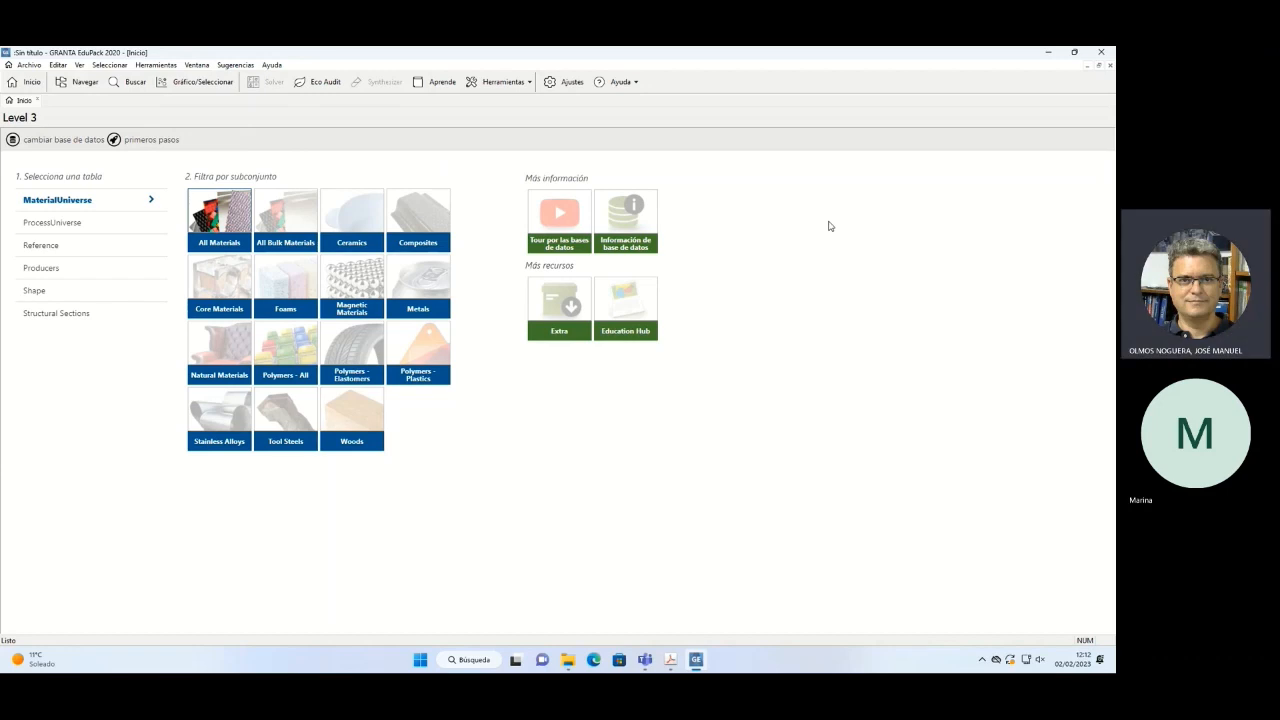
pyautogui.click(151, 200)
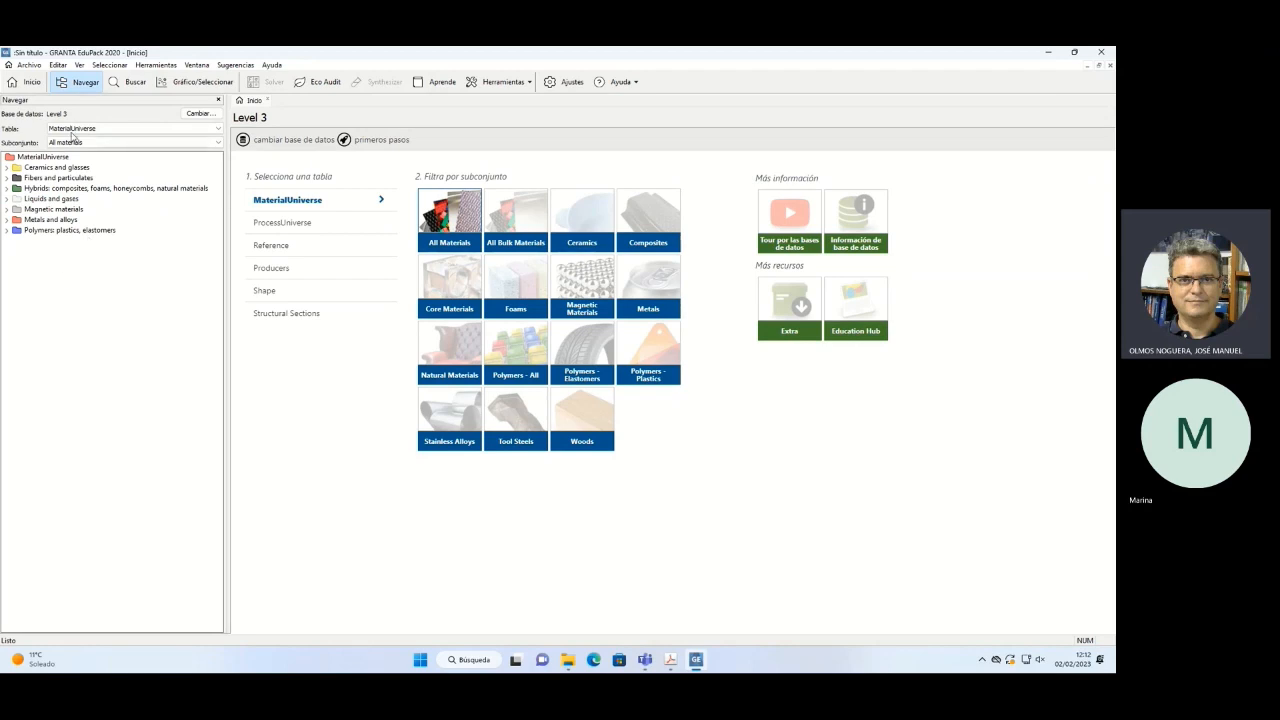
pyautogui.click(6, 167)
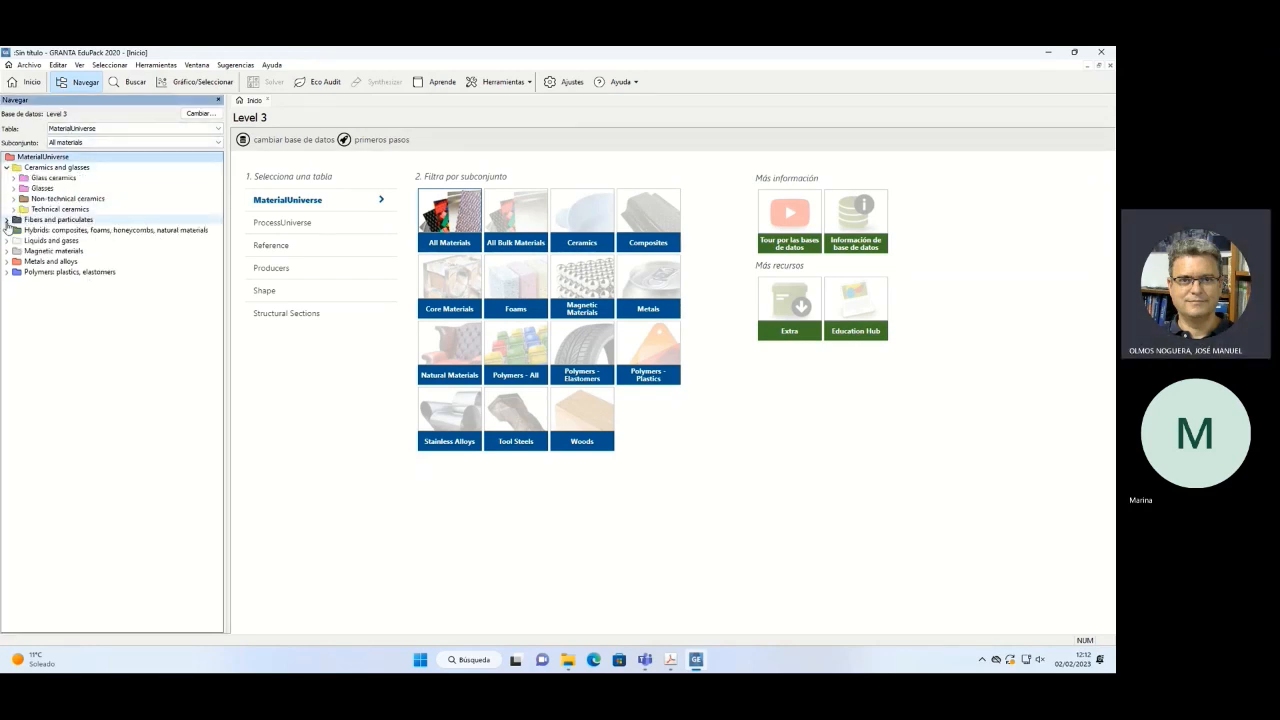
pyautogui.click(6, 219)
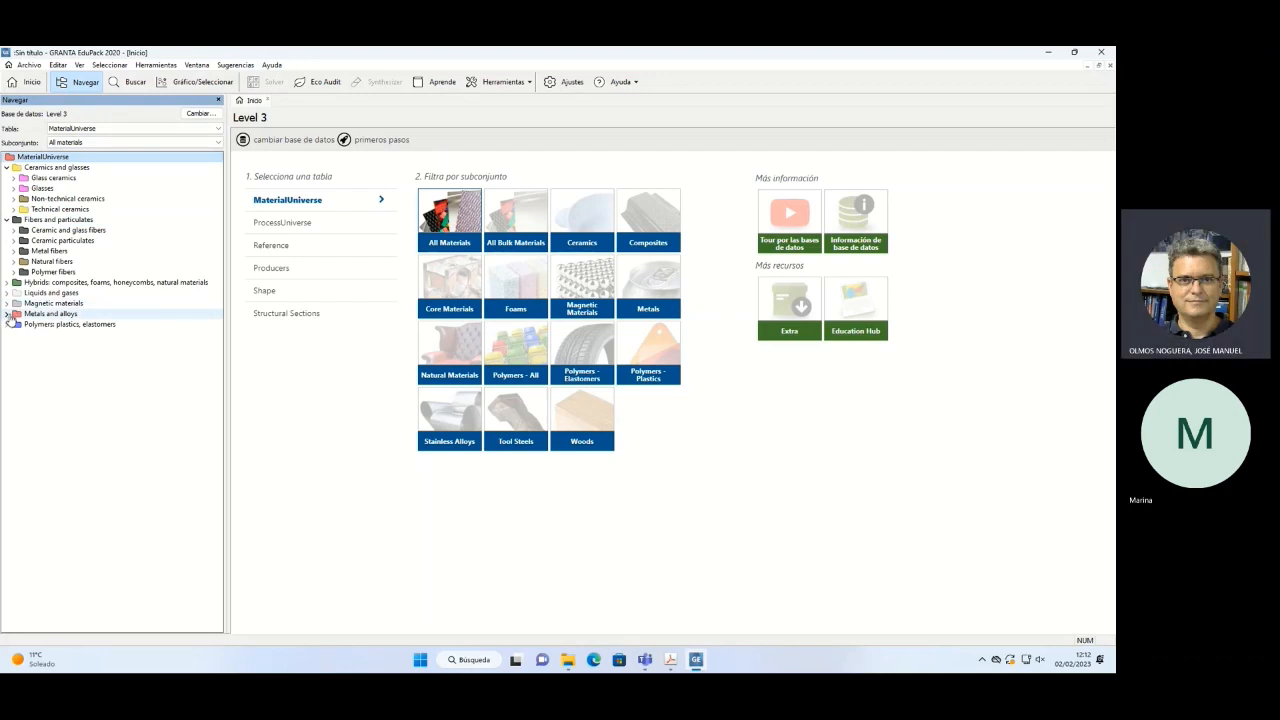
pyautogui.click(6, 314)
pyautogui.click(13, 324)
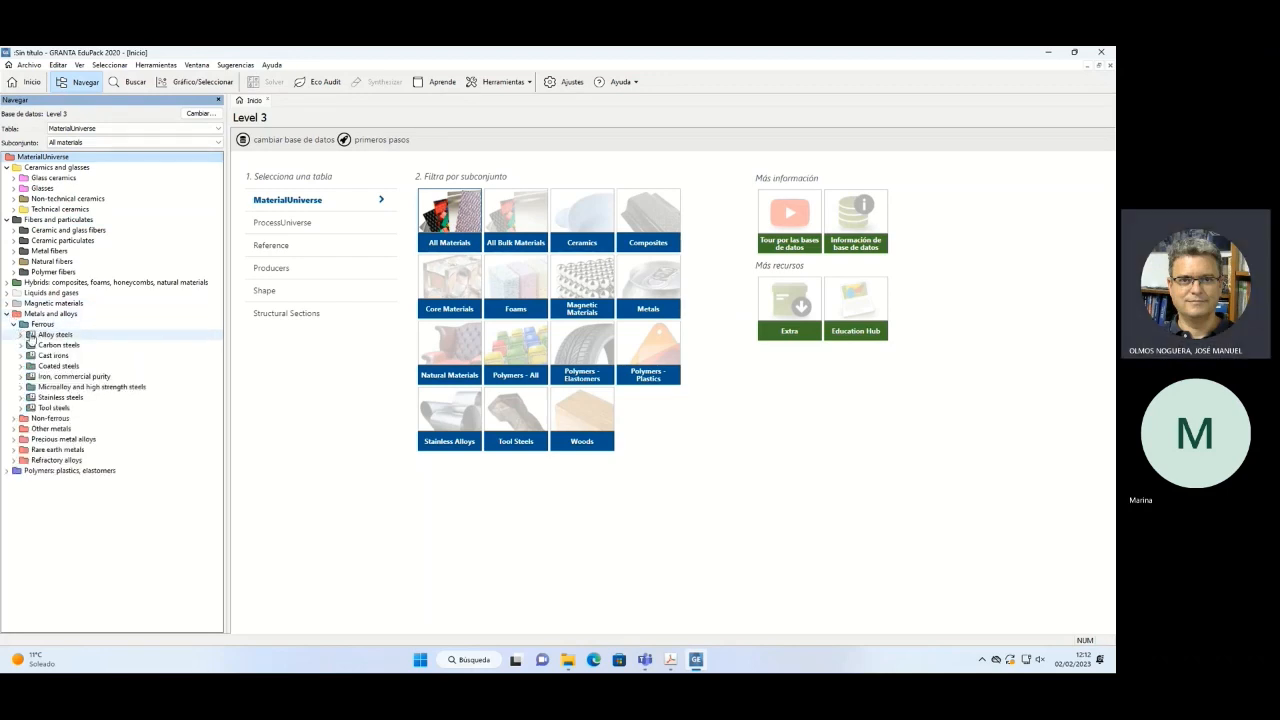
pyautogui.click(21, 345)
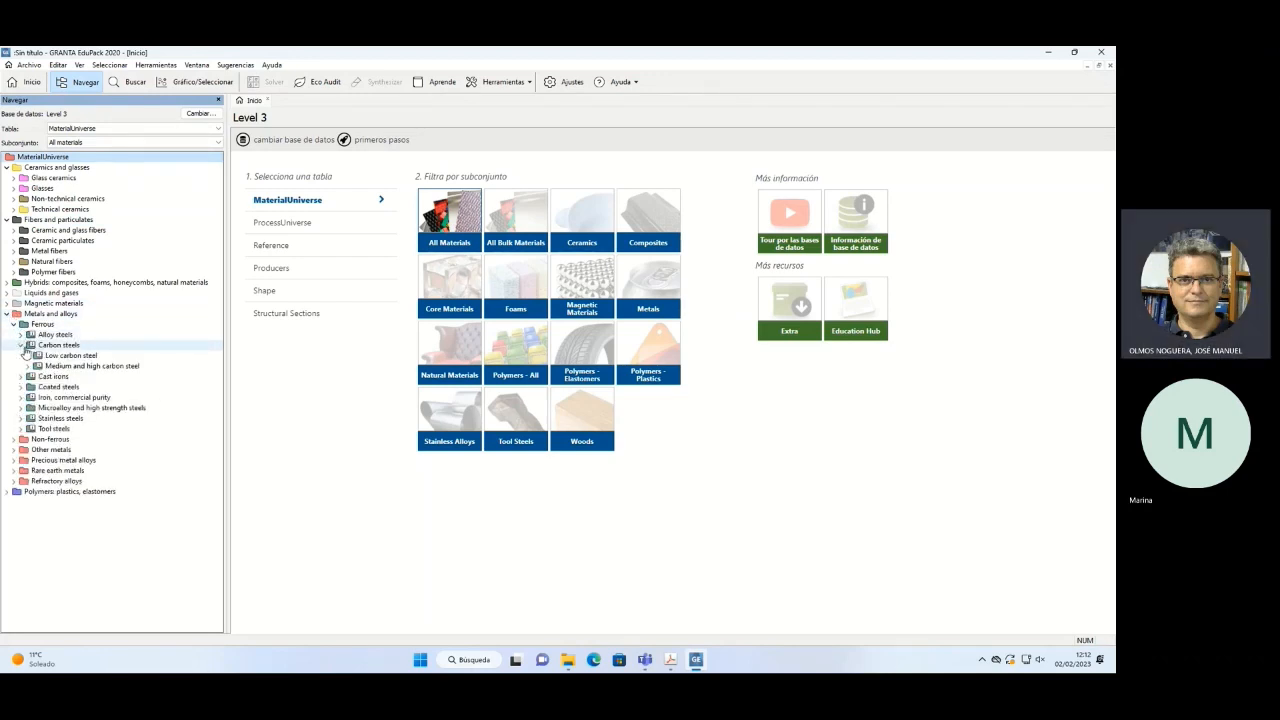
pyautogui.click(28, 356)
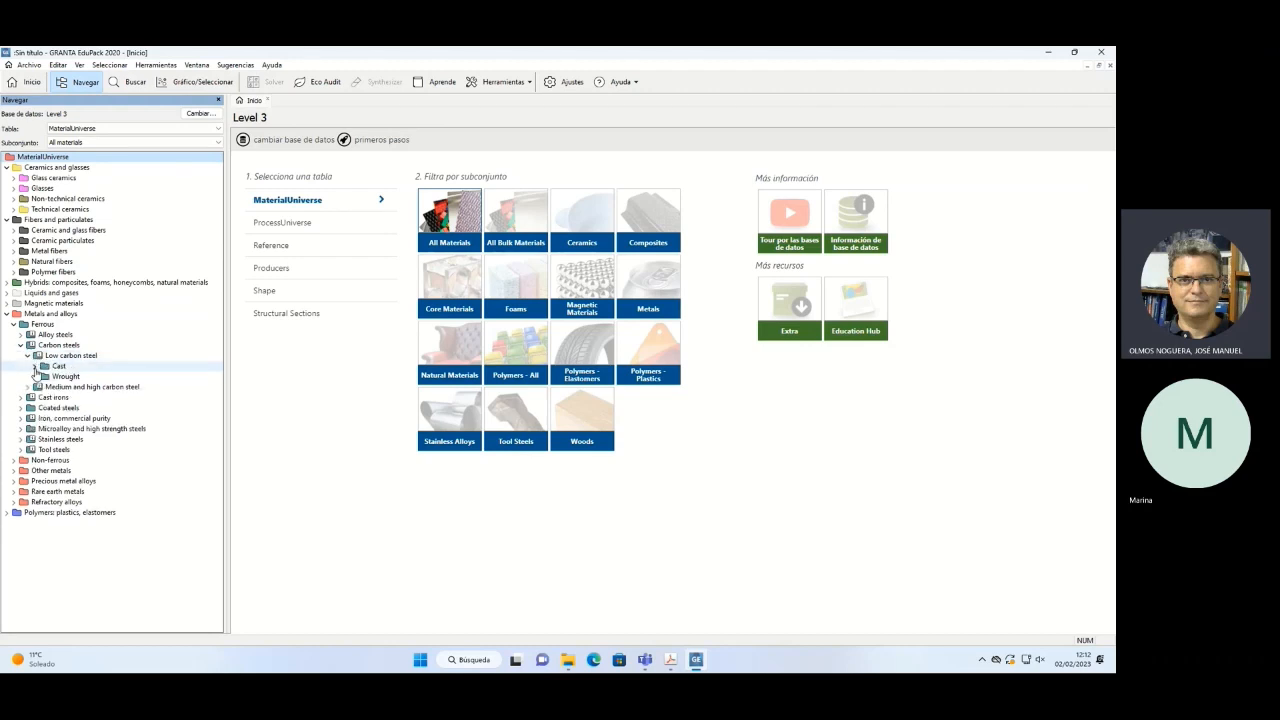
pyautogui.click(34, 376)
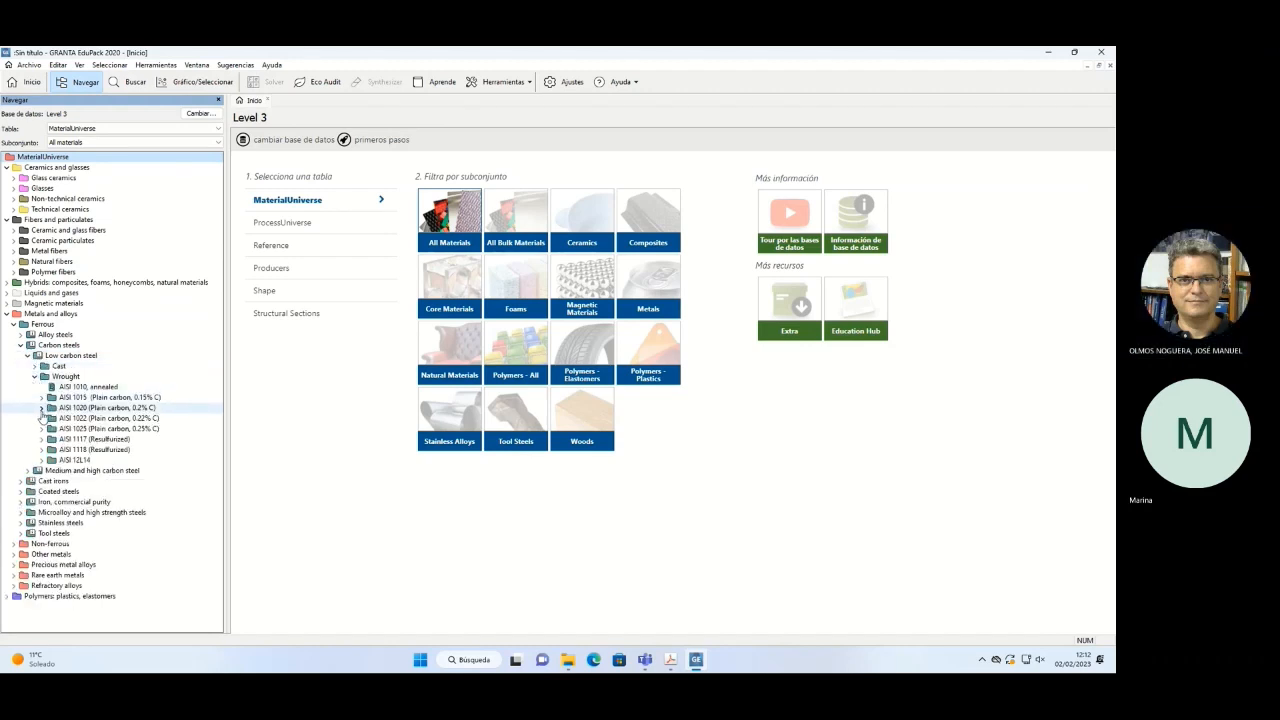
pyautogui.click(41, 408)
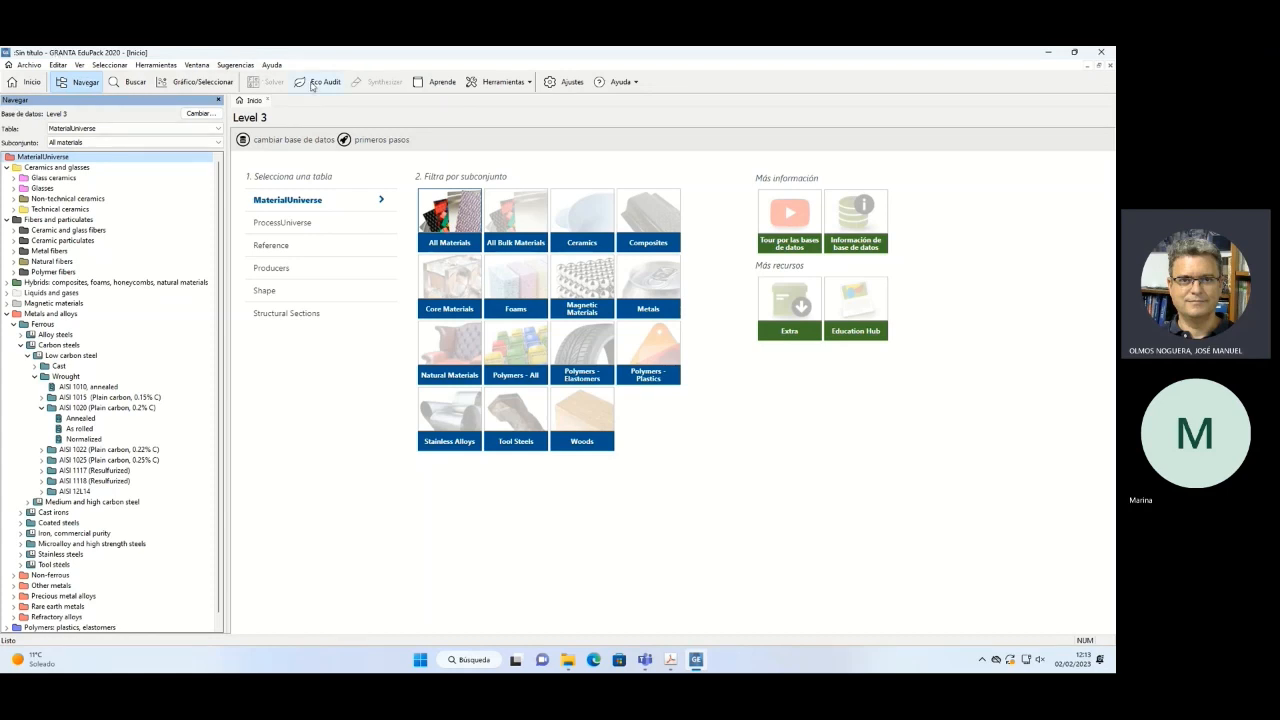
pyautogui.doubleClick(80, 418)
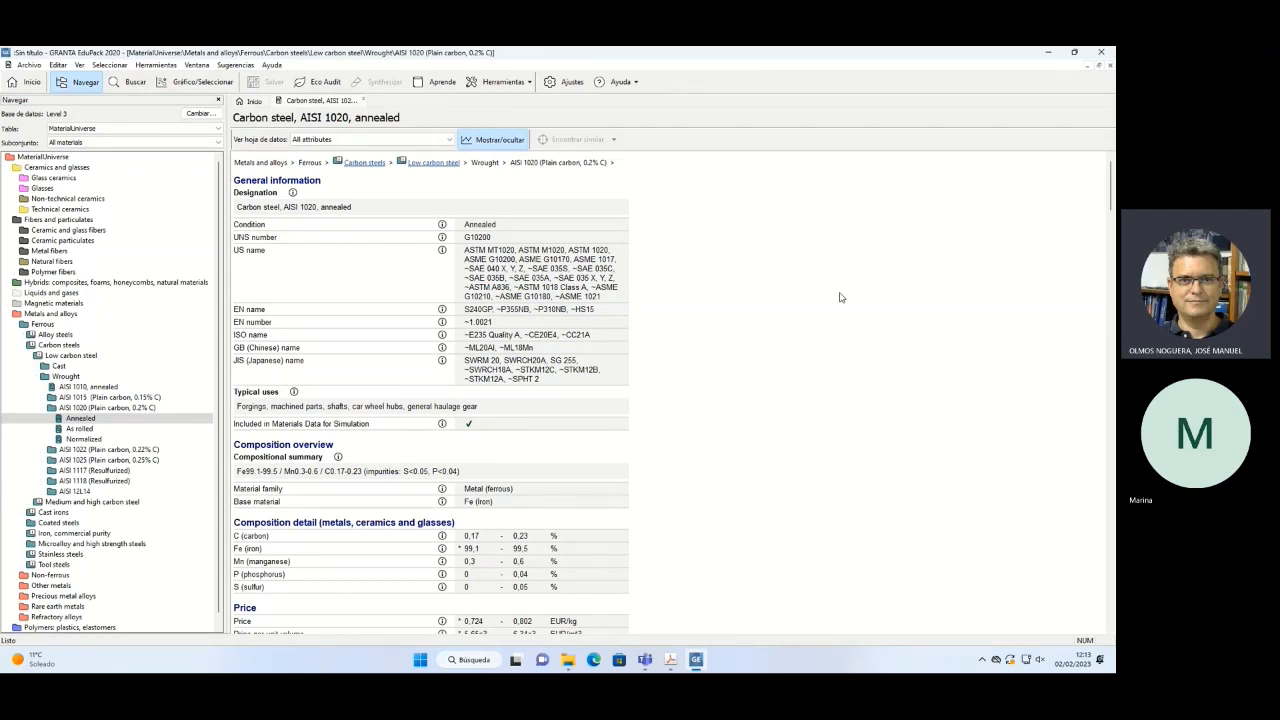
# Review the AISI 1020 datasheet down to its processing energy, CO2 footprint and recycling data.
pyautogui.scroll(-4, 820, 317)
pyautogui.scroll(-20, 760, 340)
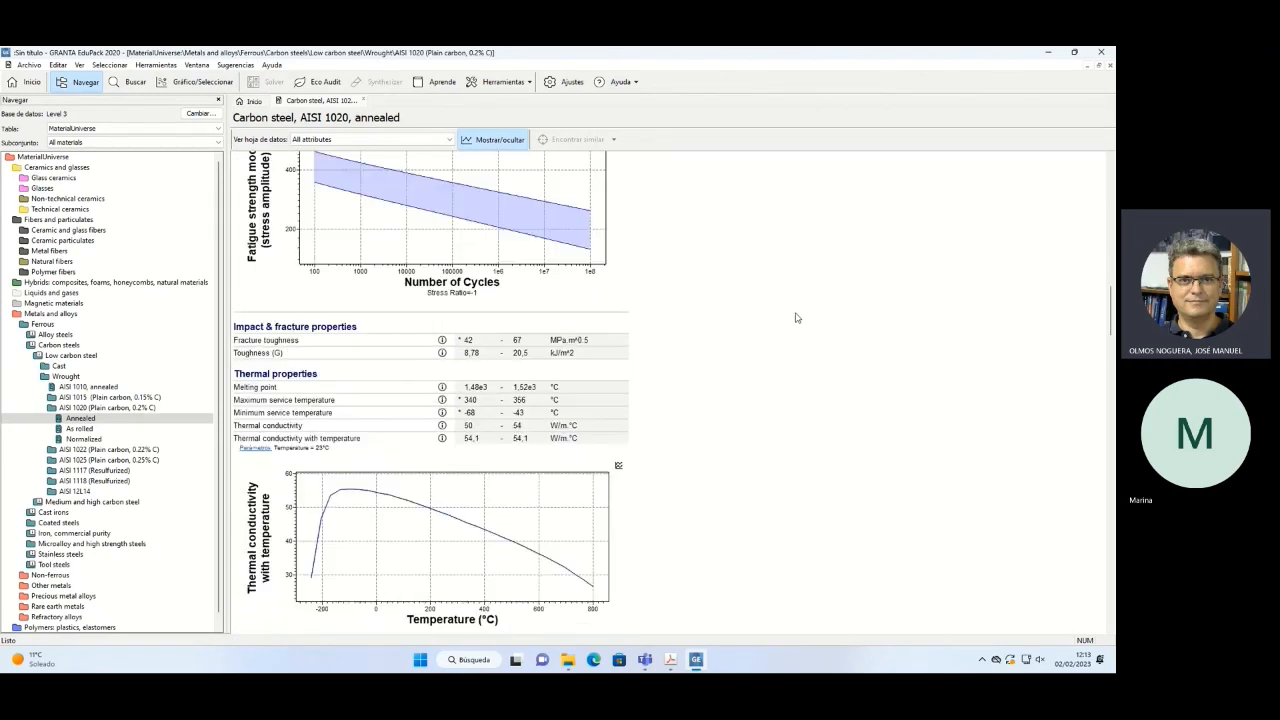
pyautogui.scroll(-20, 790, 330)
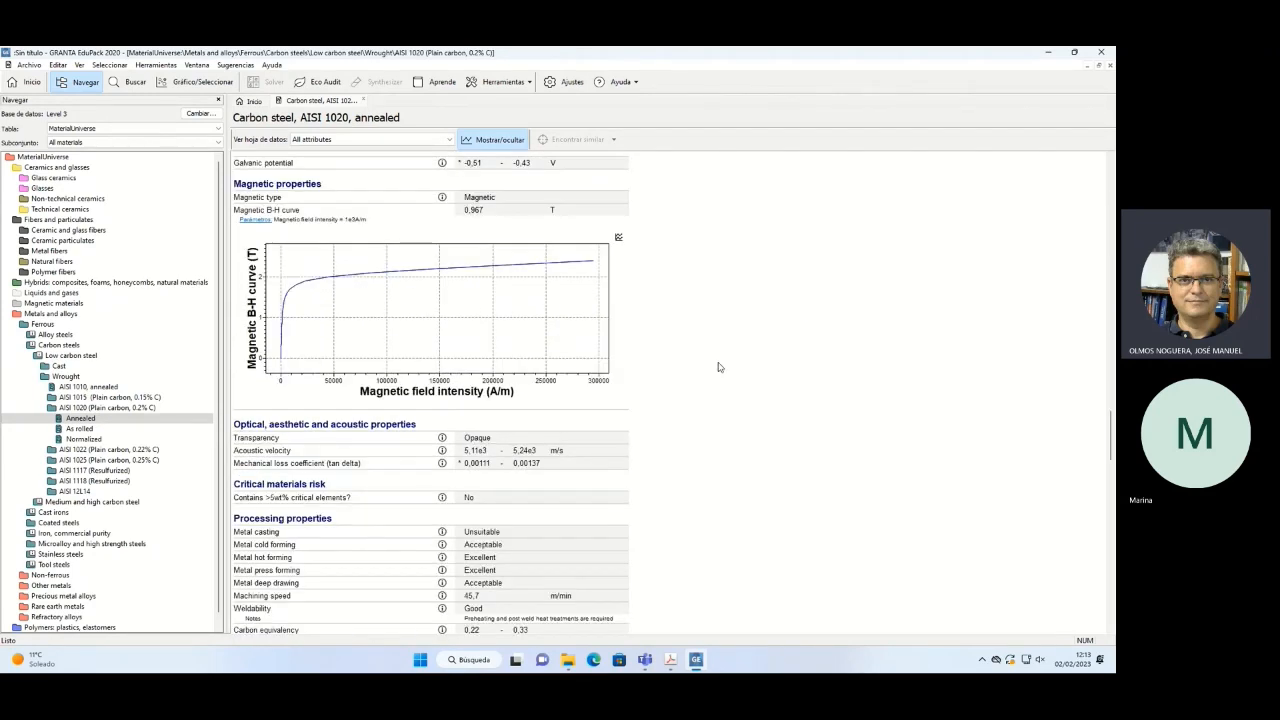
pyautogui.scroll(-10, 716, 377)
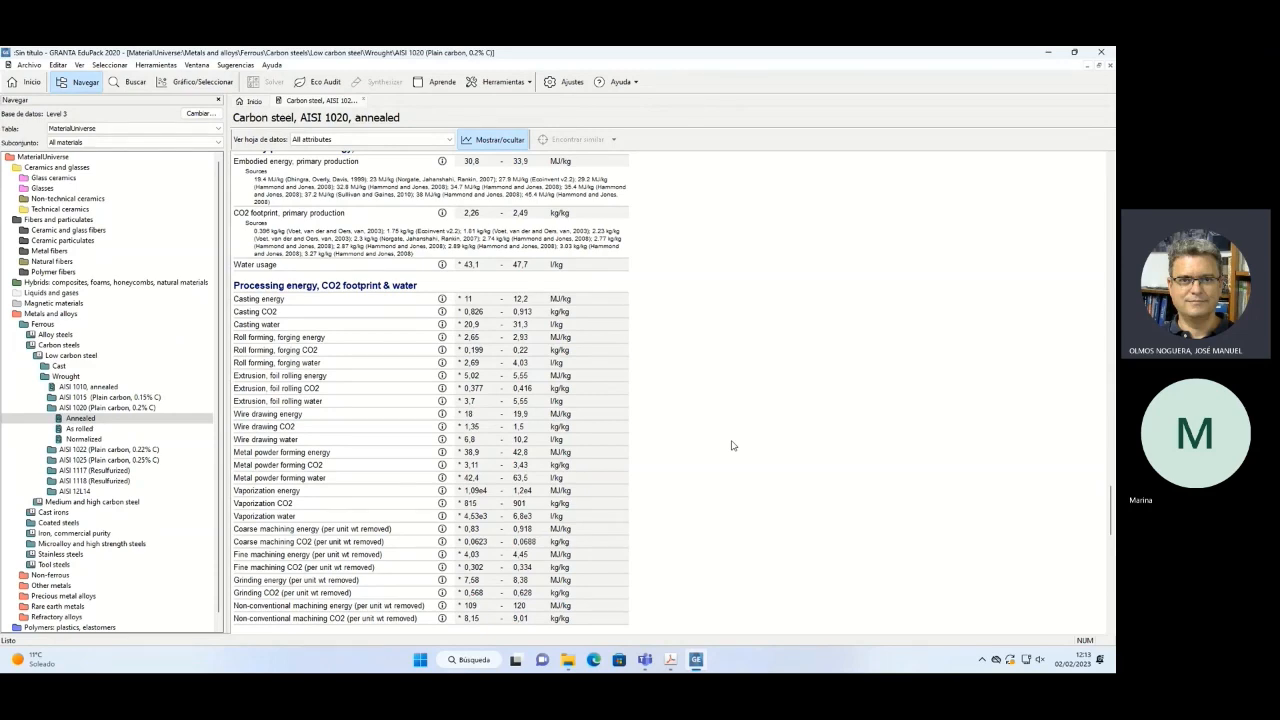
pyautogui.scroll(-5, 579, 396)
pyautogui.scroll(5, 789, 286)
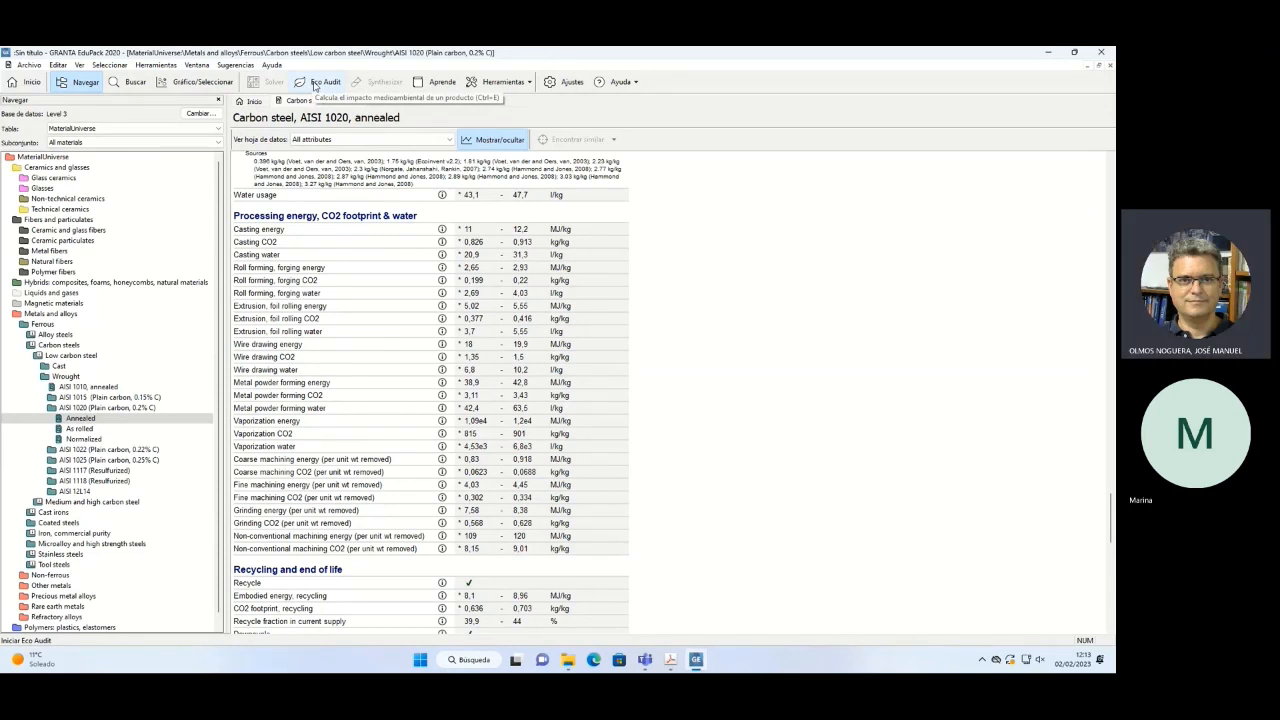
# Create a new Eco Audit project and expand its material, manufacturing and end-of-life section.
pyautogui.click(318, 84)
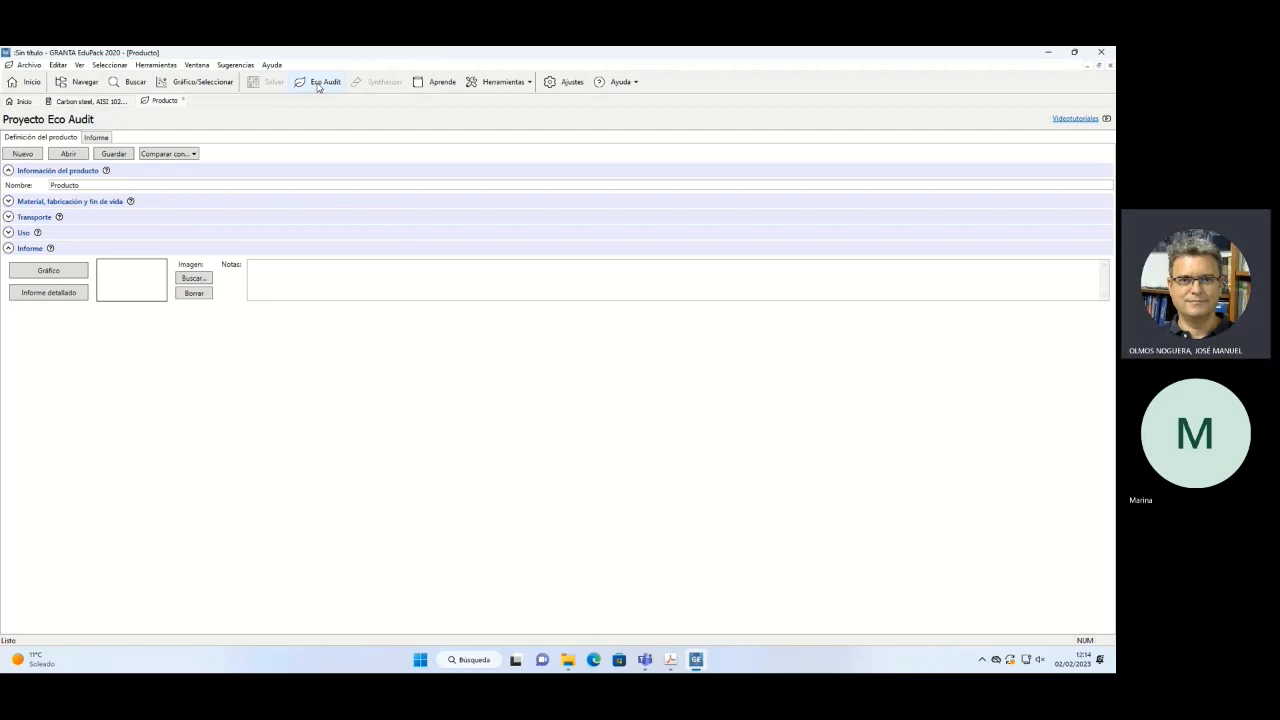
pyautogui.click(13, 83)
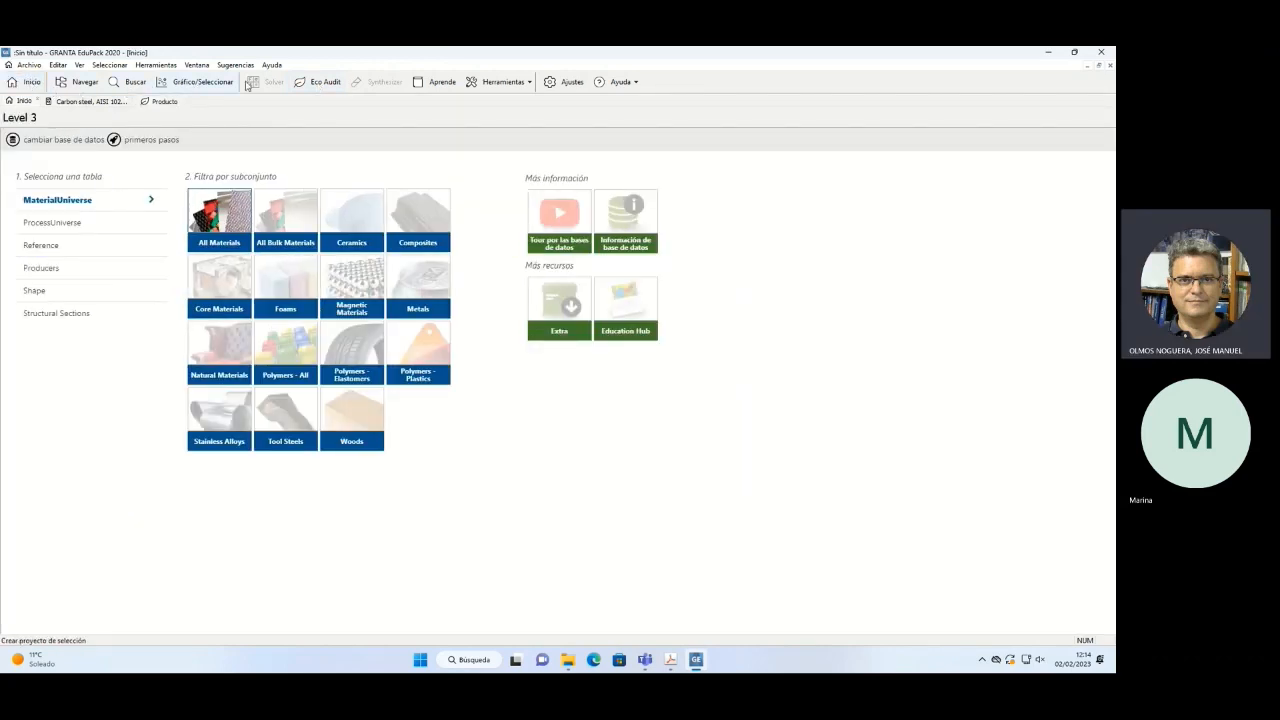
pyautogui.click(321, 85)
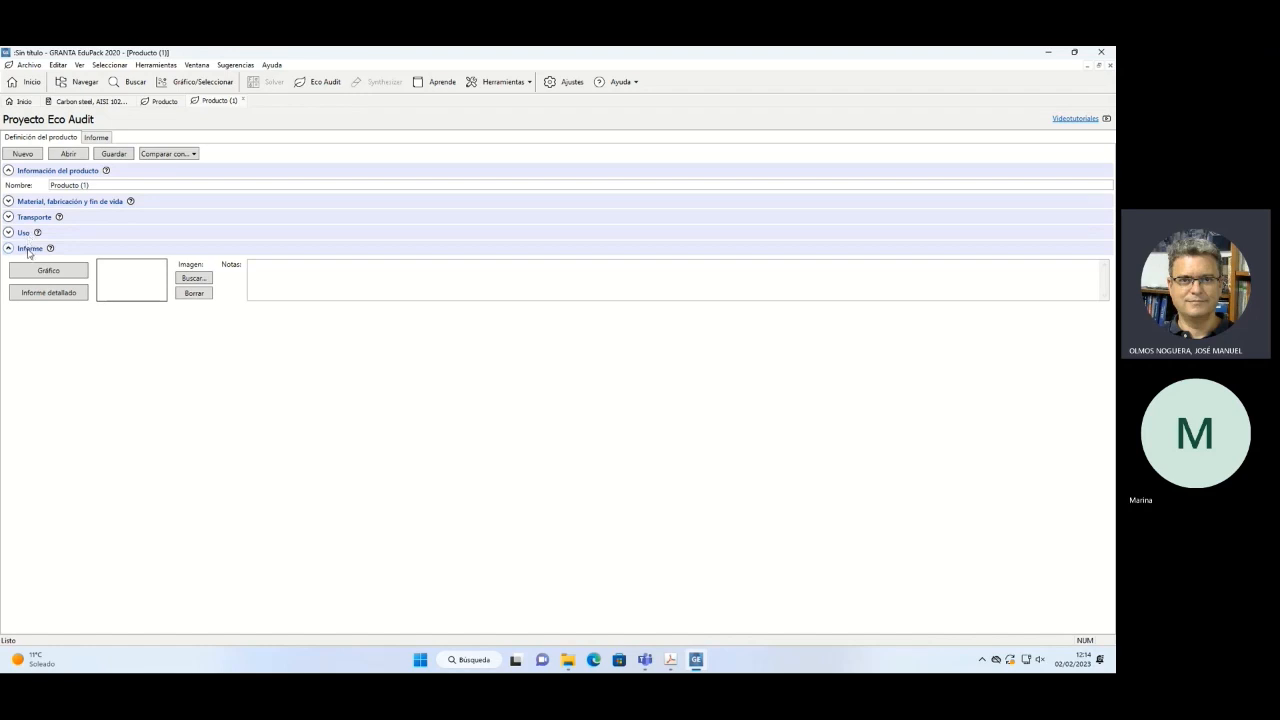
pyautogui.click(8, 202)
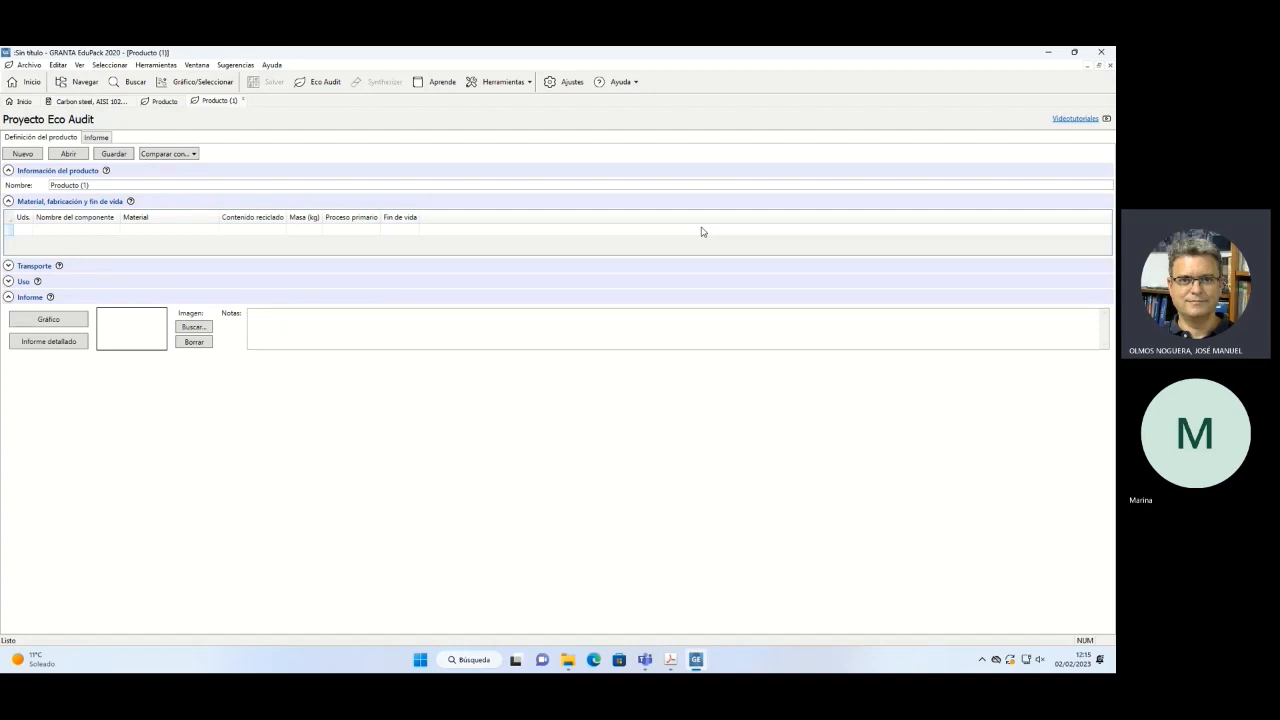
# Add a first component and assign it normalized AISI 1080 carbon steel from the medium and high carbon steels.
pyautogui.click(82, 234)
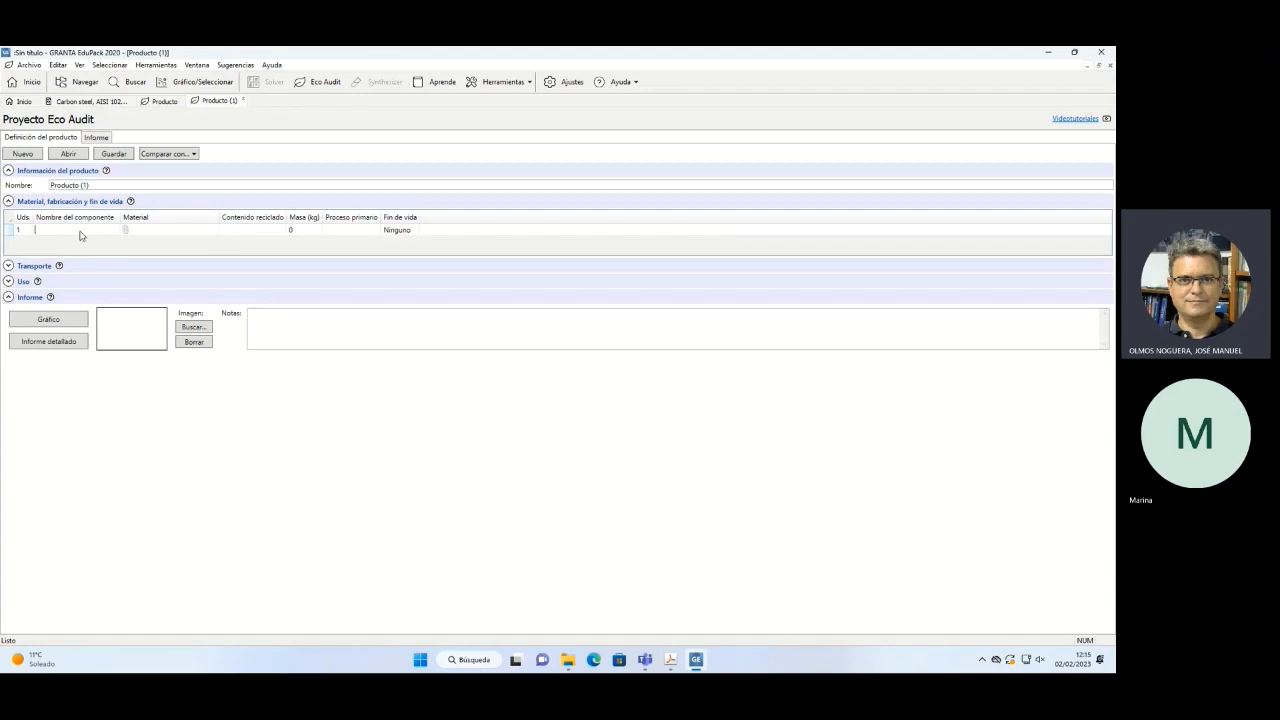
pyautogui.click(211, 231)
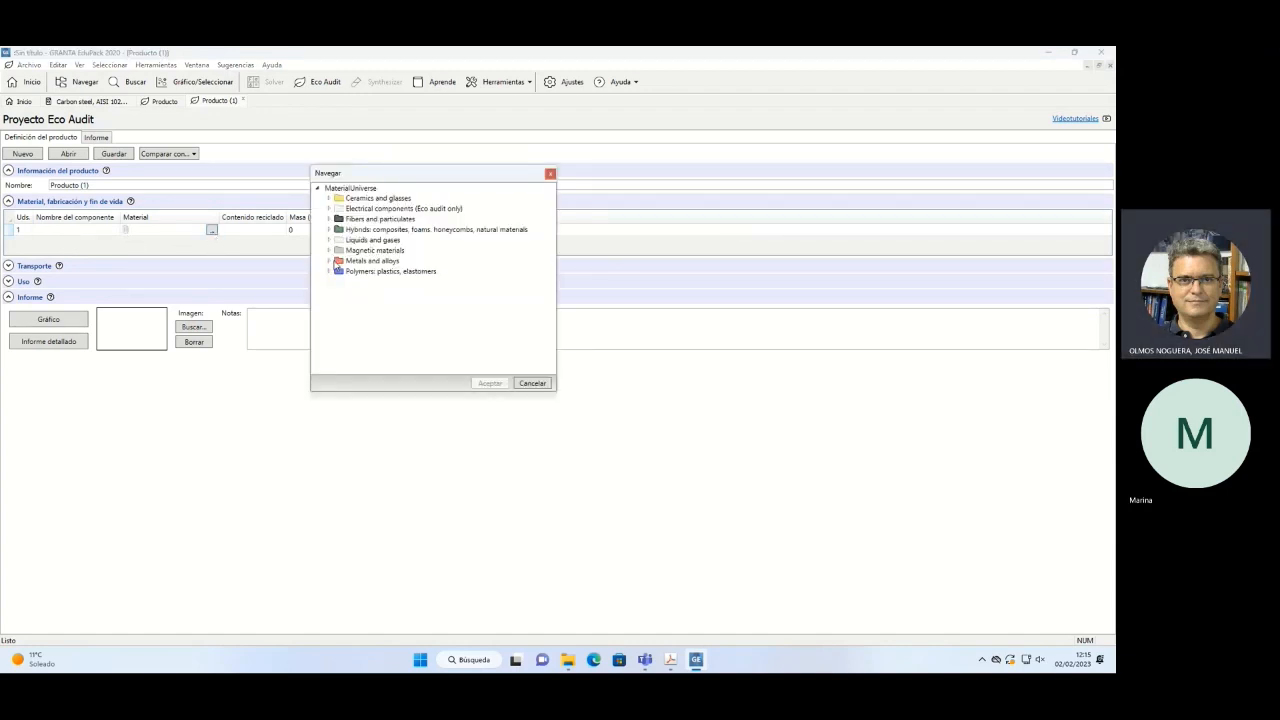
pyautogui.click(336, 261)
pyautogui.click(329, 261)
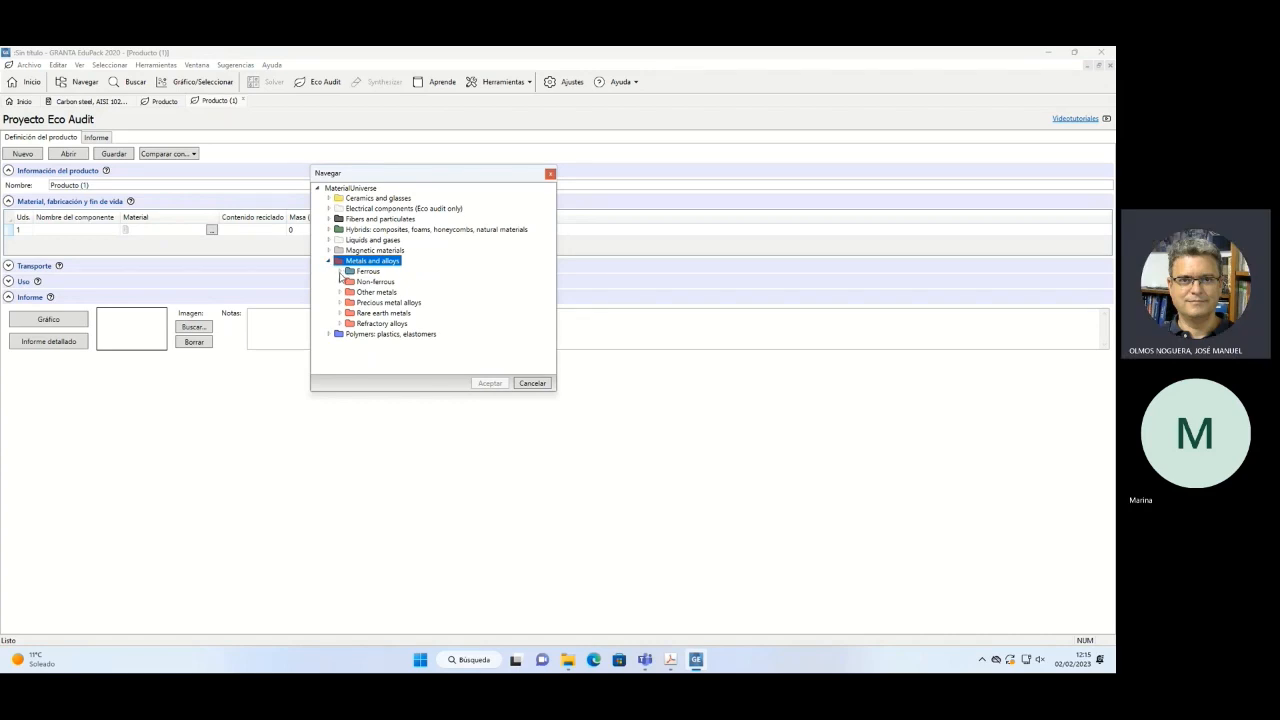
pyautogui.click(339, 272)
pyautogui.click(350, 293)
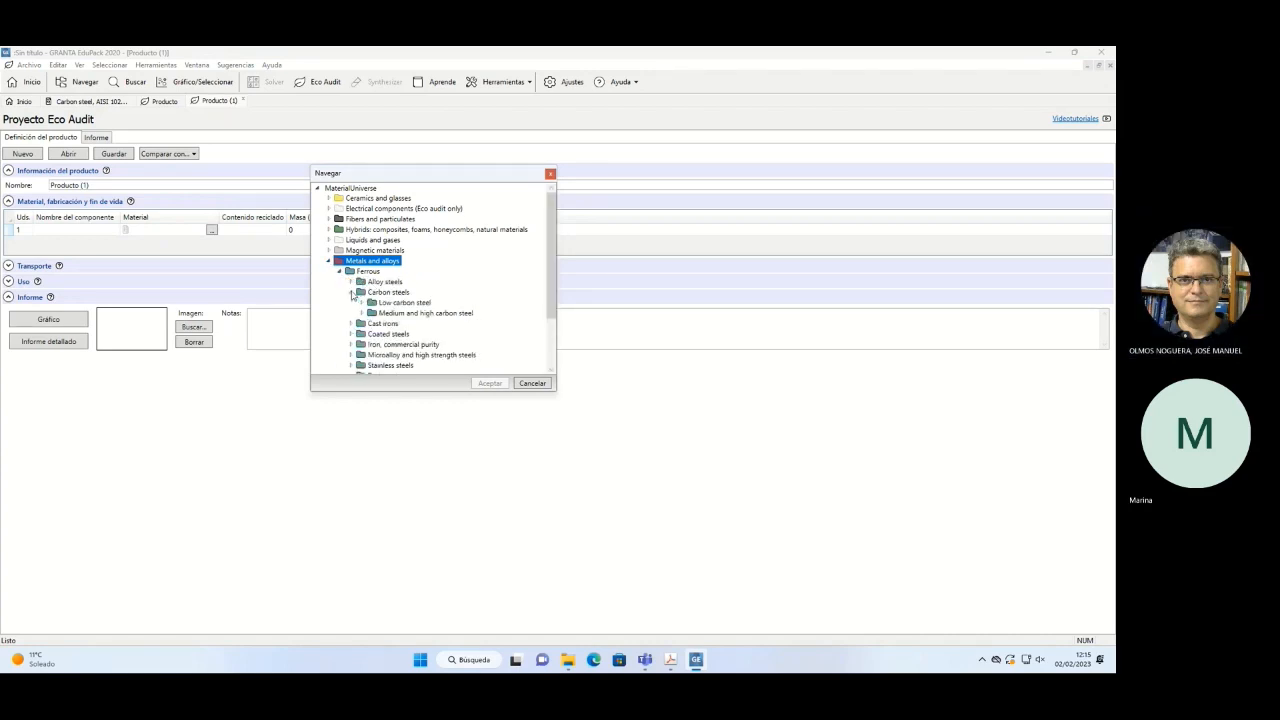
pyautogui.click(361, 313)
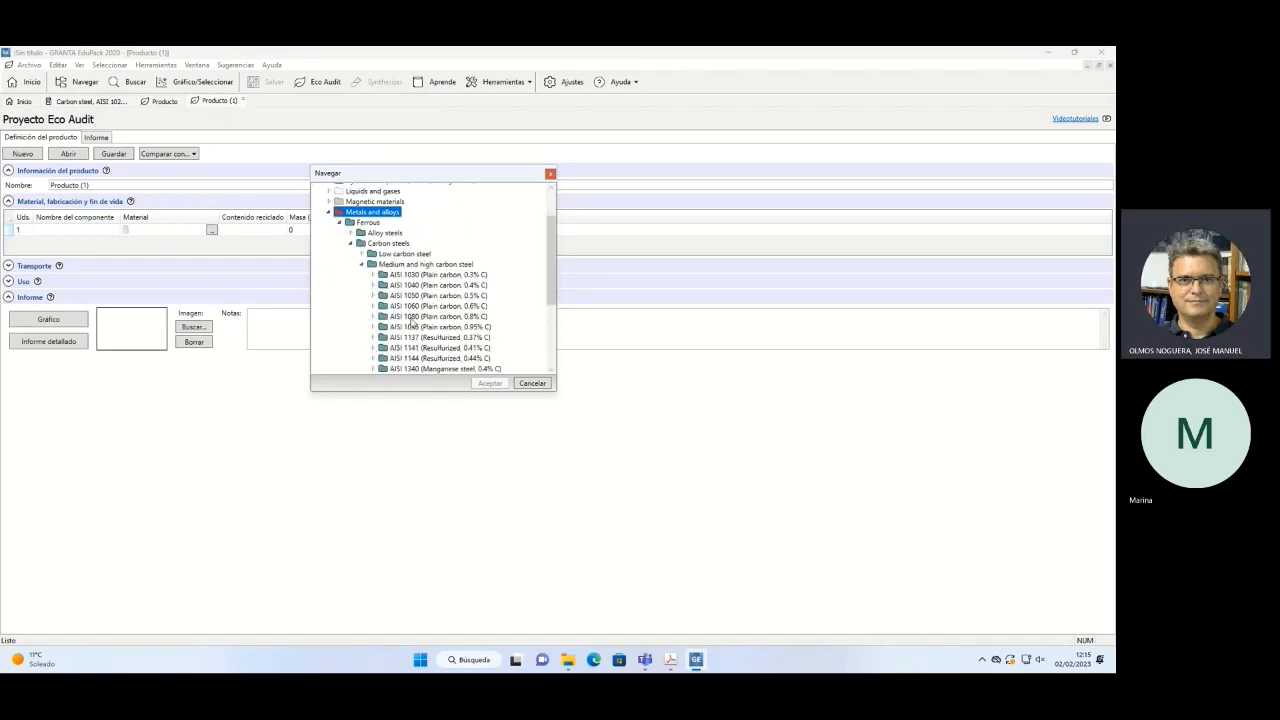
pyautogui.click(381, 317)
pyautogui.click(373, 317)
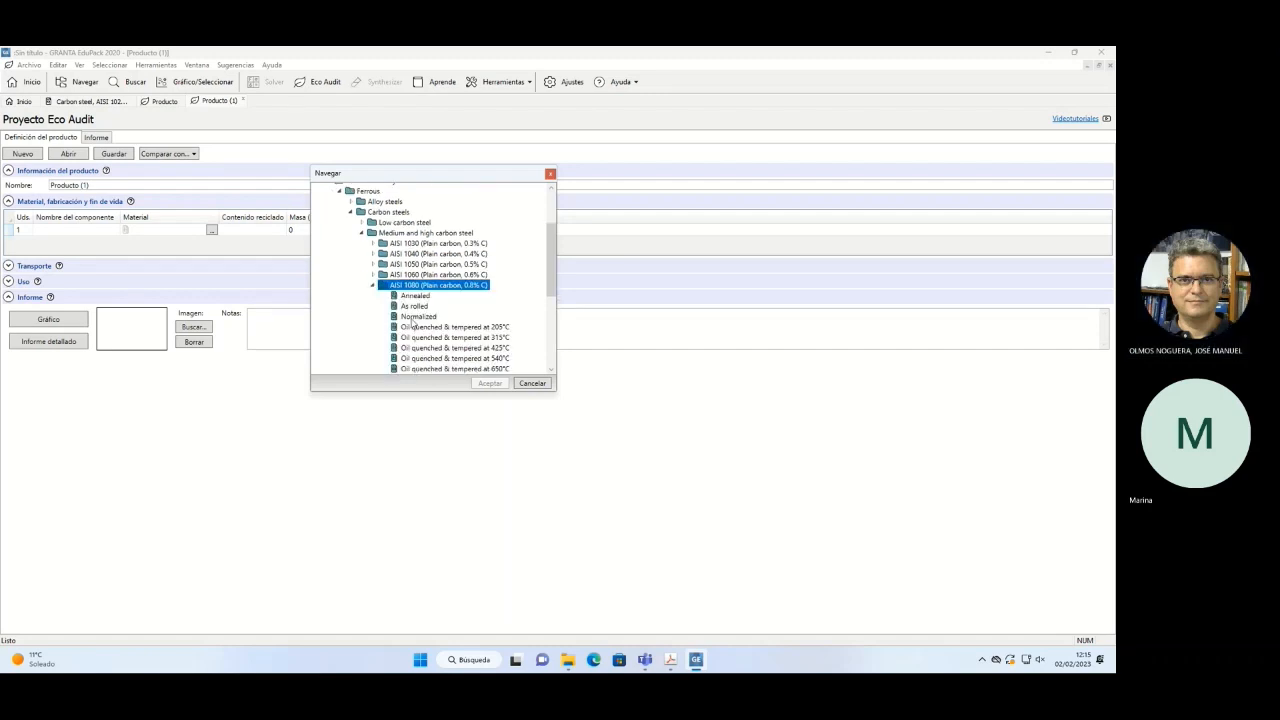
pyautogui.doubleClick(414, 324)
# Review the primary process and end-of-life options offered for the carbon steel component.
pyautogui.click(348, 232)
pyautogui.click(375, 231)
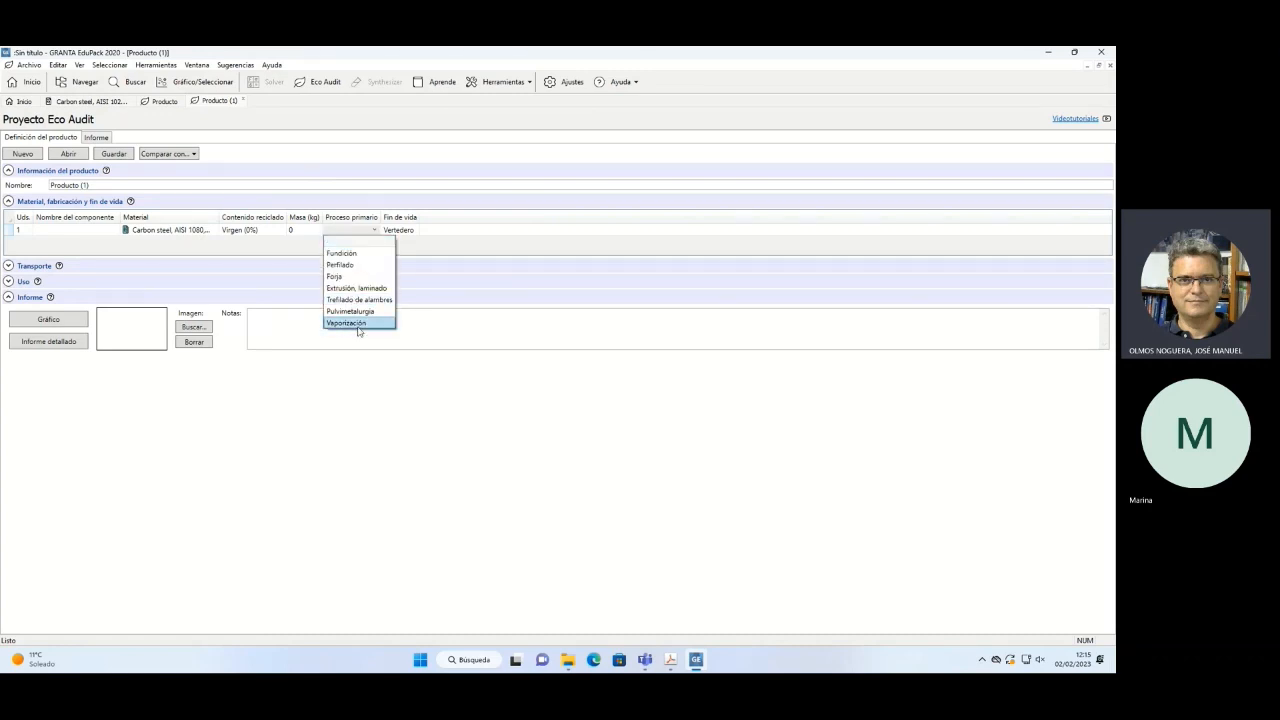
pyautogui.click(410, 233)
pyautogui.click(412, 232)
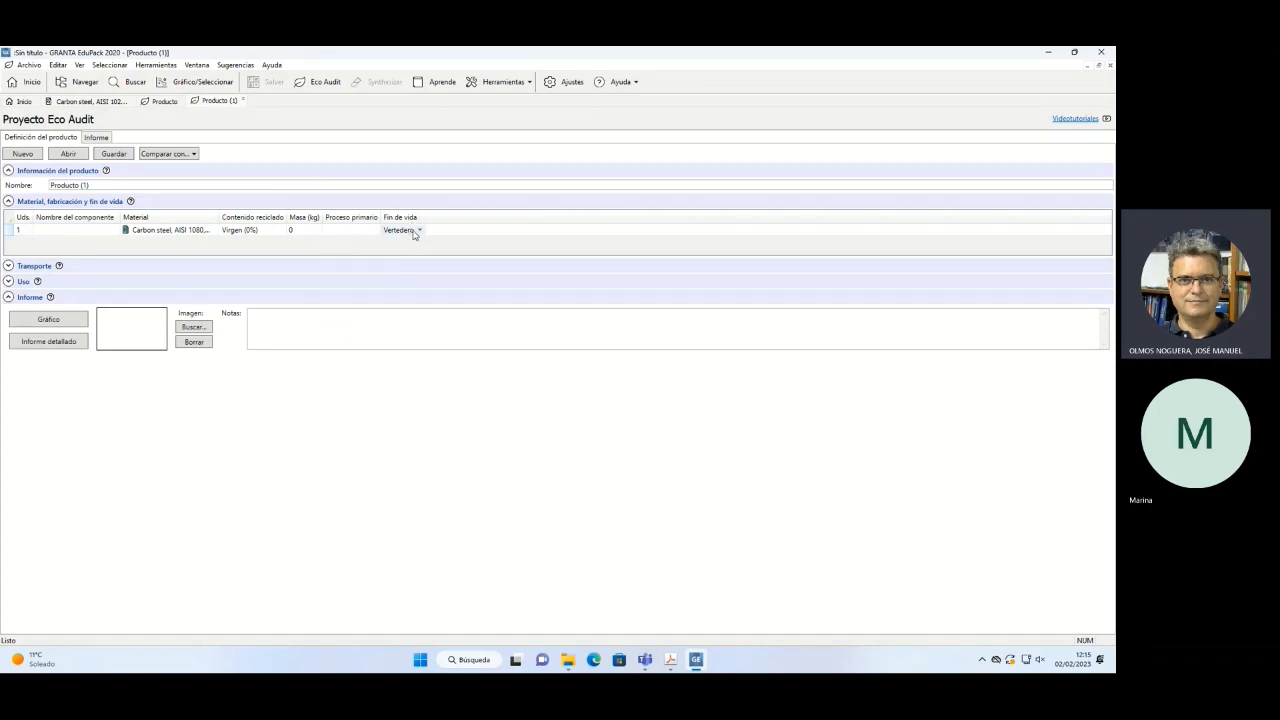
pyautogui.click(421, 233)
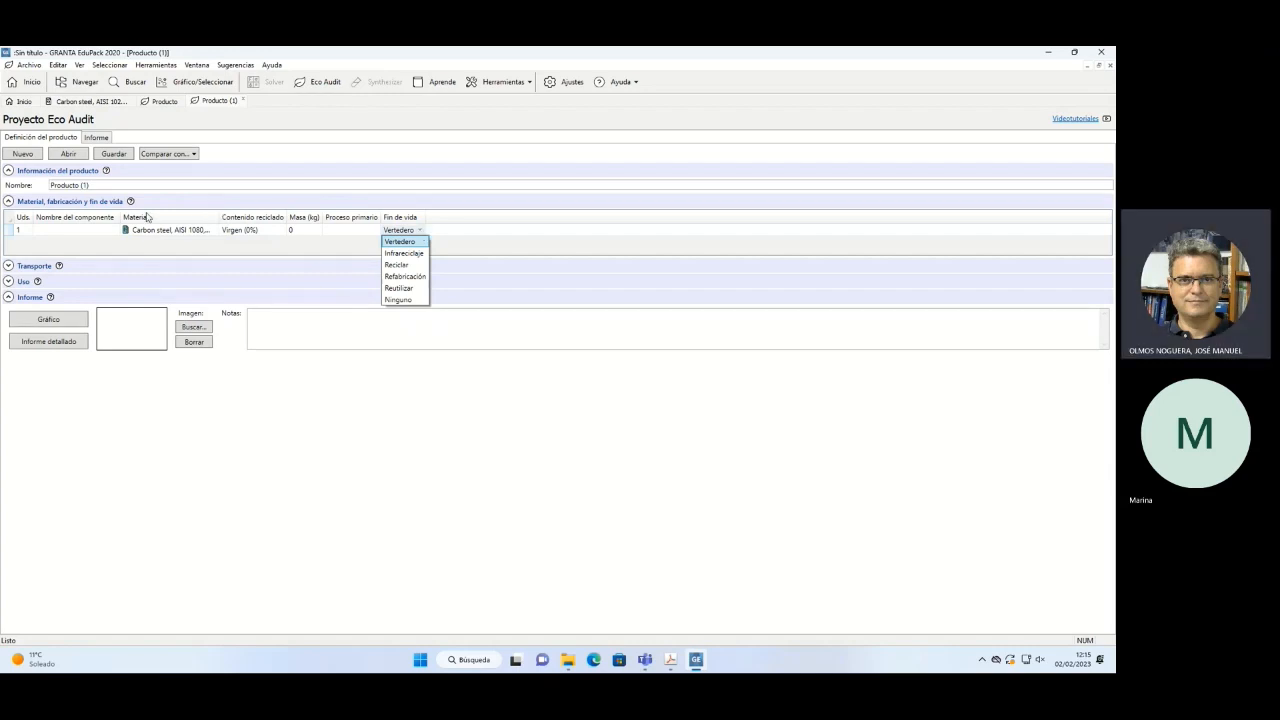
pyautogui.click(420, 231)
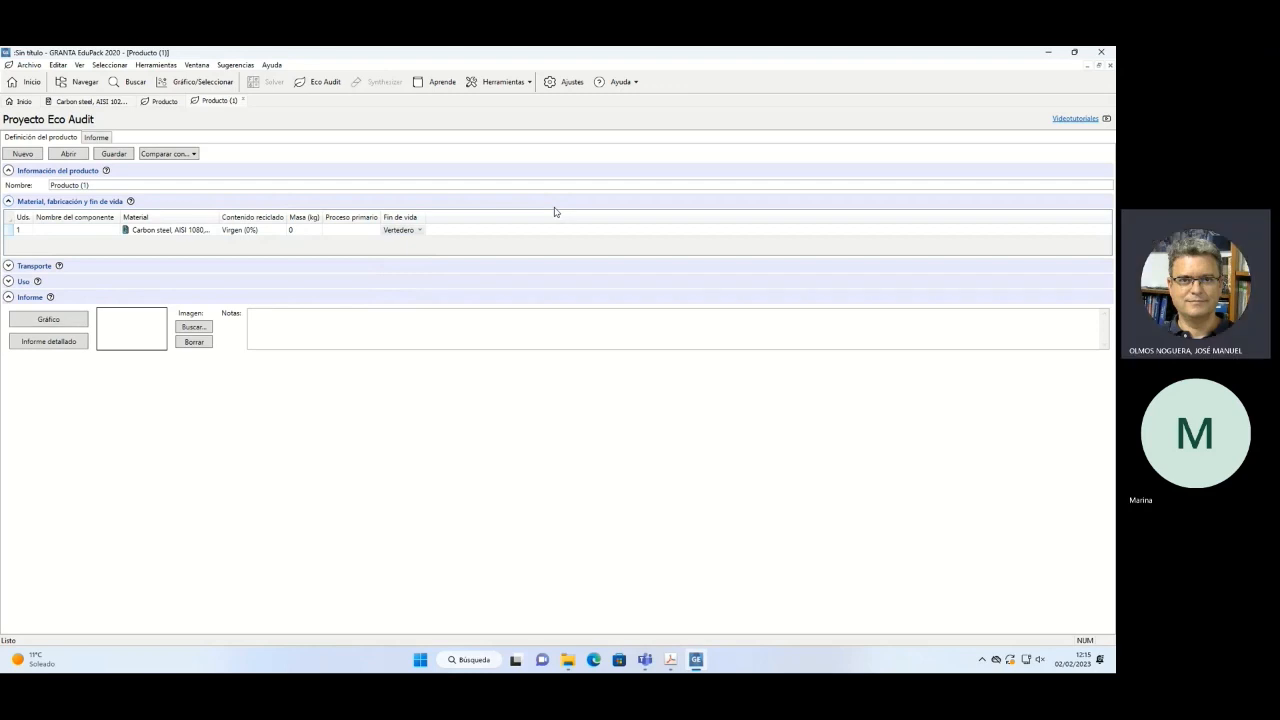
# Switch to Window-Granta.pdf in Adobe Acrobat and read the glass and frame specifications.
pyautogui.click(668, 659)
pyautogui.scroll(-5, 677, 491)
pyautogui.scroll(-4, 590, 483)
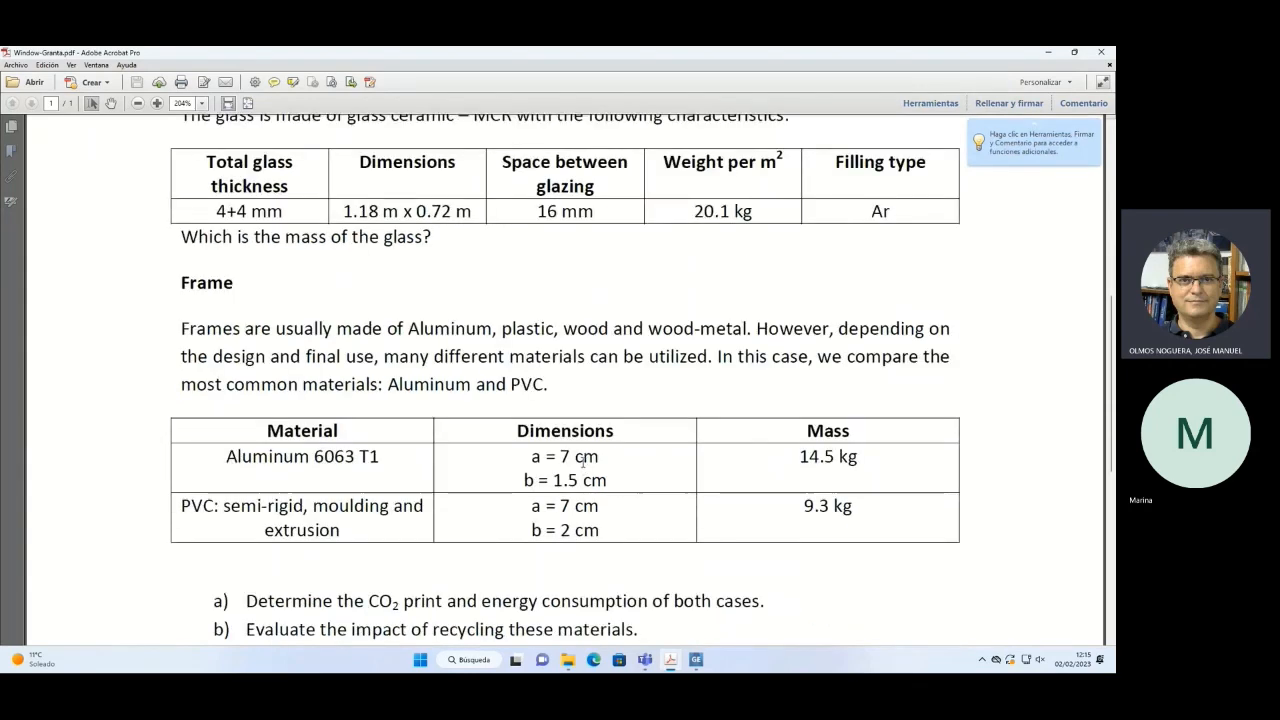
pyautogui.scroll(2, 583, 462)
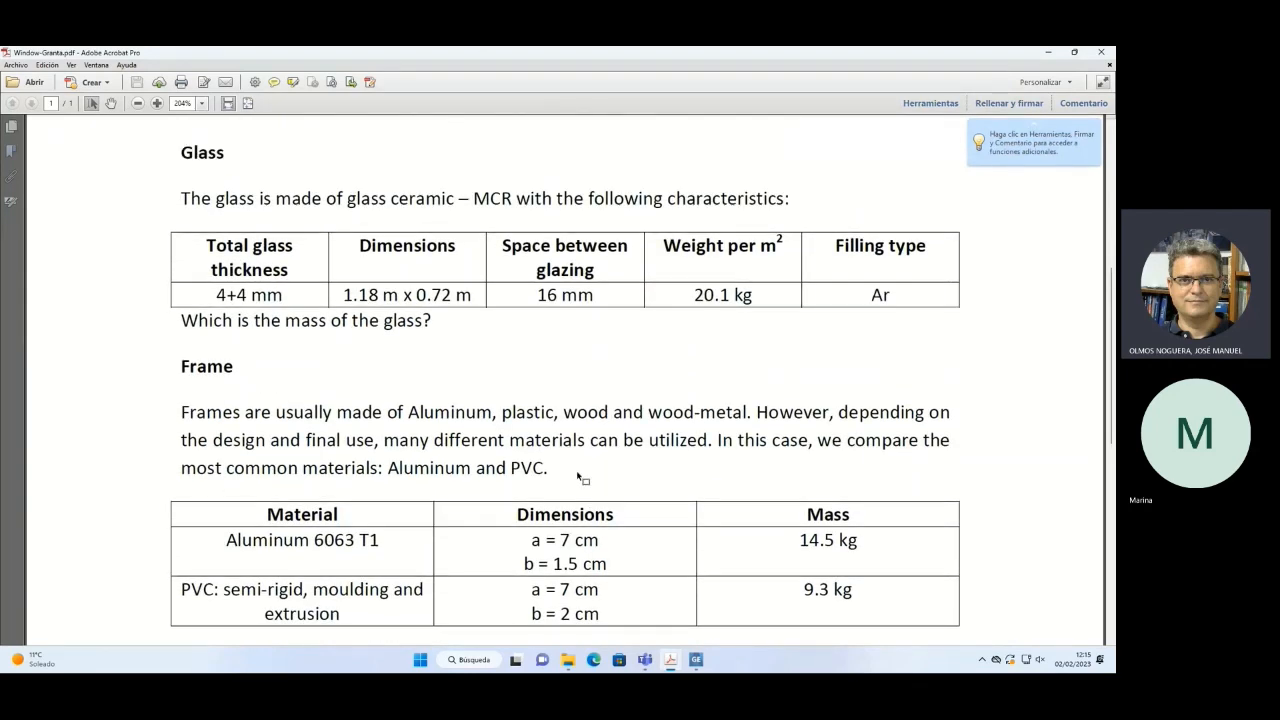
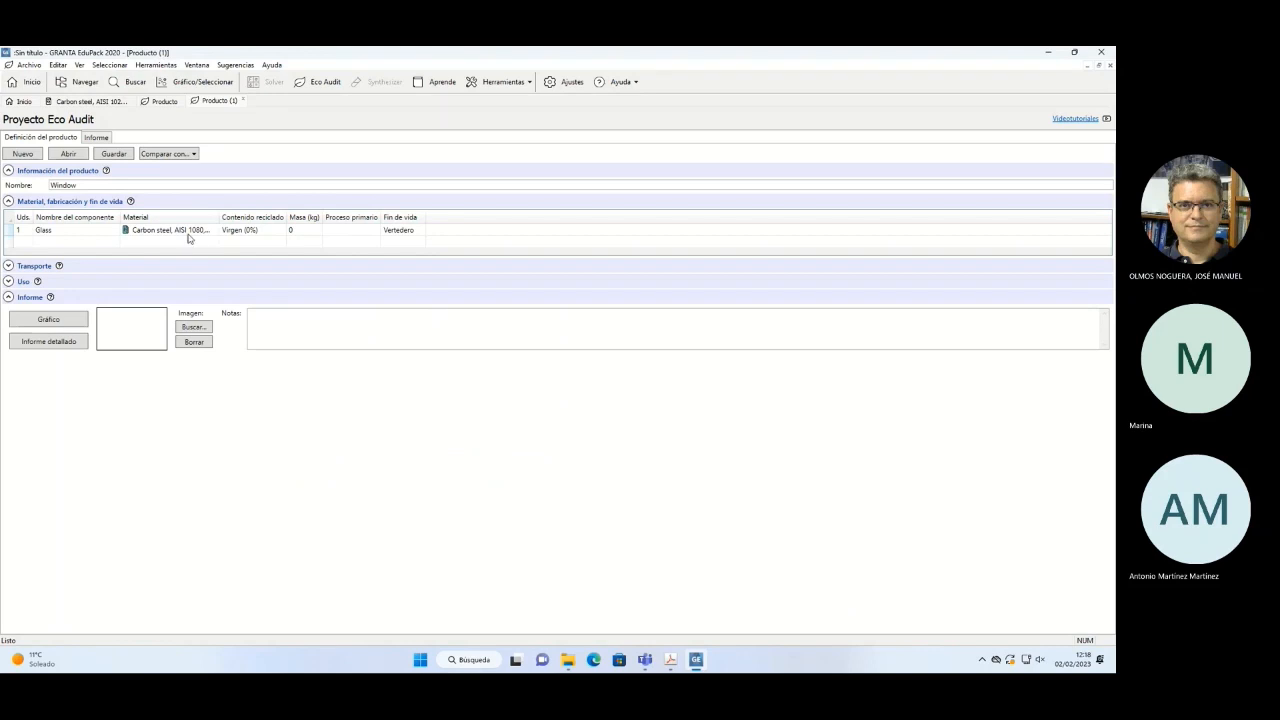
# Change the Glass component's material to Glass ceramic - MCR from the machineable glass ceramics.
pyautogui.click(190, 236)
pyautogui.click(212, 236)
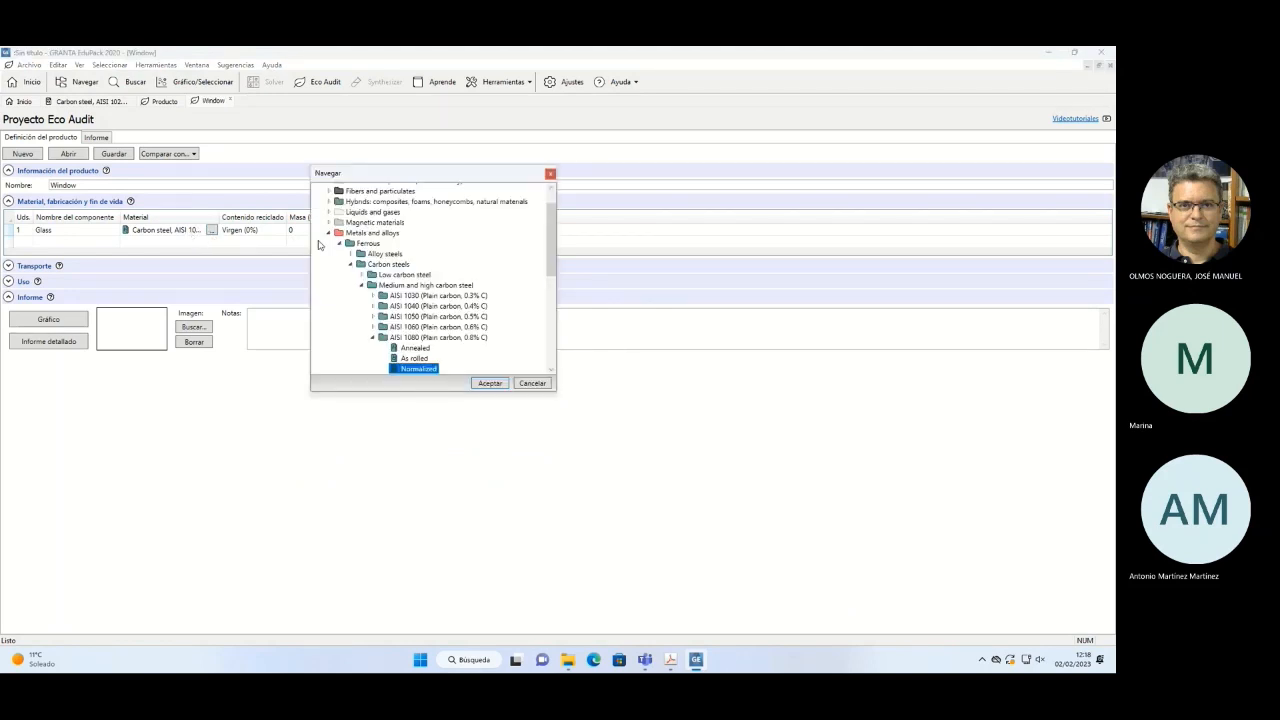
pyautogui.click(328, 233)
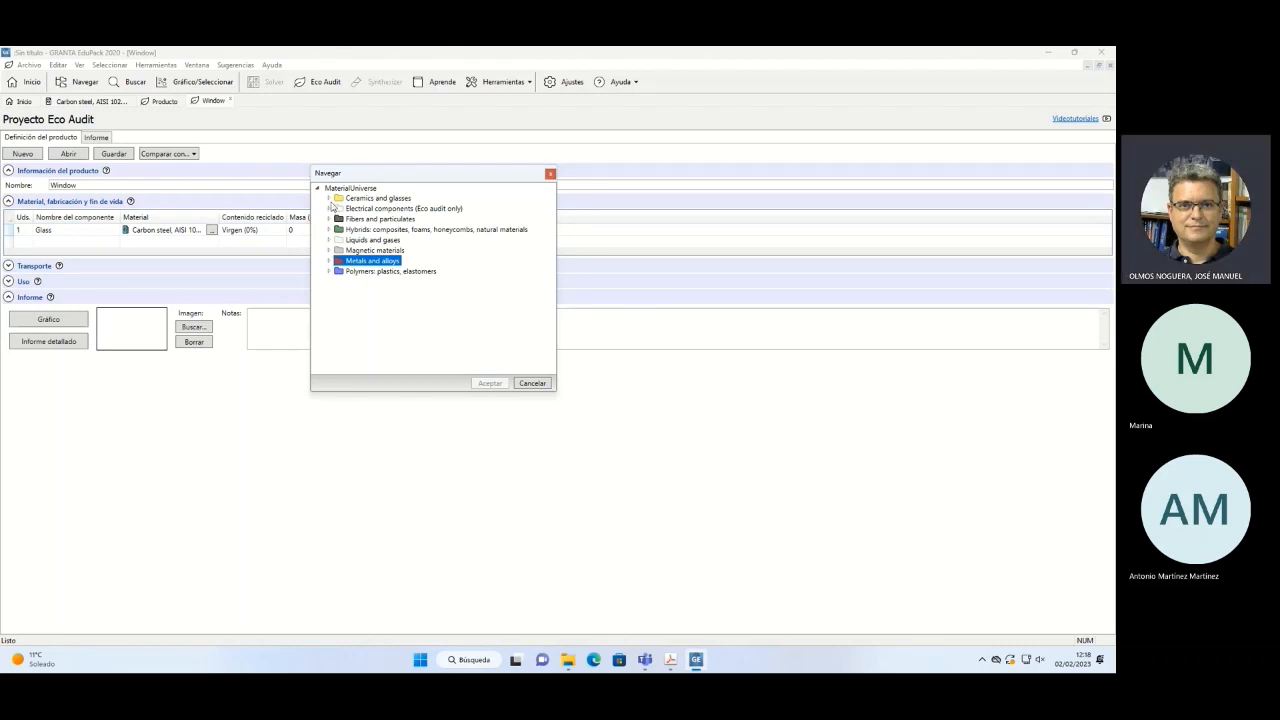
pyautogui.click(329, 199)
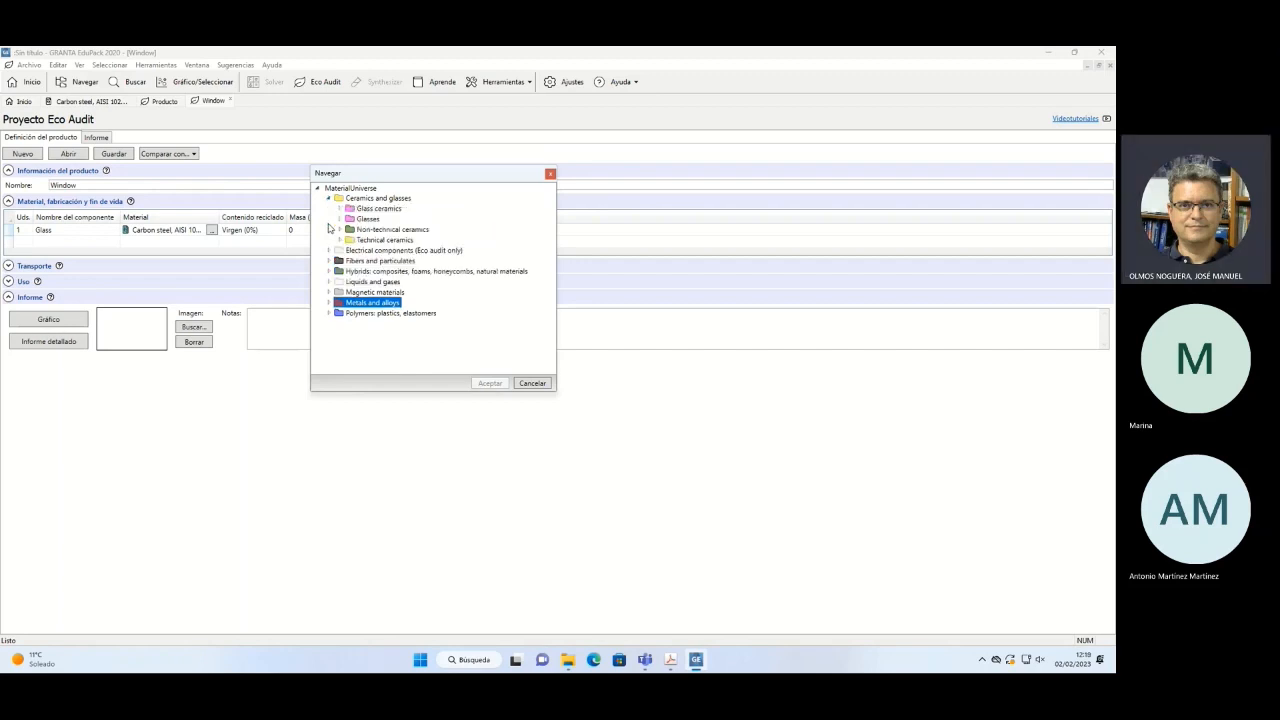
pyautogui.click(340, 209)
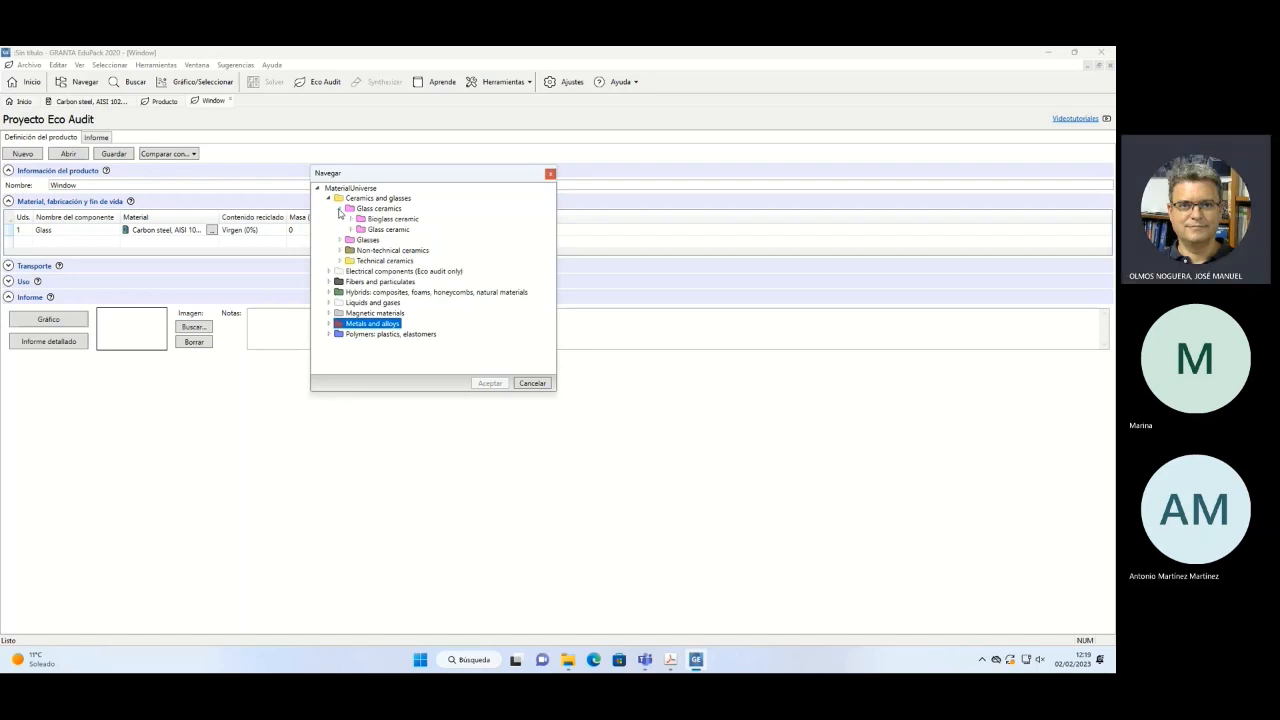
pyautogui.click(351, 230)
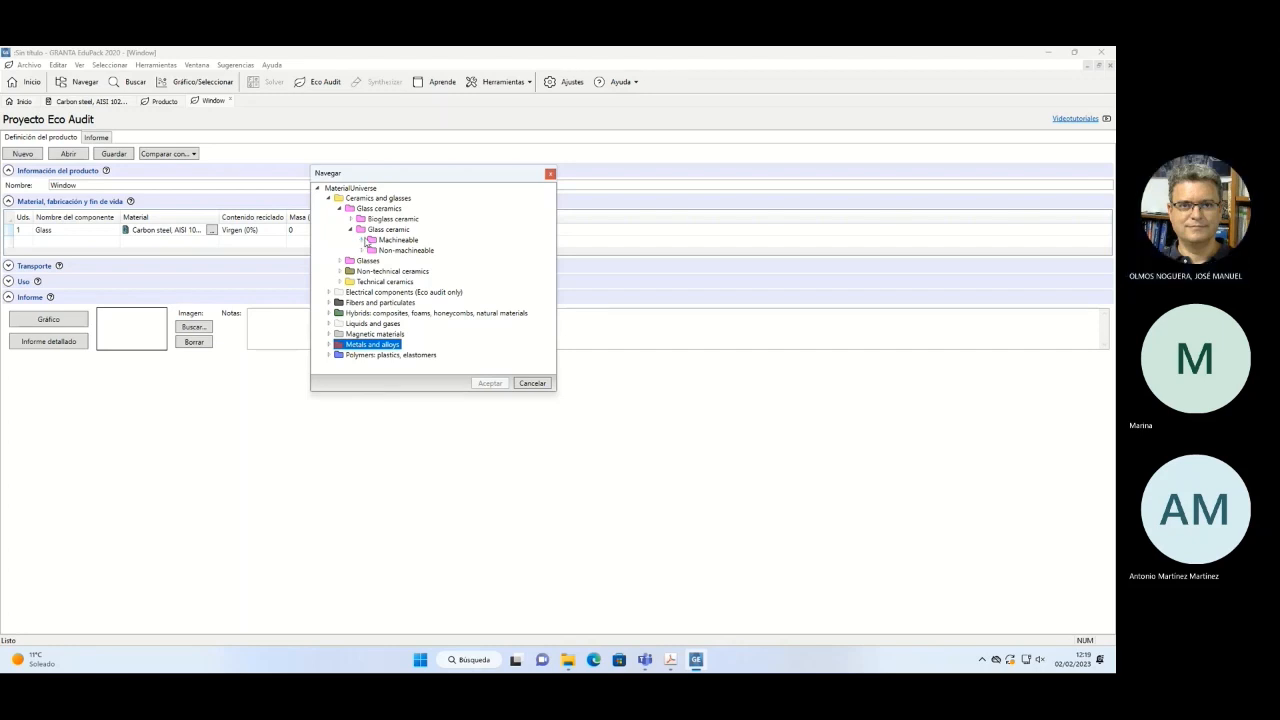
pyautogui.click(363, 241)
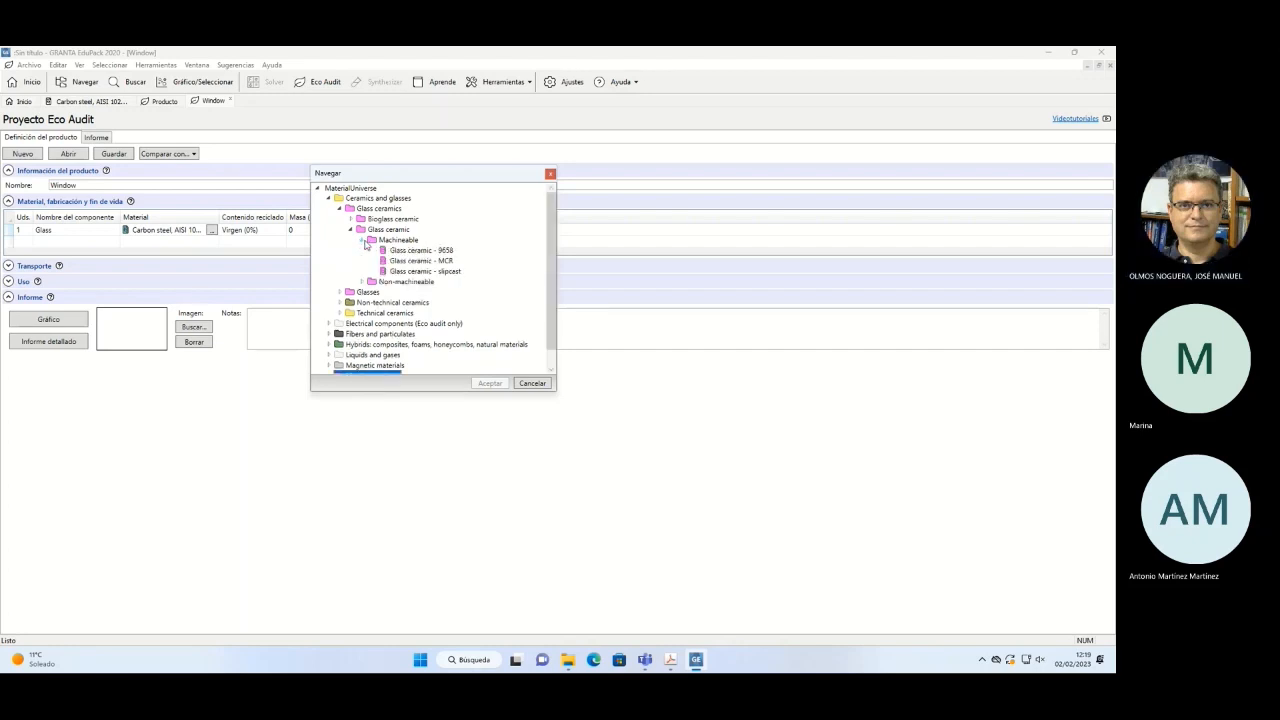
pyautogui.click(398, 262)
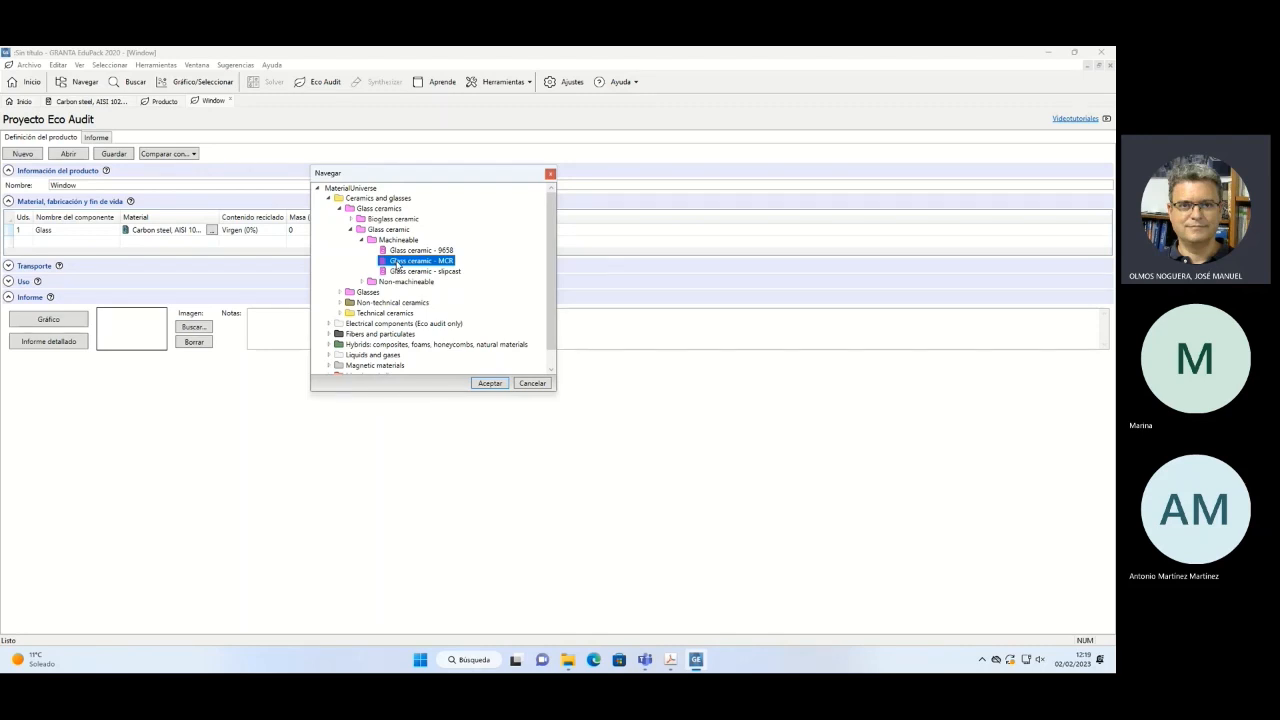
pyautogui.click(489, 383)
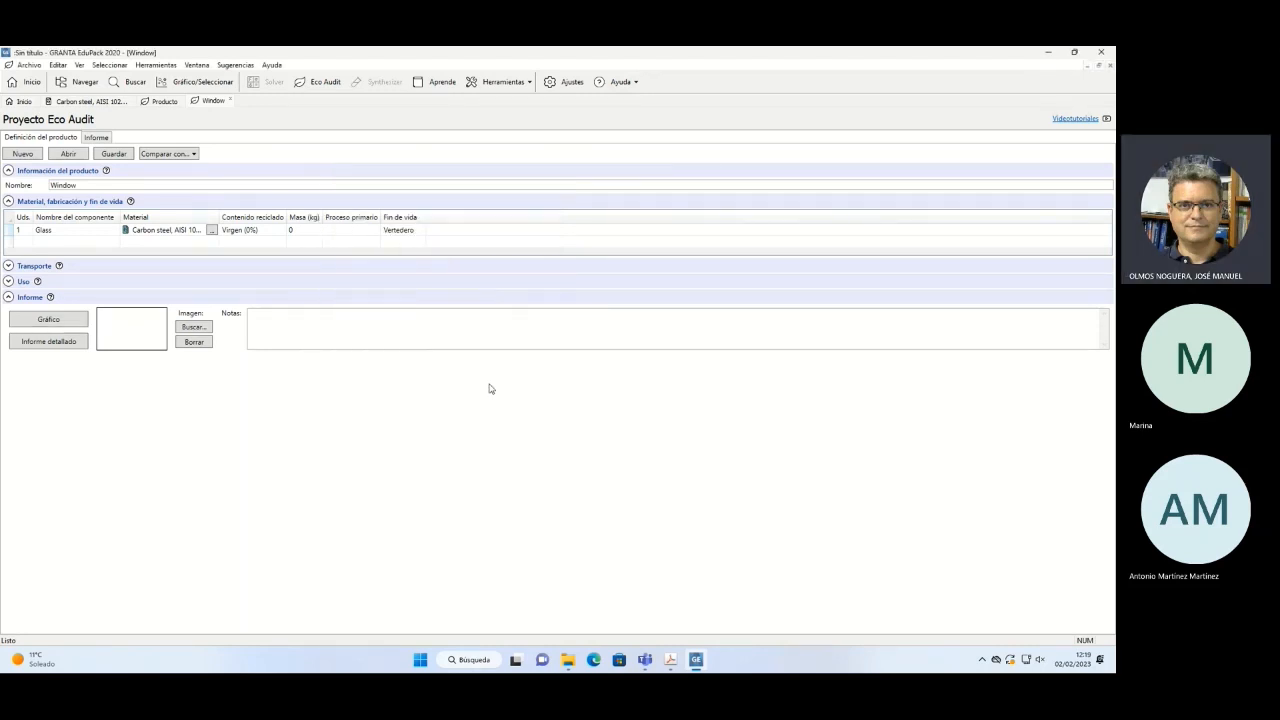
# Set the Glass component's mass to 34.15 kg and its primary process to glass moulding (Moldeo de vidrio).
pyautogui.click(266, 233)
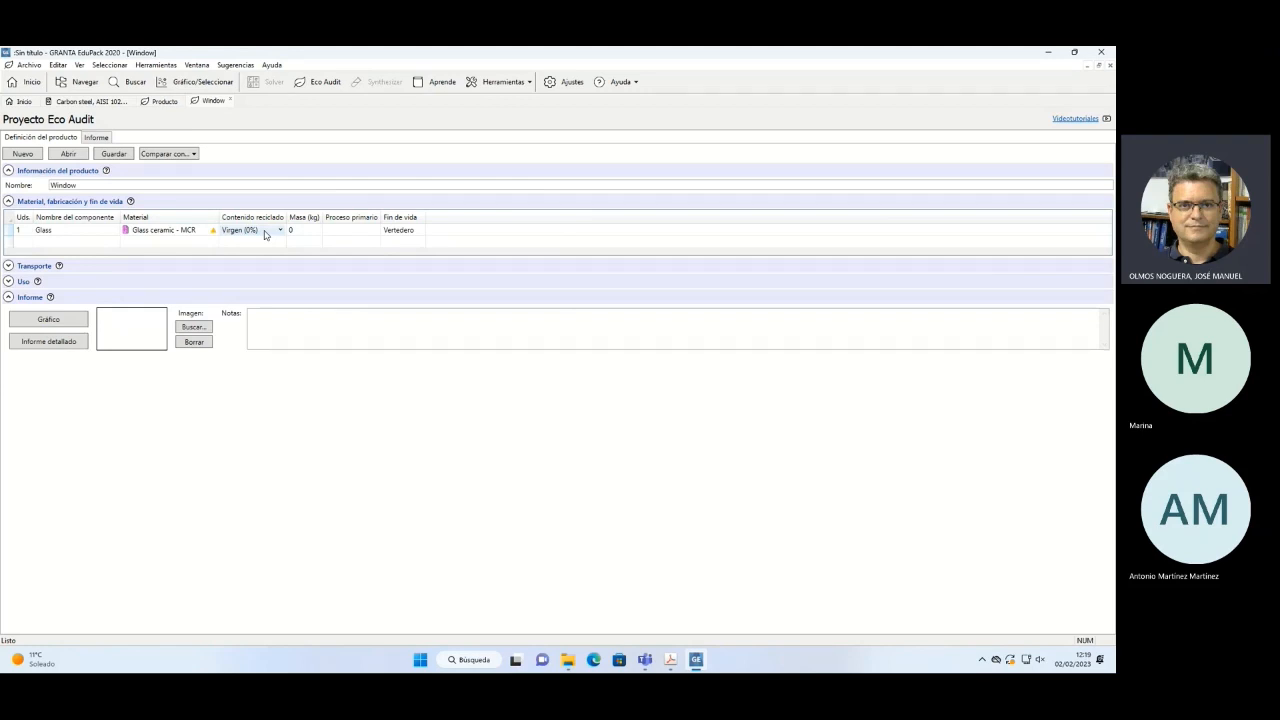
pyautogui.click(302, 229)
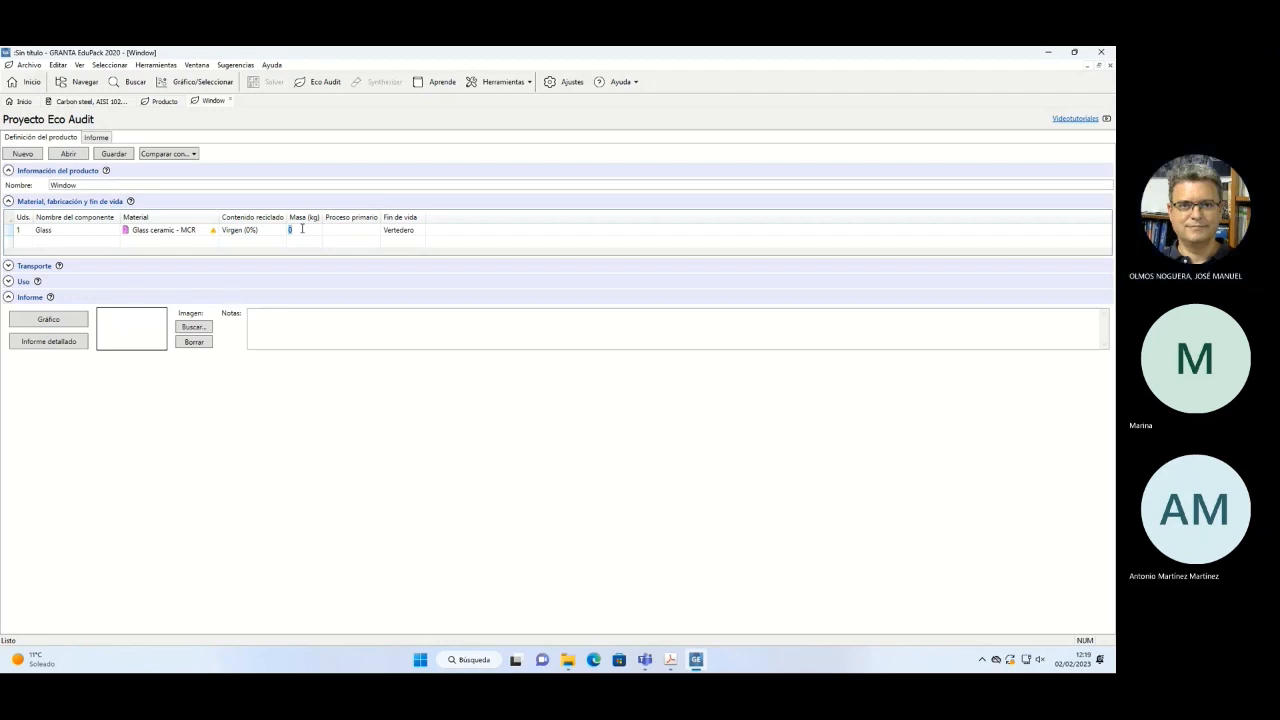
pyautogui.write('34.15')
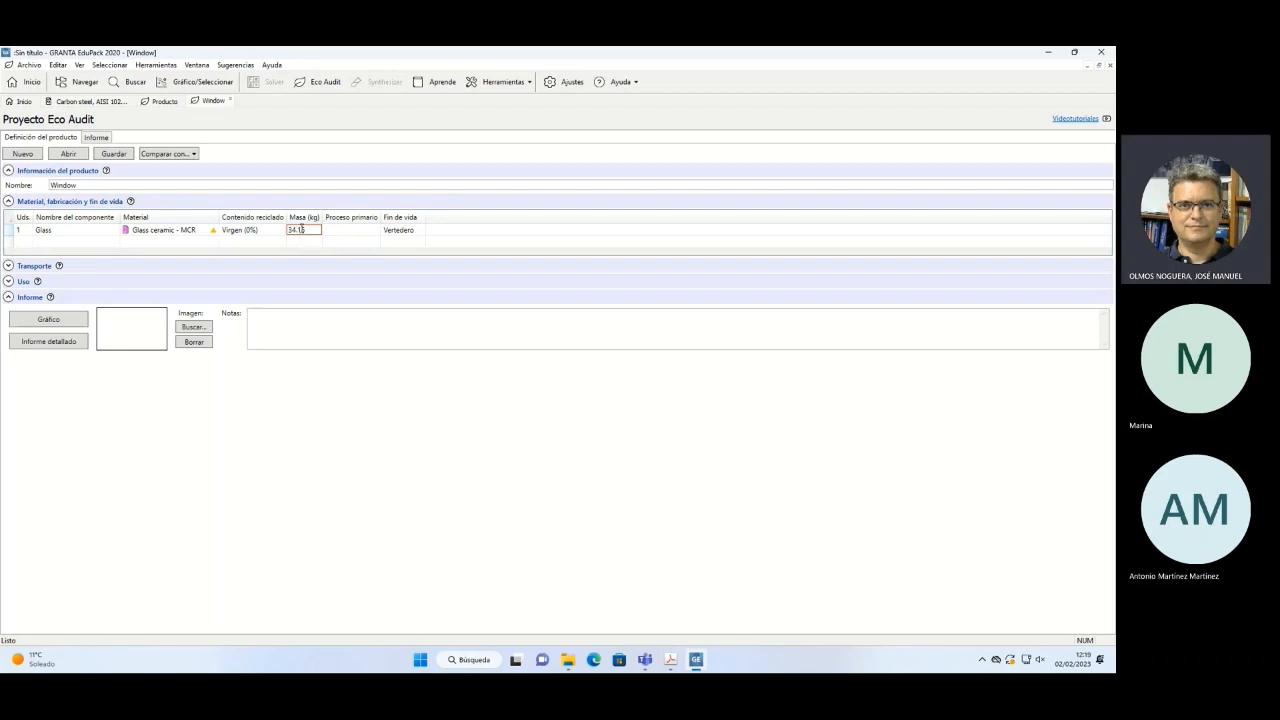
pyautogui.press('Return')
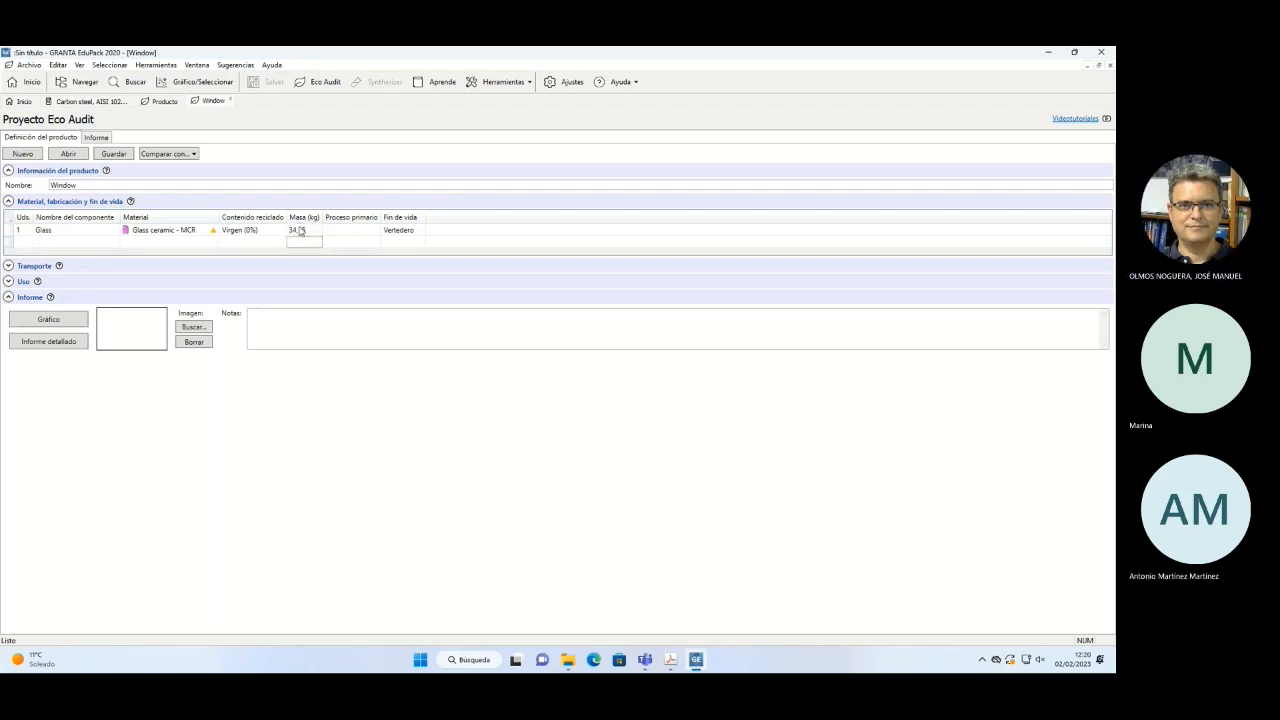
pyautogui.click(298, 227)
pyautogui.click(347, 234)
pyautogui.click(369, 234)
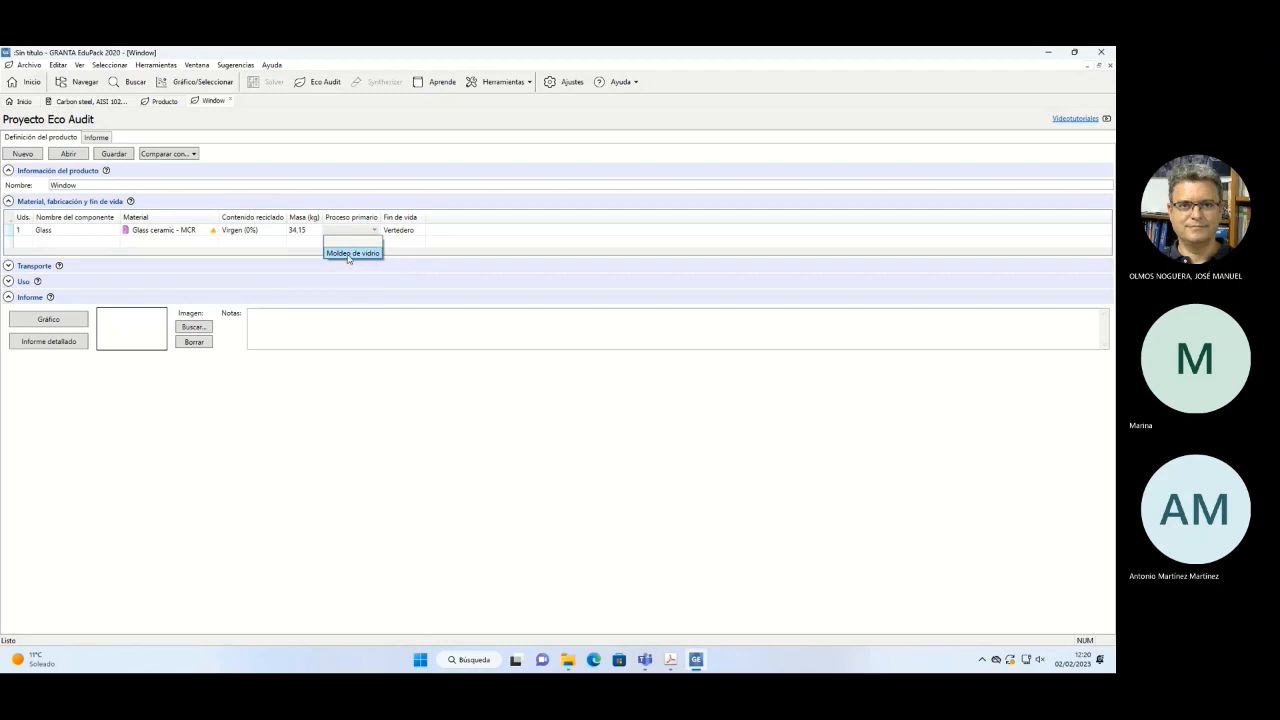
pyautogui.click(349, 253)
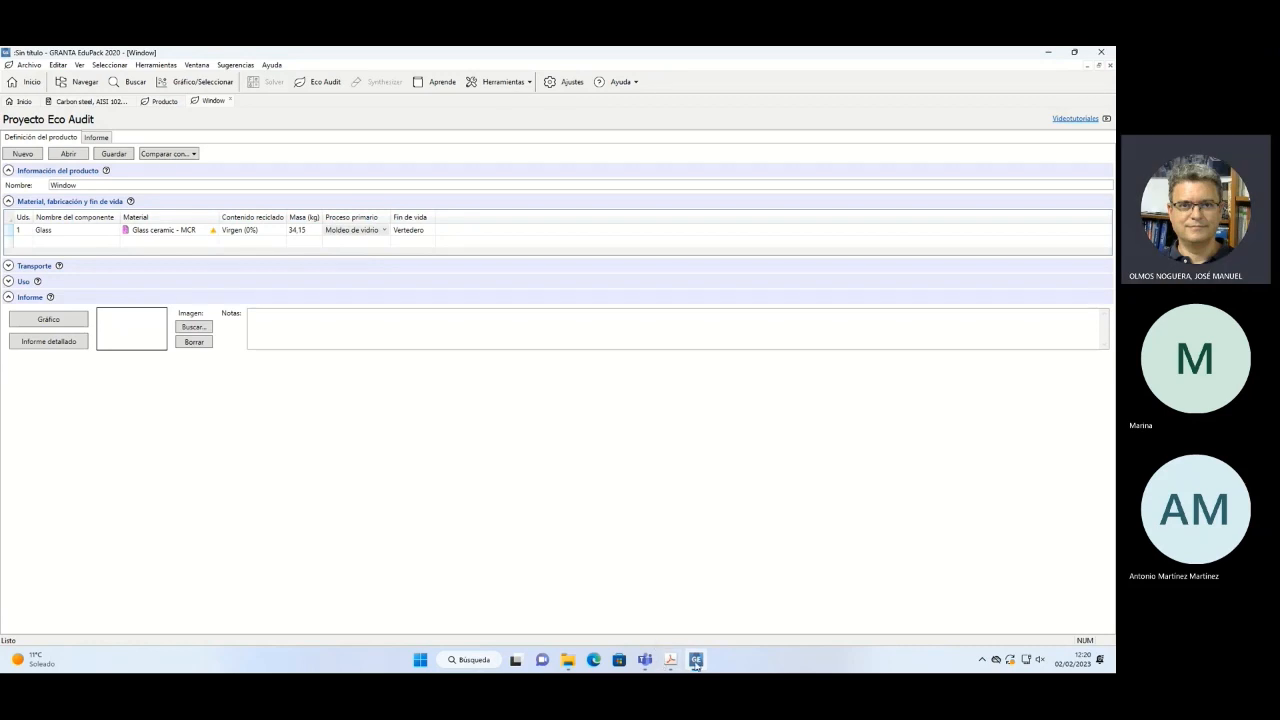
# Add a second component named Frame and consult the frame specifications in Window-Granta.pdf in Adobe Acrobat, returning to GRANTA EduPack.
pyautogui.moveTo(670, 662)
pyautogui.click(21, 244)
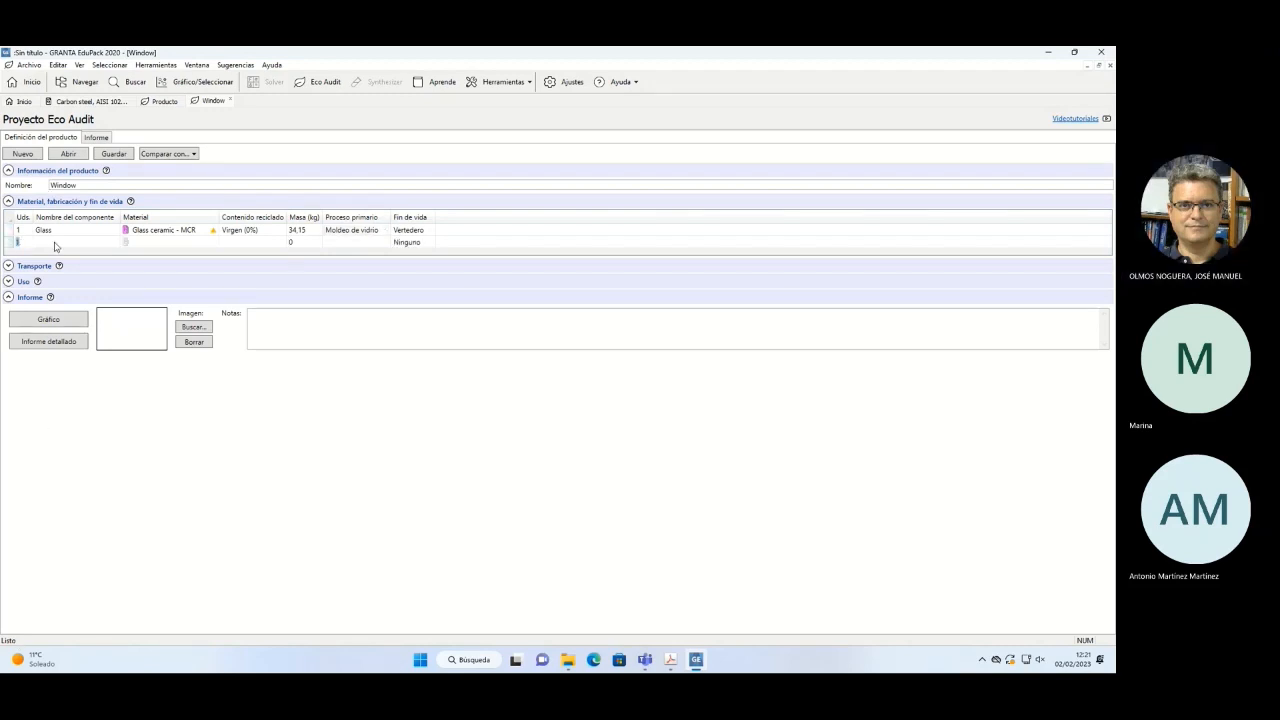
pyautogui.click(57, 242)
pyautogui.write('F')
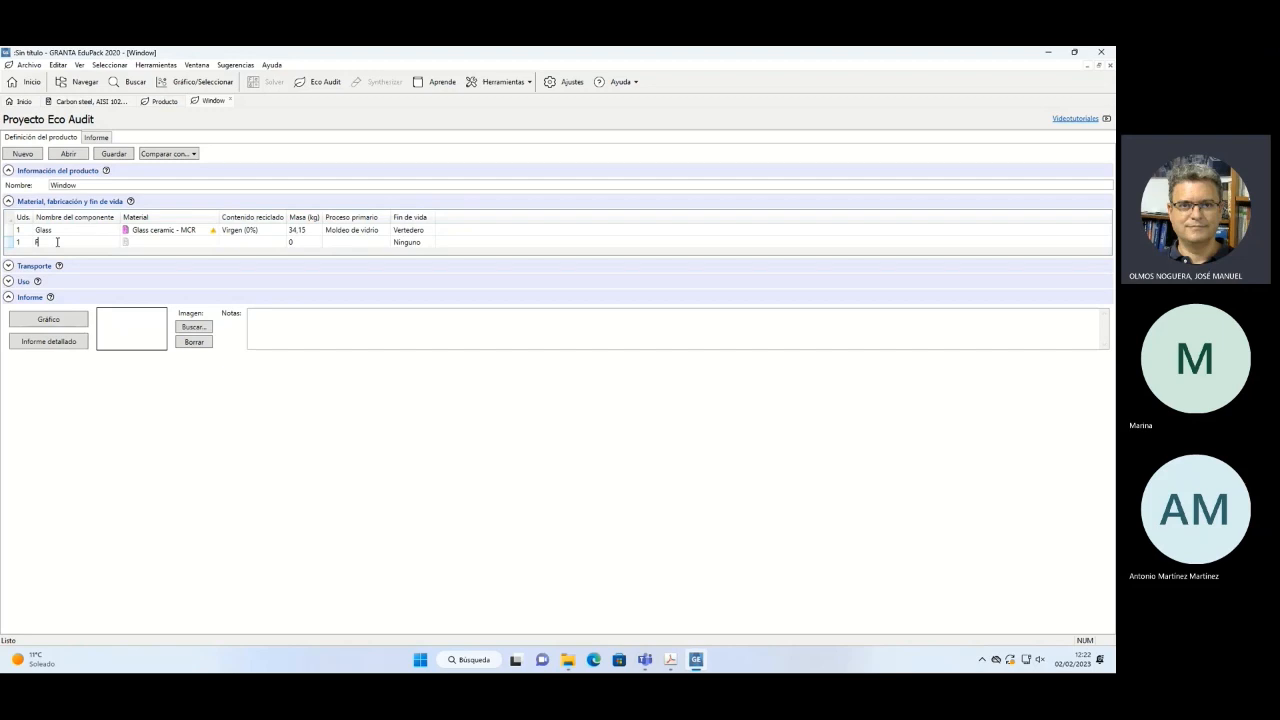
pyautogui.write('rame')
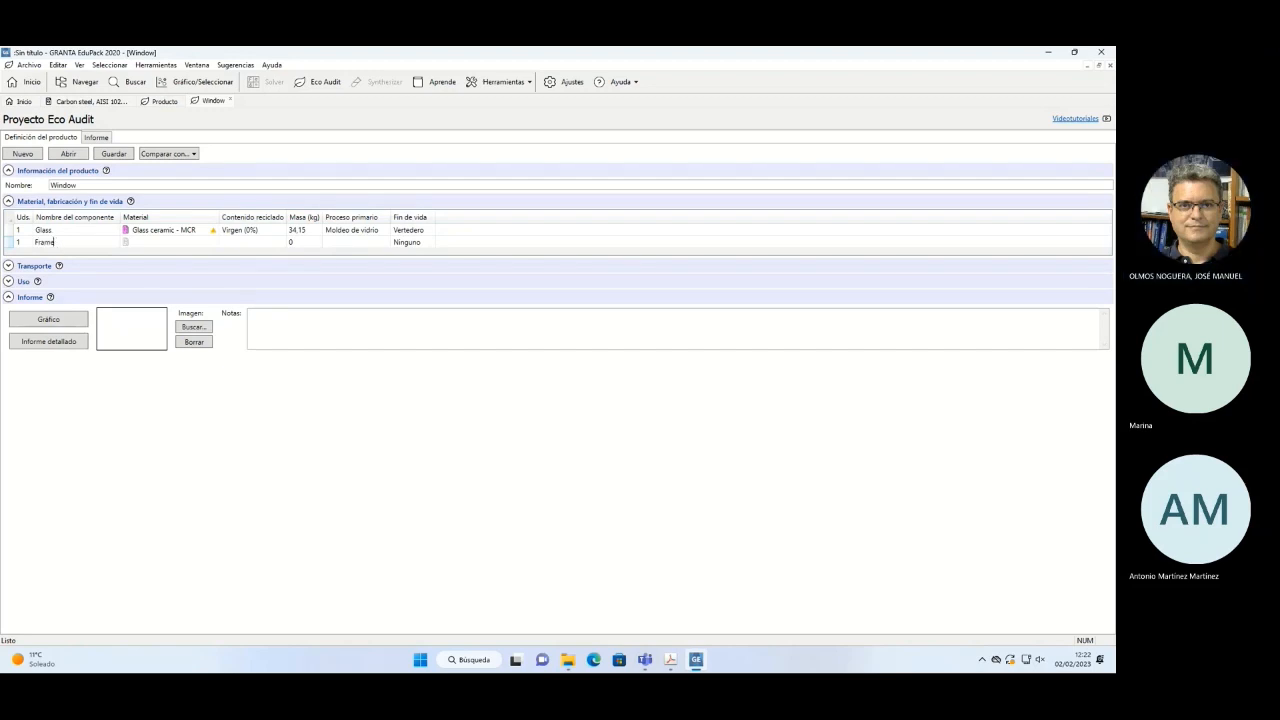
pyautogui.click(670, 659)
pyautogui.scroll(-3, 700, 348)
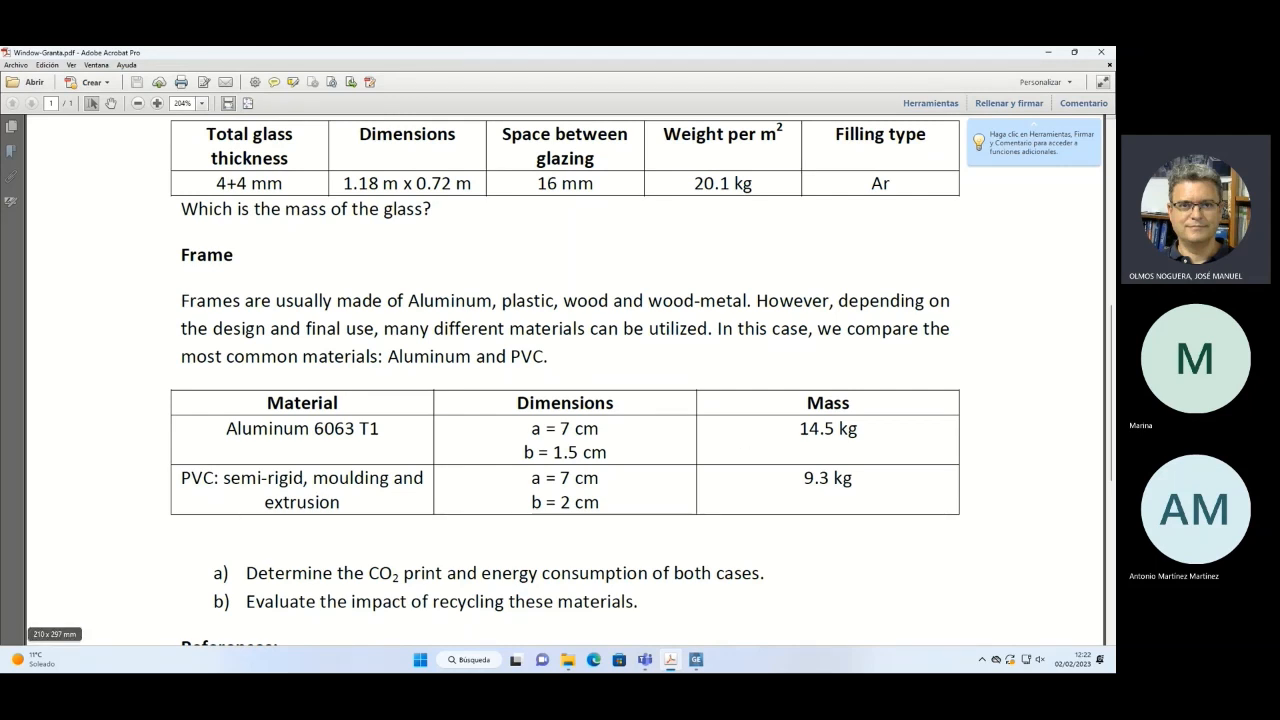
pyautogui.click(705, 662)
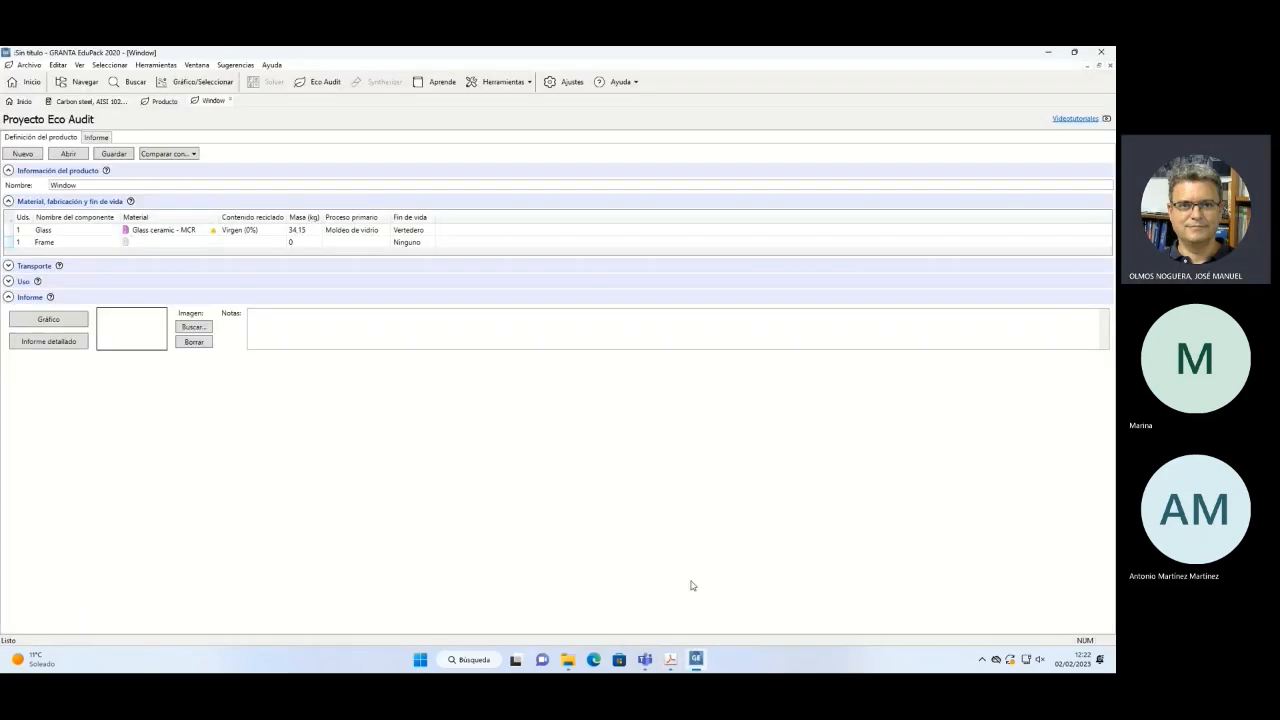
# Assign the Frame component the material Aluminum 6063, T1 from the wrought 6000 series, checking the grade in Window-Granta.pdf.
pyautogui.click(127, 243)
pyautogui.click(211, 244)
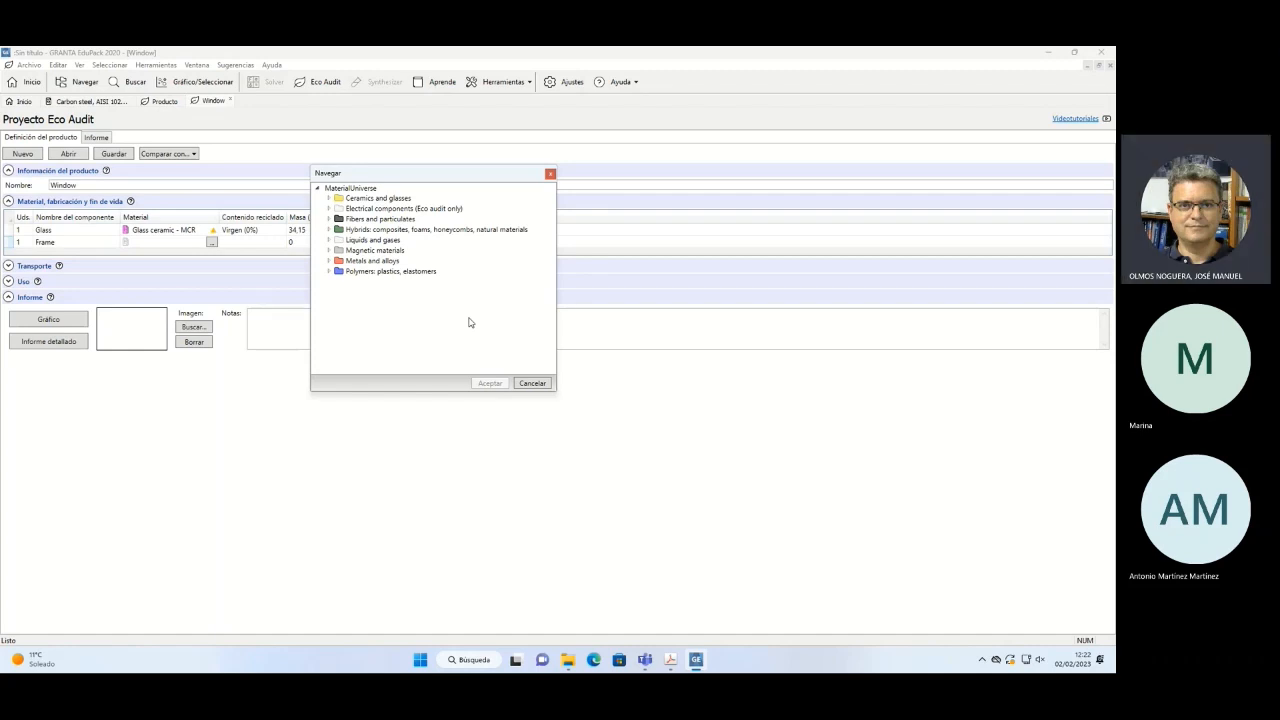
pyautogui.click(329, 261)
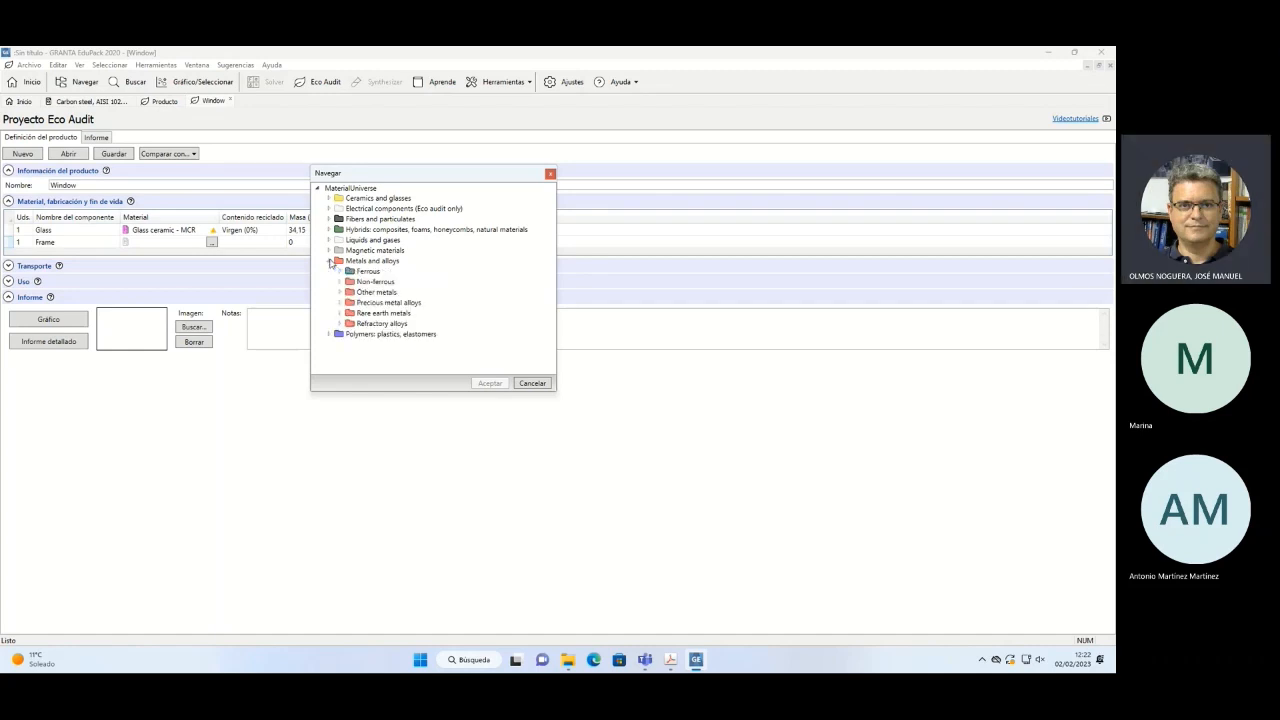
pyautogui.click(340, 282)
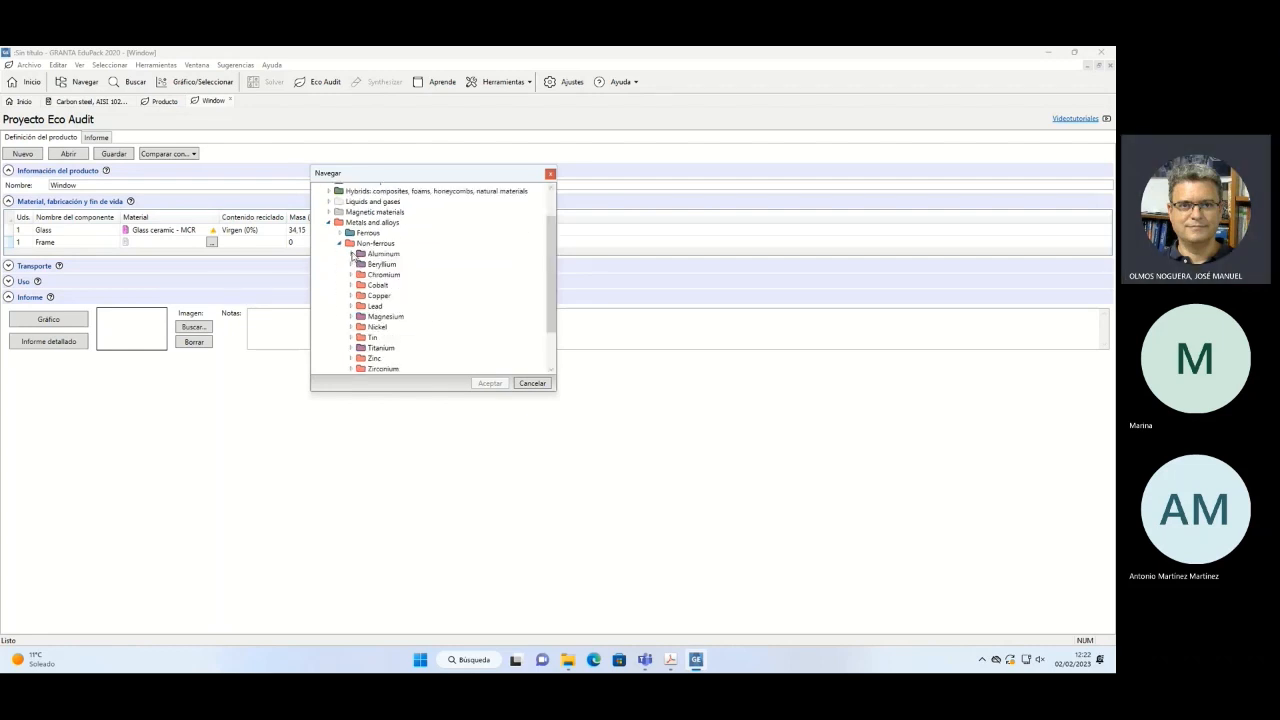
pyautogui.click(351, 255)
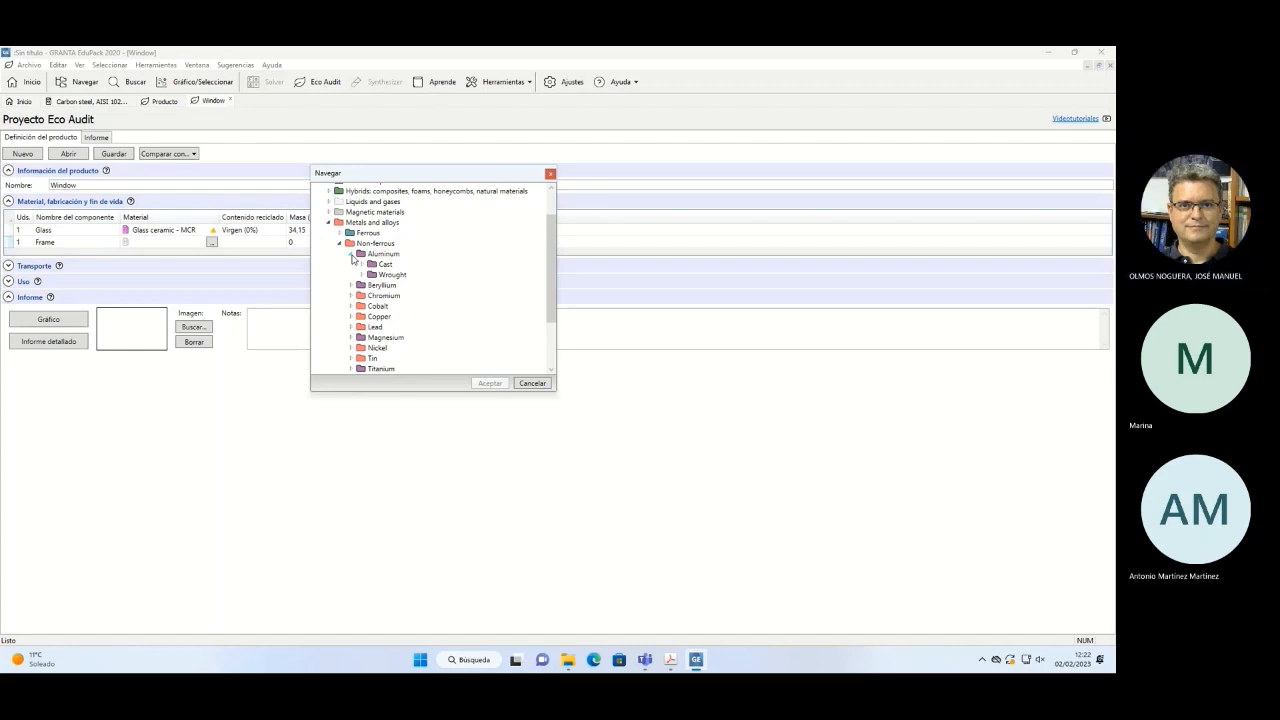
pyautogui.click(362, 275)
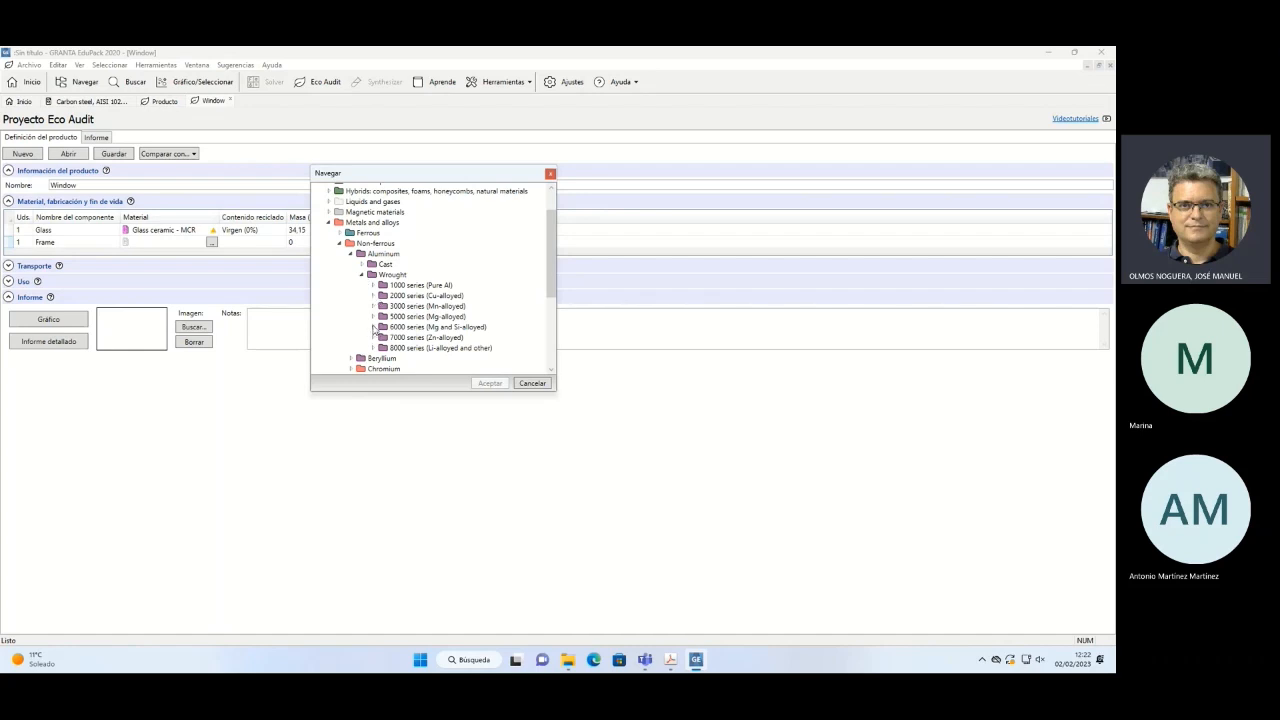
pyautogui.click(372, 327)
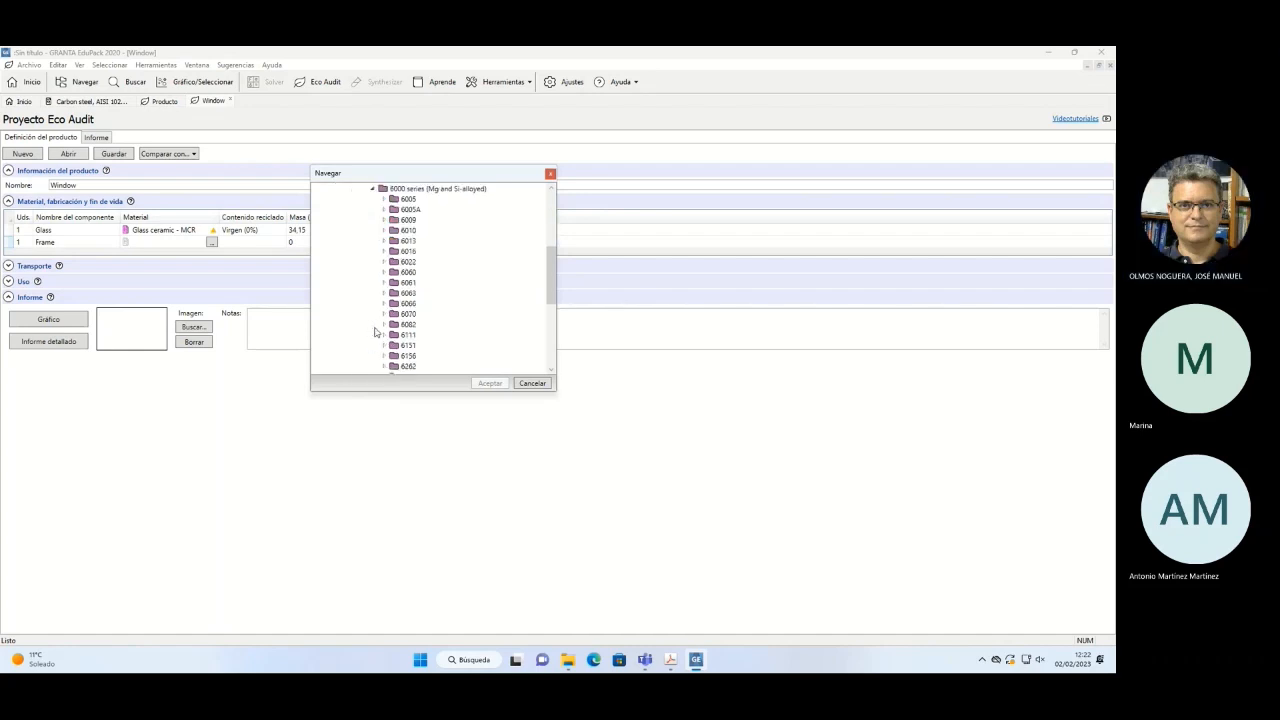
pyautogui.click(695, 662)
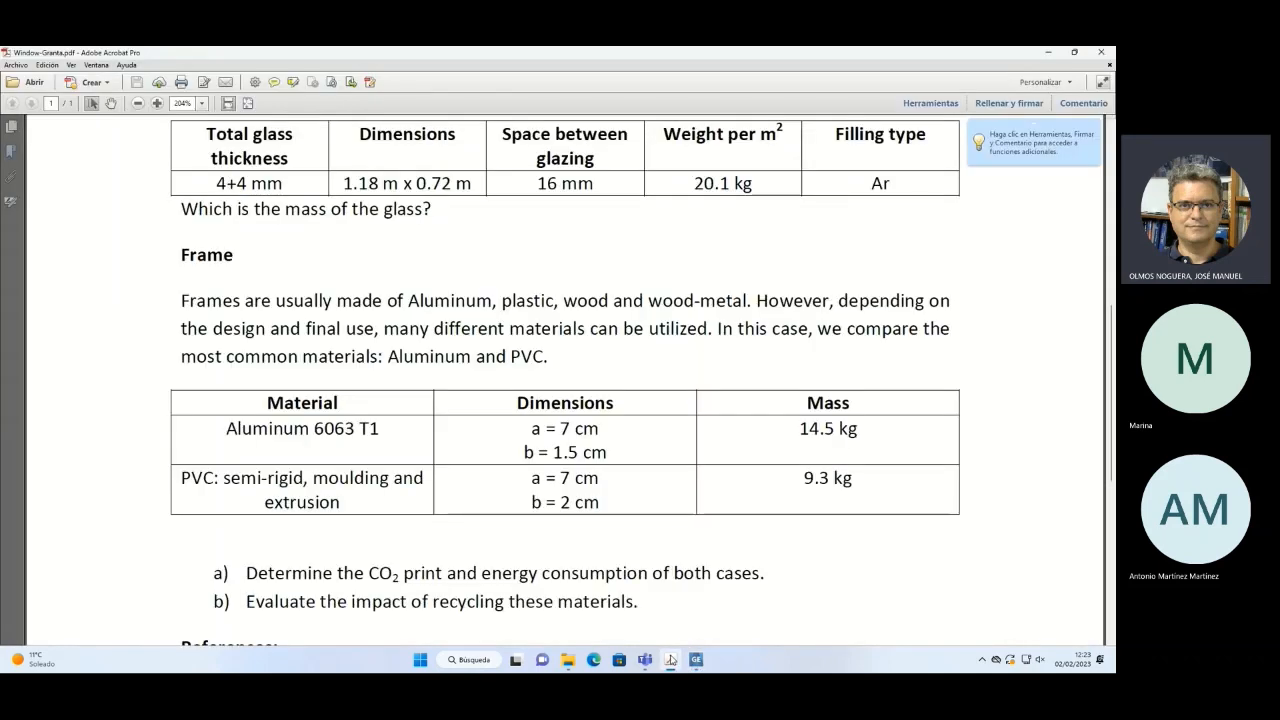
pyautogui.click(697, 661)
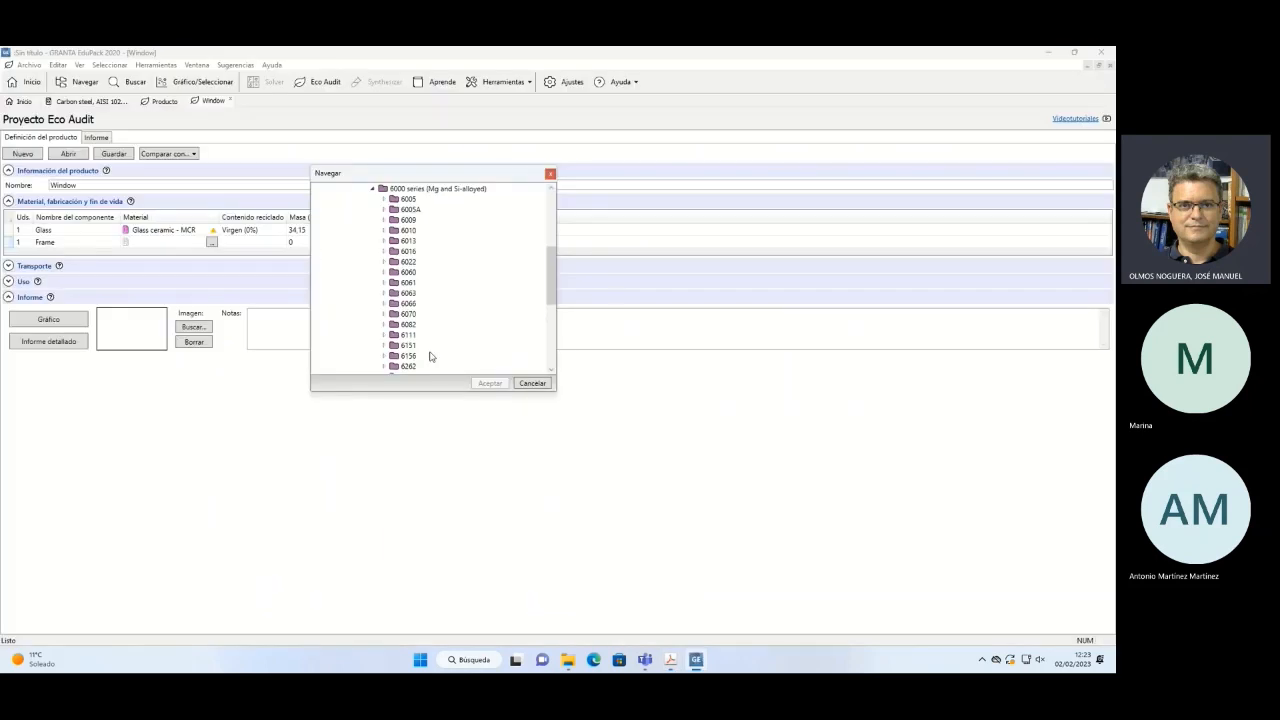
pyautogui.click(384, 295)
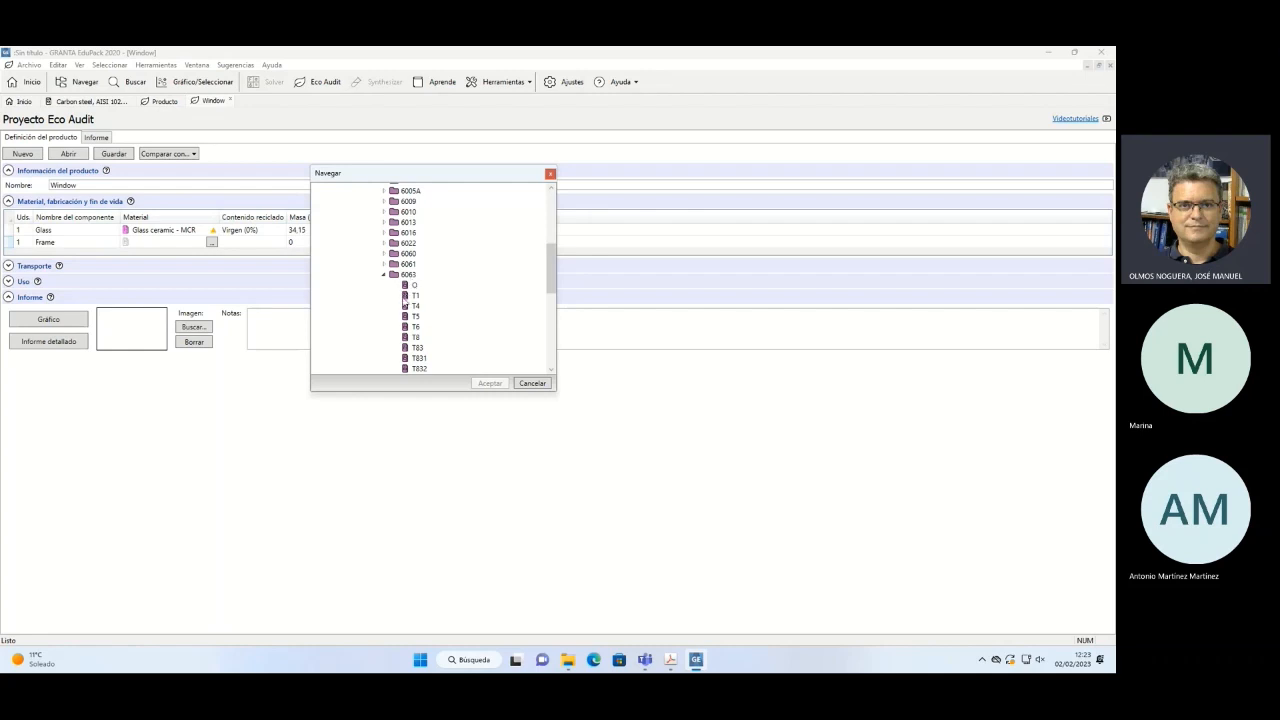
pyautogui.click(406, 296)
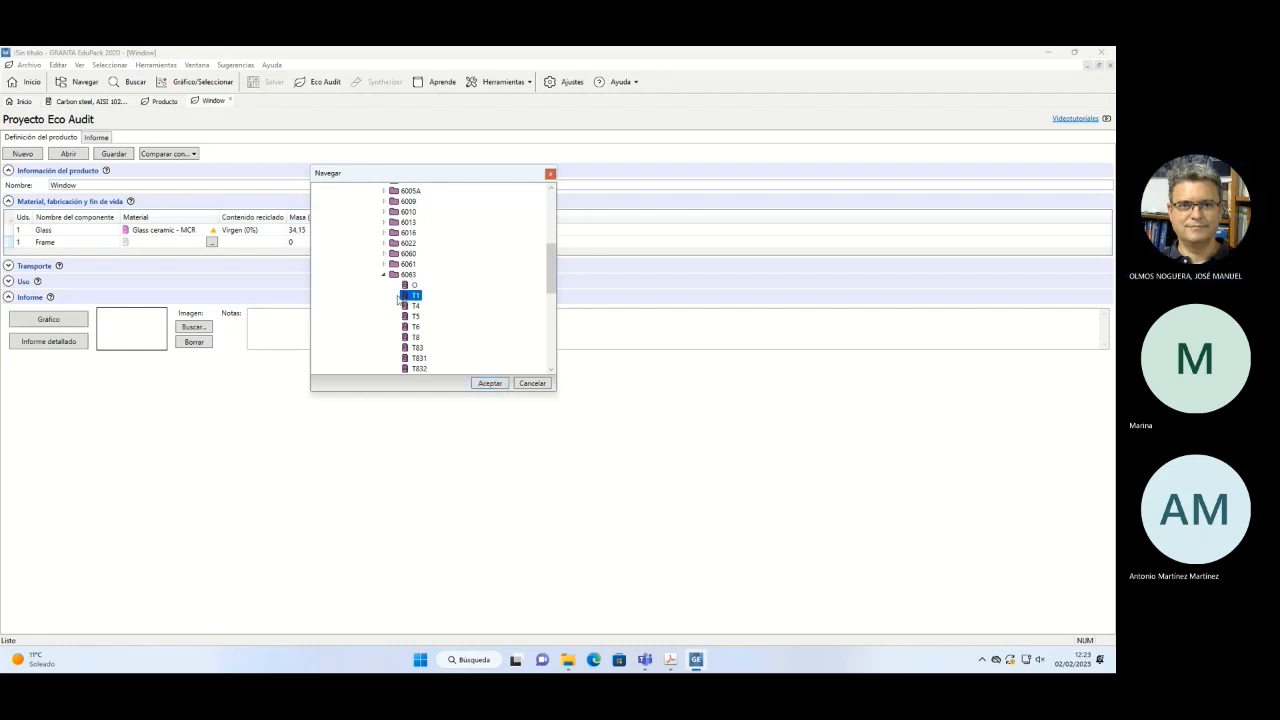
pyautogui.click(489, 384)
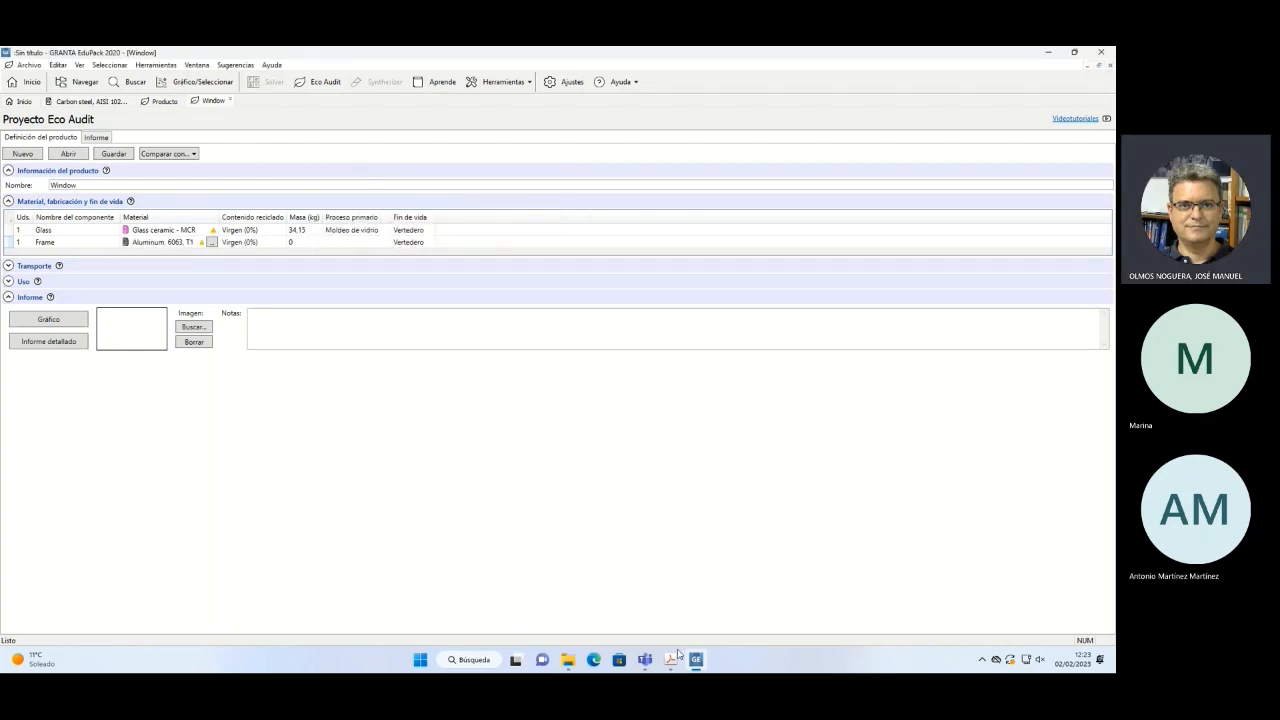
# Set the Frame component's mass to 14.5 kg, checking it in Window-Granta.pdf, and its primary process to extrusion and rolling (Extrusión, laminado).
pyautogui.moveTo(675, 654)
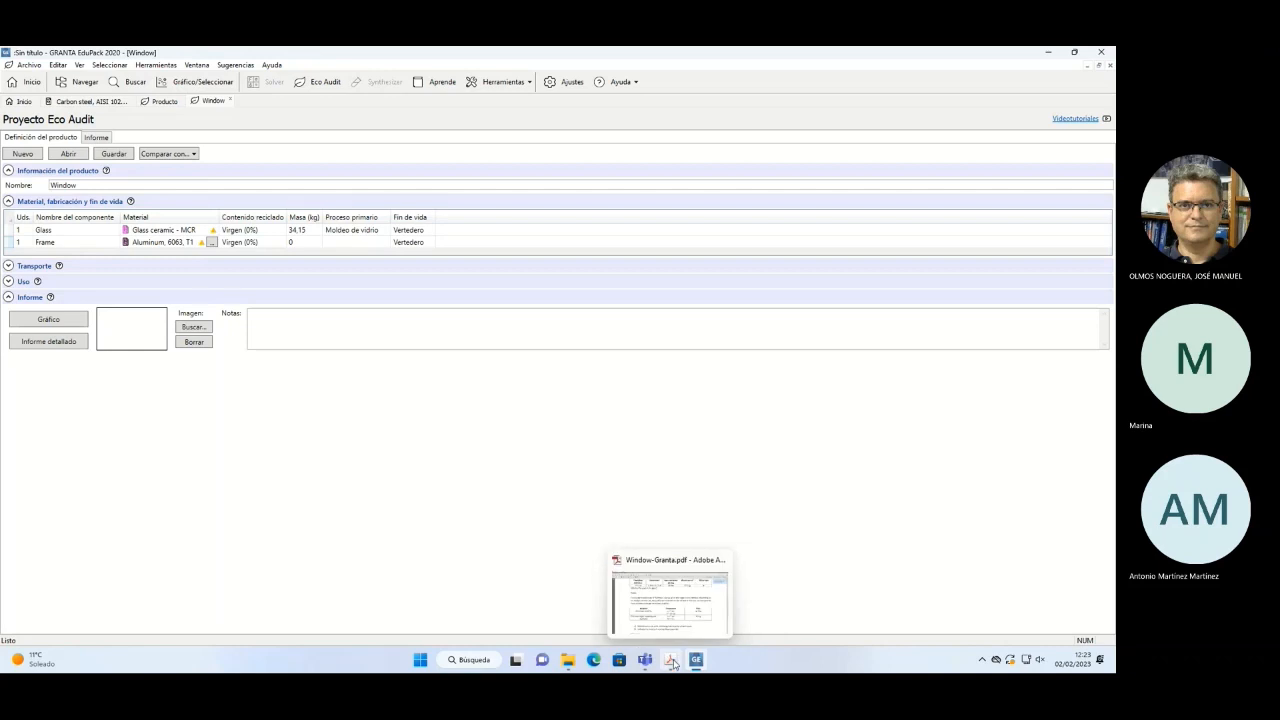
pyautogui.click(672, 661)
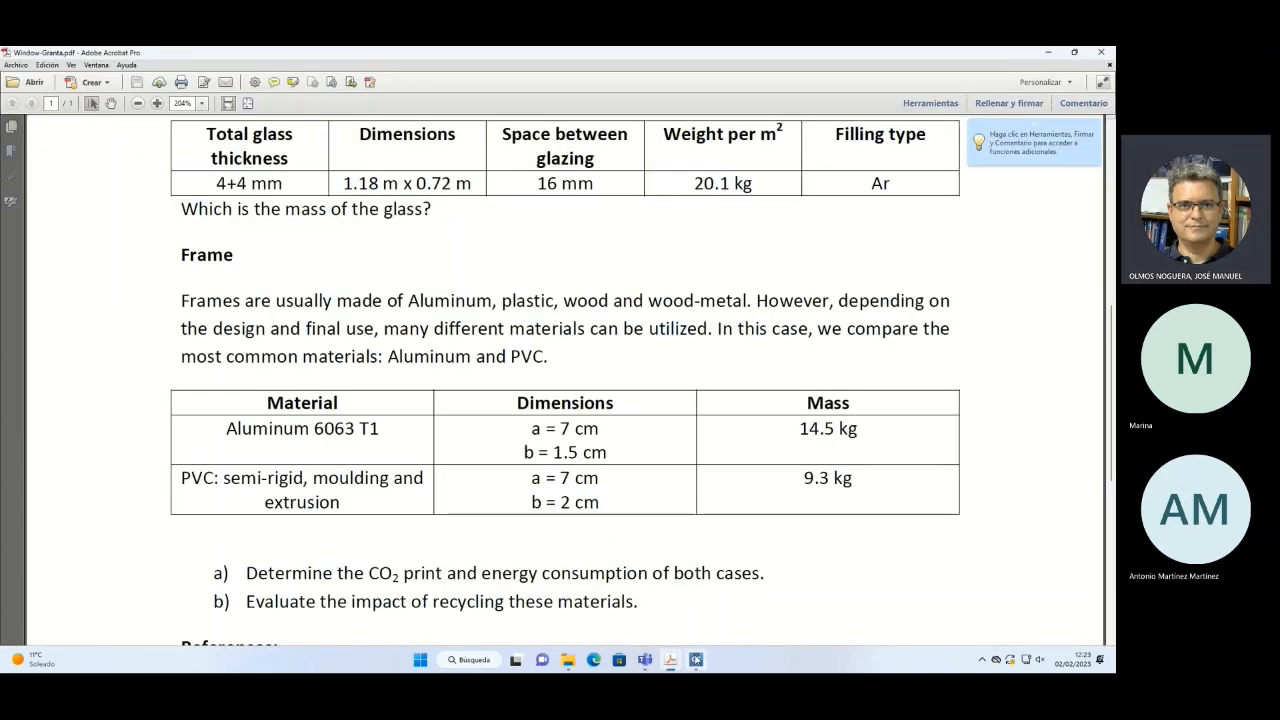
pyautogui.click(696, 660)
pyautogui.click(300, 242)
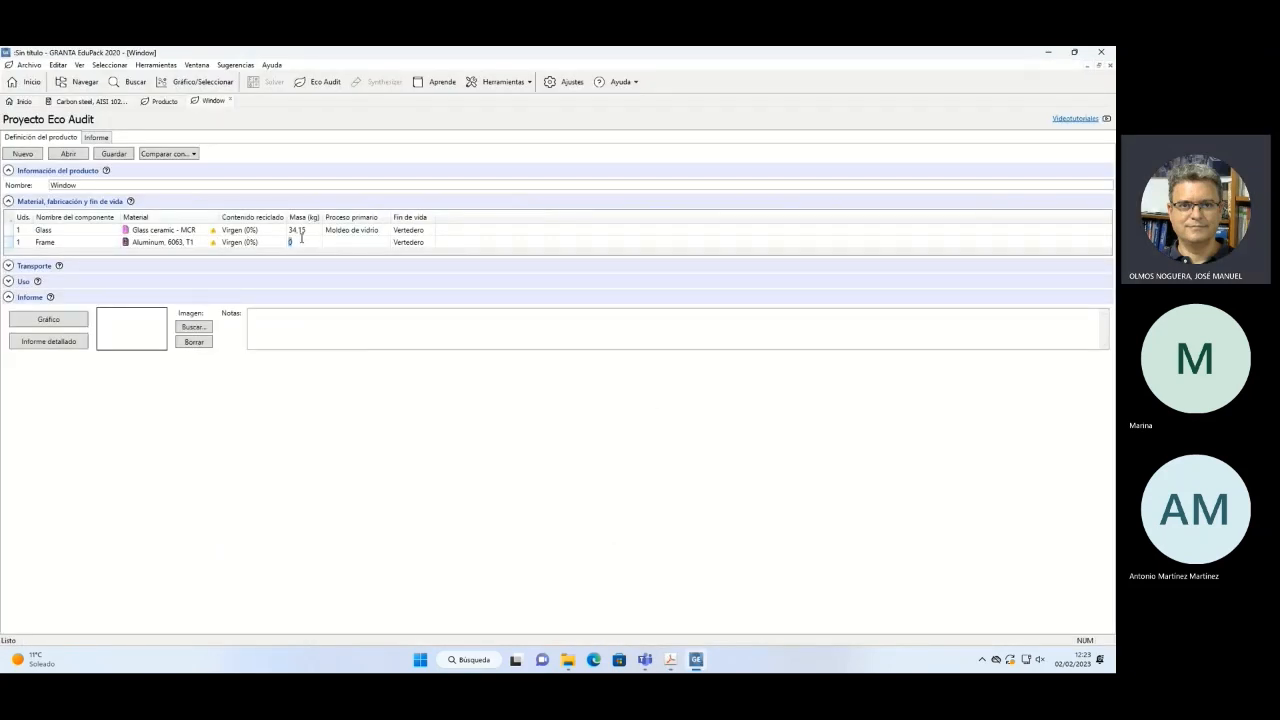
pyautogui.write('14')
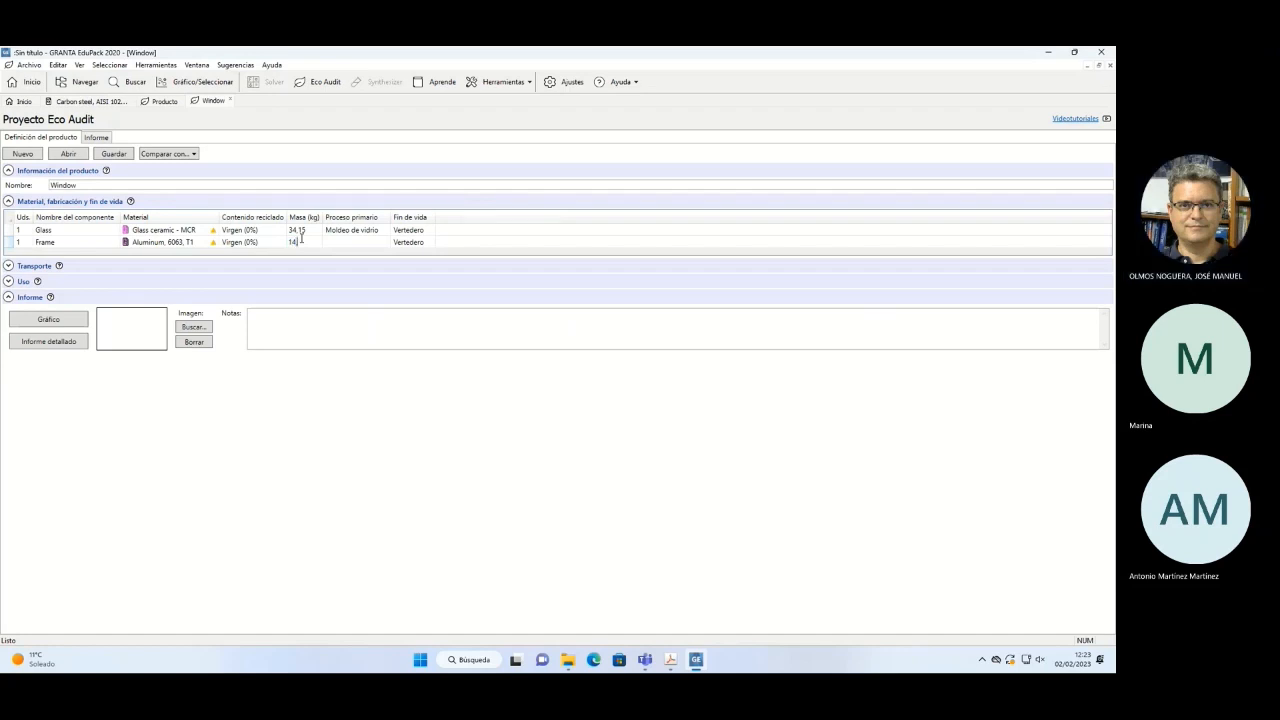
pyautogui.write(',5')
pyautogui.click(365, 246)
pyautogui.click(374, 247)
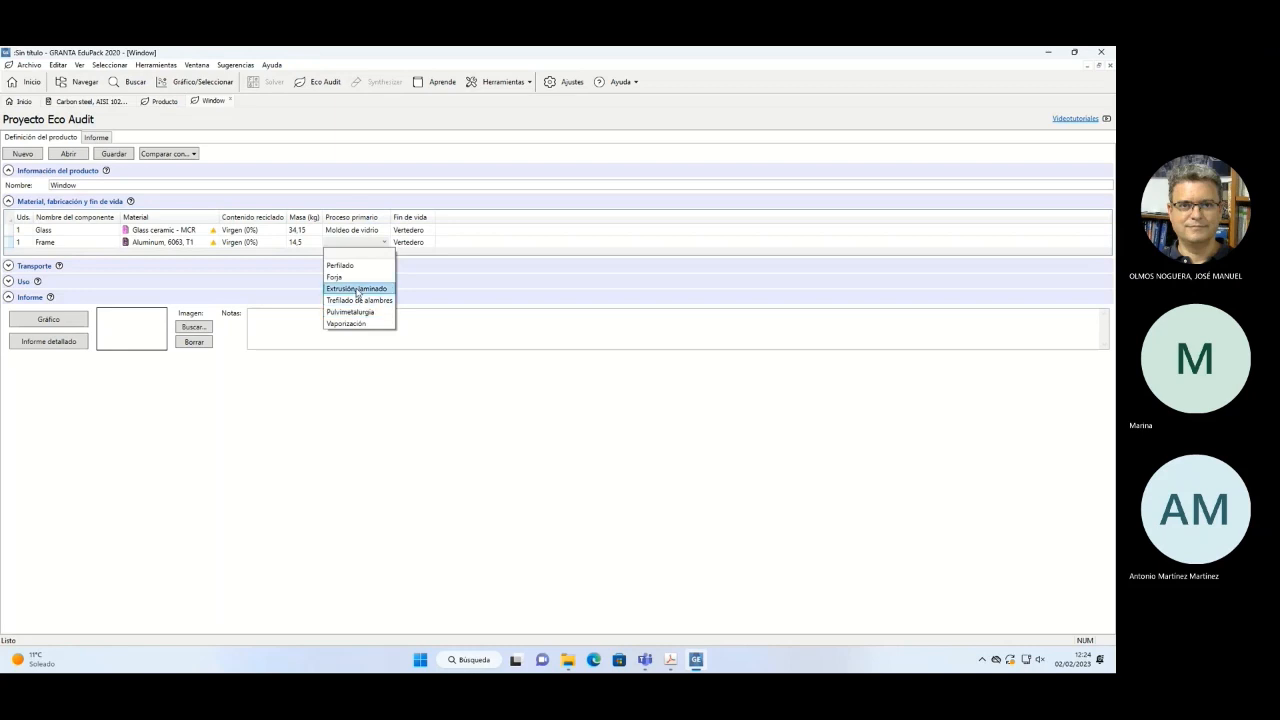
pyautogui.click(357, 289)
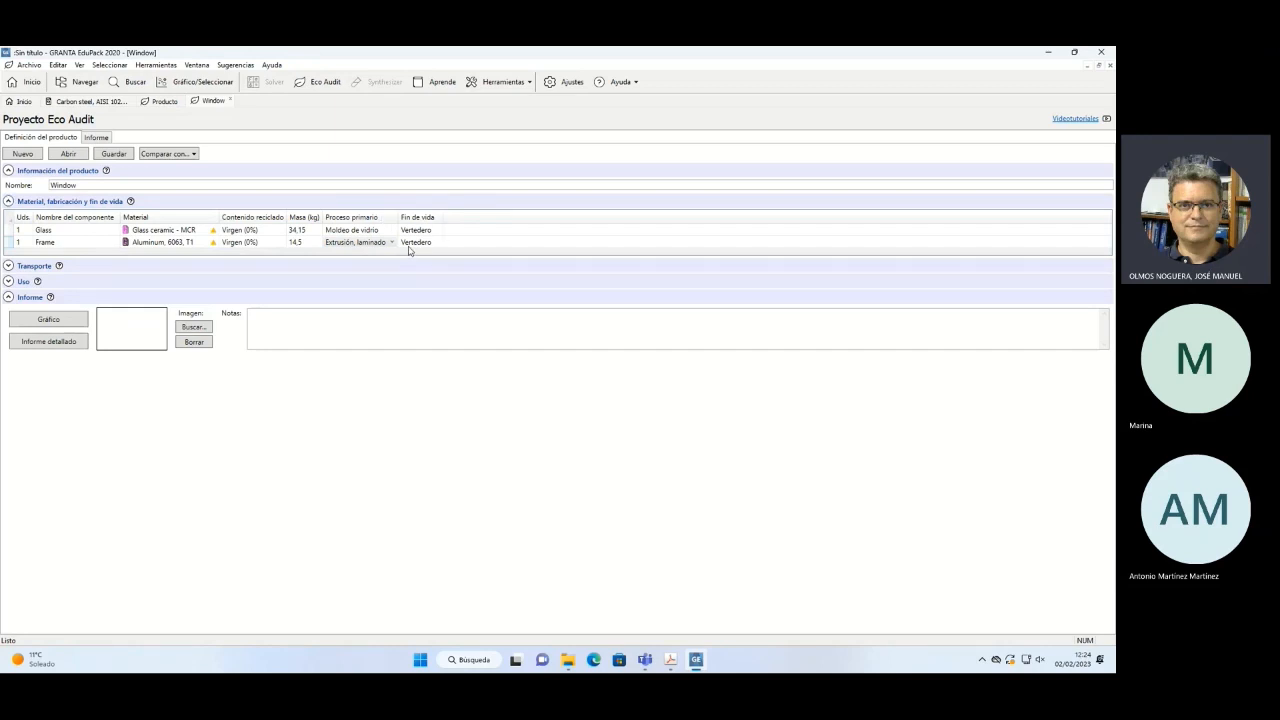
# Review the transport (Transporte) and use (Uso) sections of the product definition, leaving both collapsed.
pyautogui.click(8, 266)
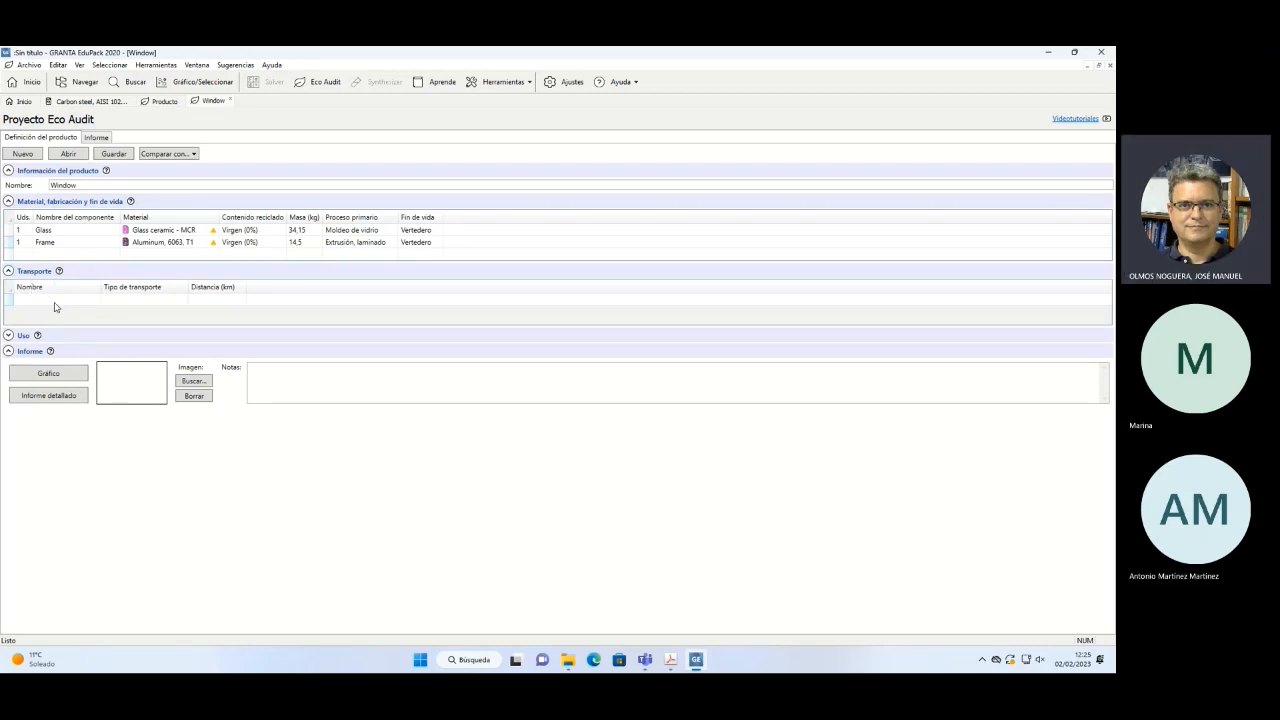
pyautogui.click(8, 336)
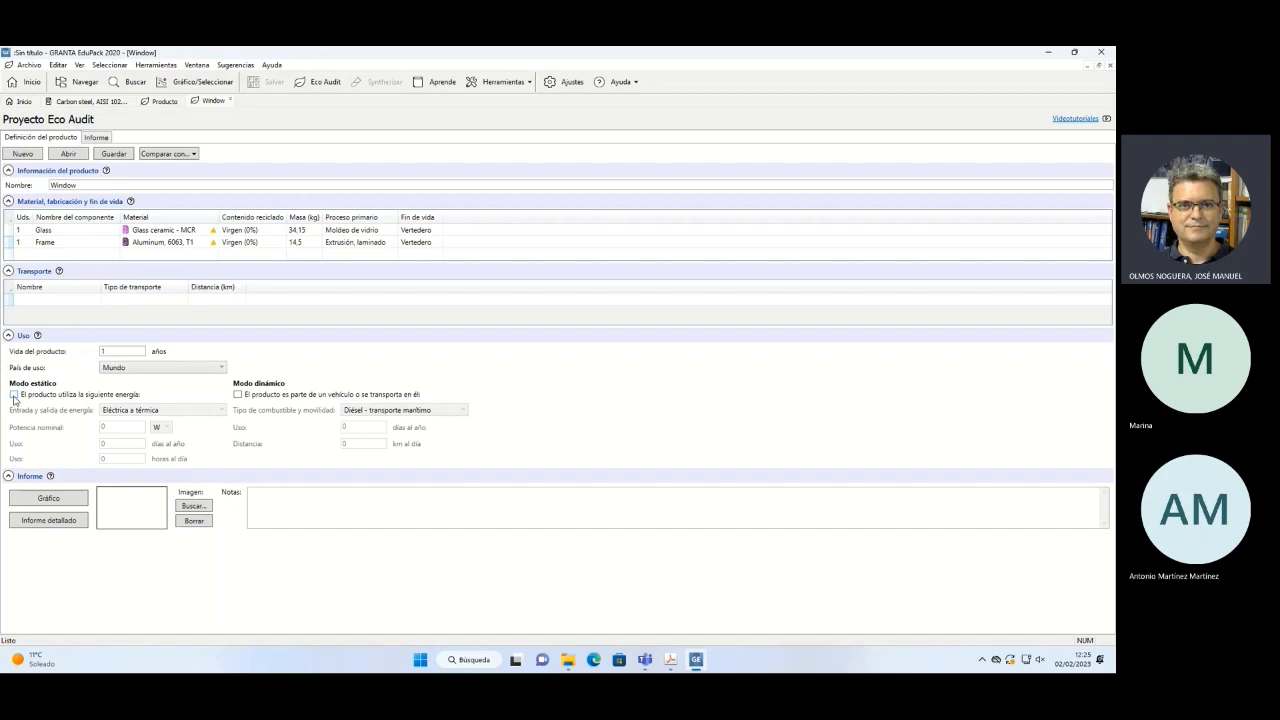
pyautogui.click(8, 271)
pyautogui.click(8, 286)
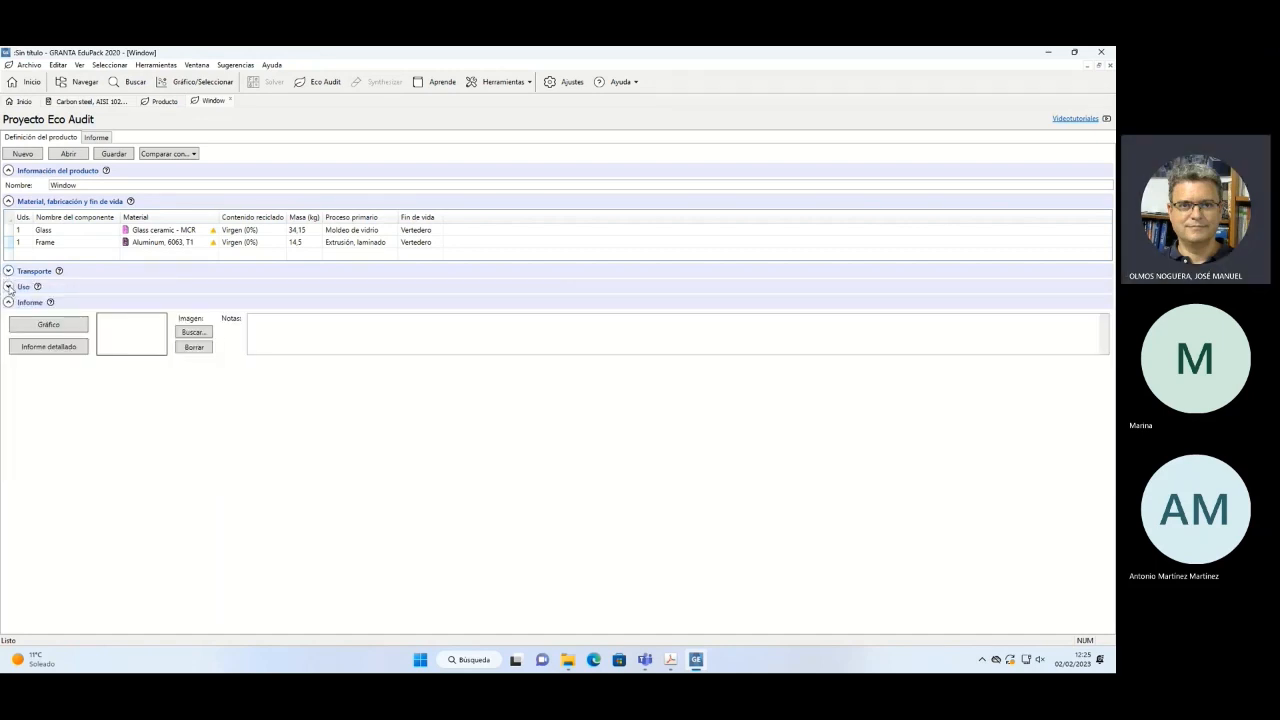
# Display the Eco Audit chart for Window in the middle of the workspace and switch it to CO2 footprint.
pyautogui.click(48, 326)
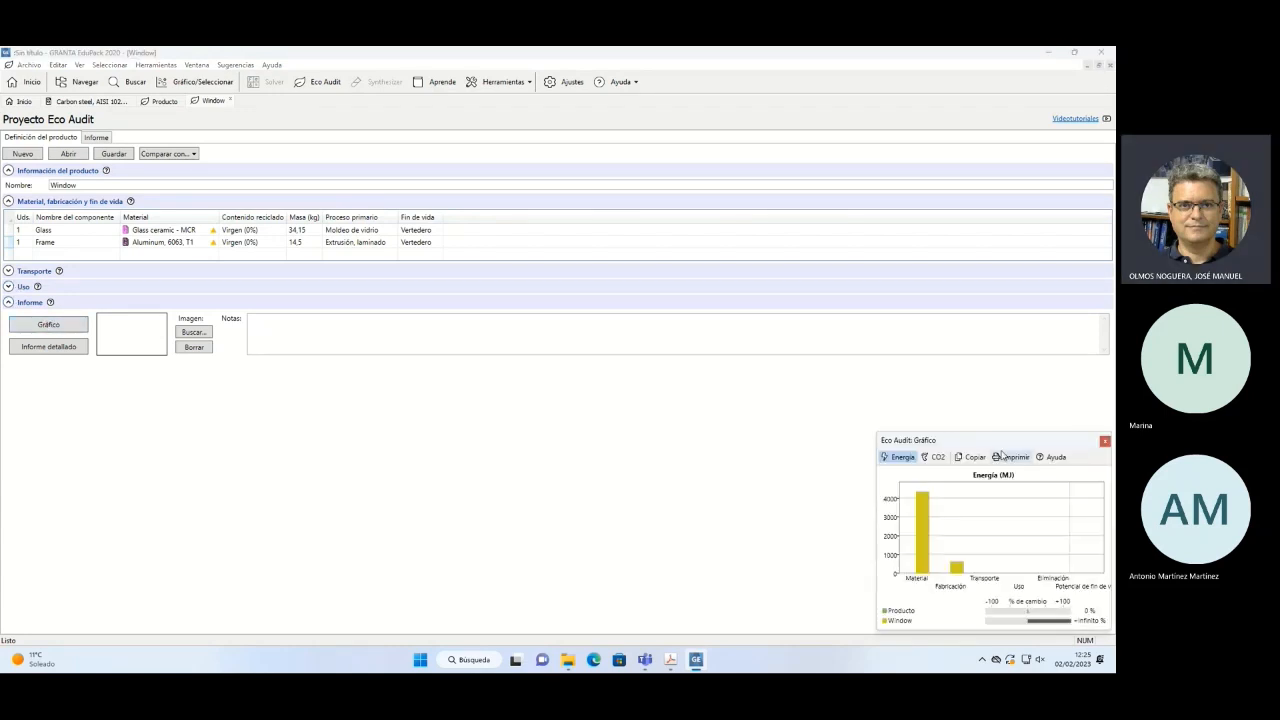
pyautogui.moveTo(1000, 441); pyautogui.dragTo(595, 302)
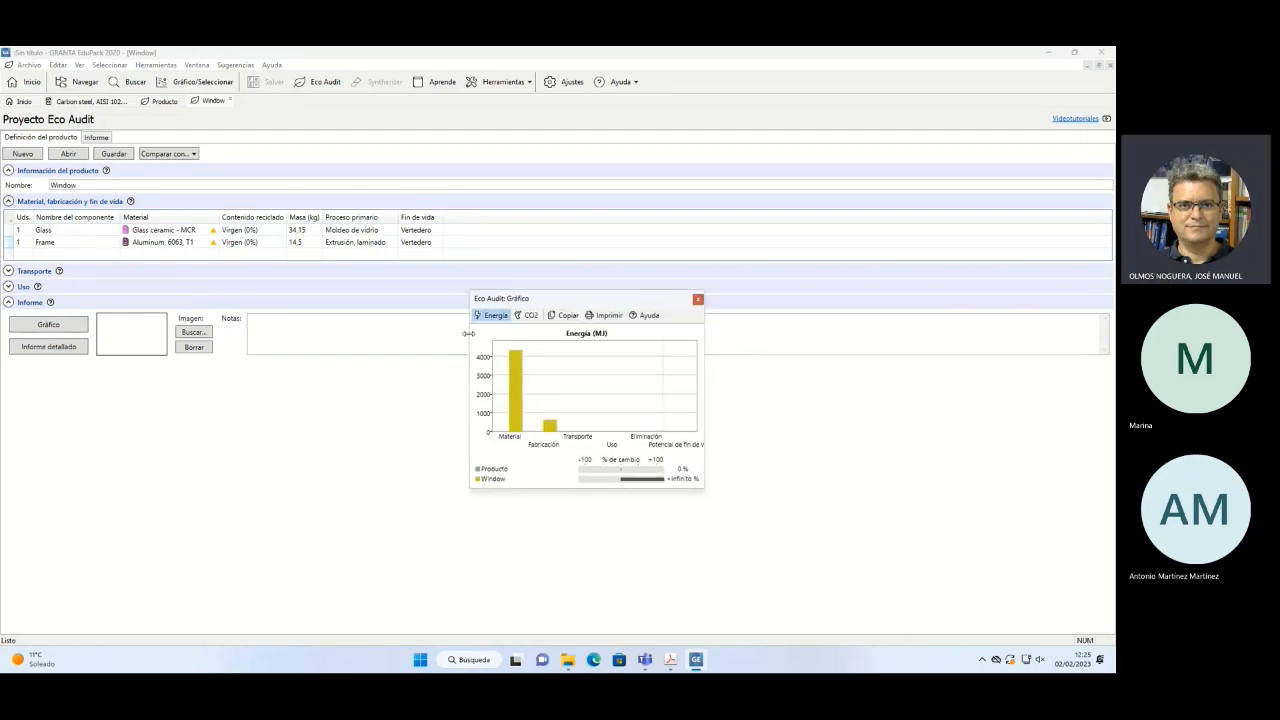
pyautogui.click(530, 316)
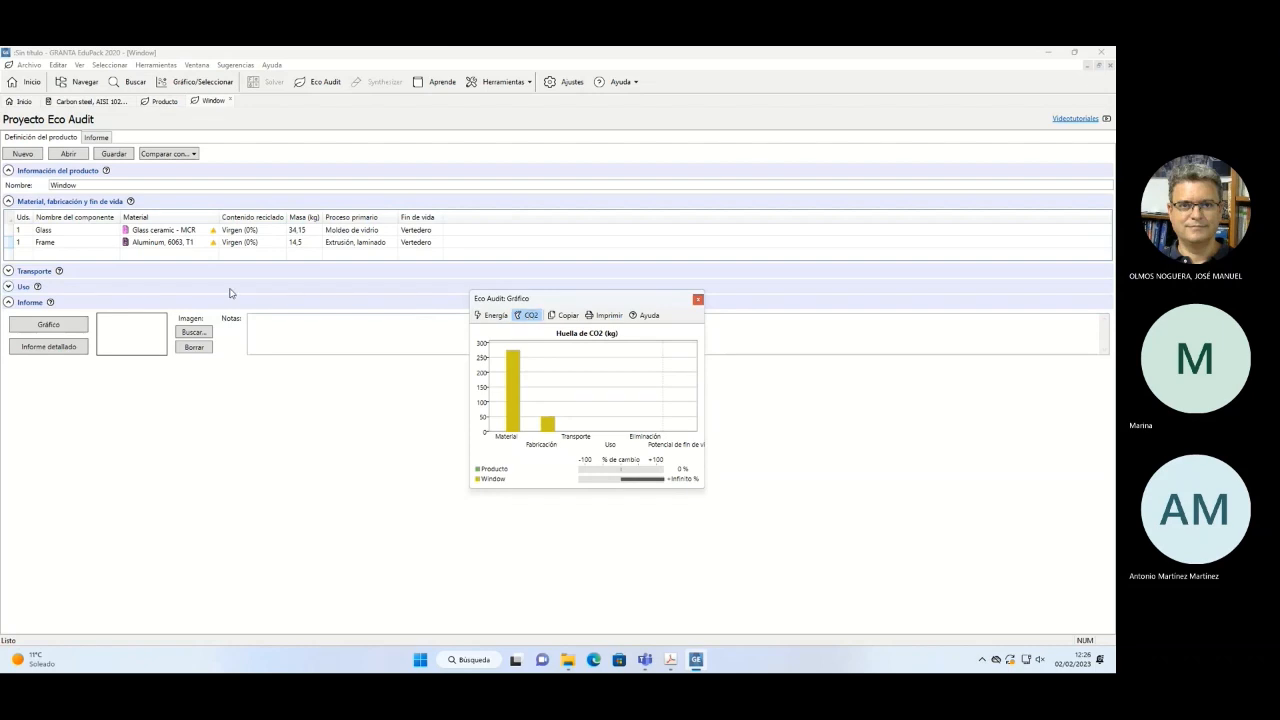
# Generate the detailed Eco Audit report, examine its phase summary and energy breakdown by component, and return to the product definition.
pyautogui.click(46, 347)
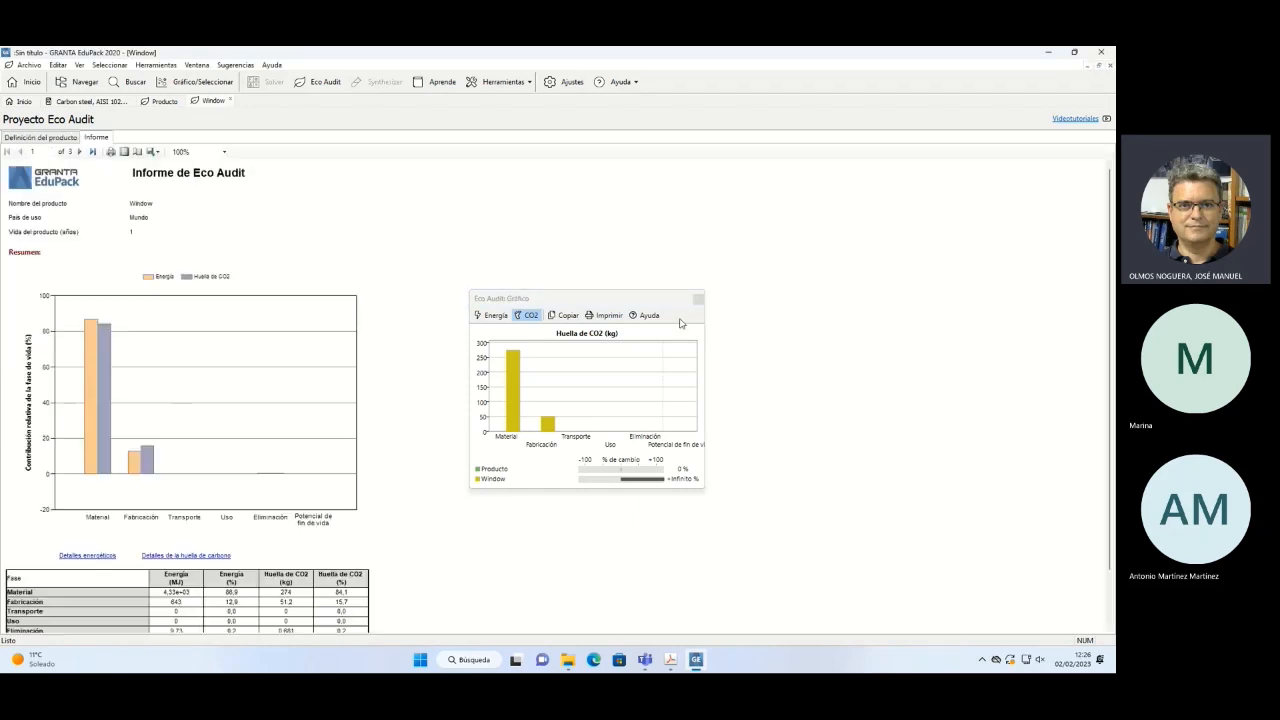
pyautogui.scroll(-8, 357, 346)
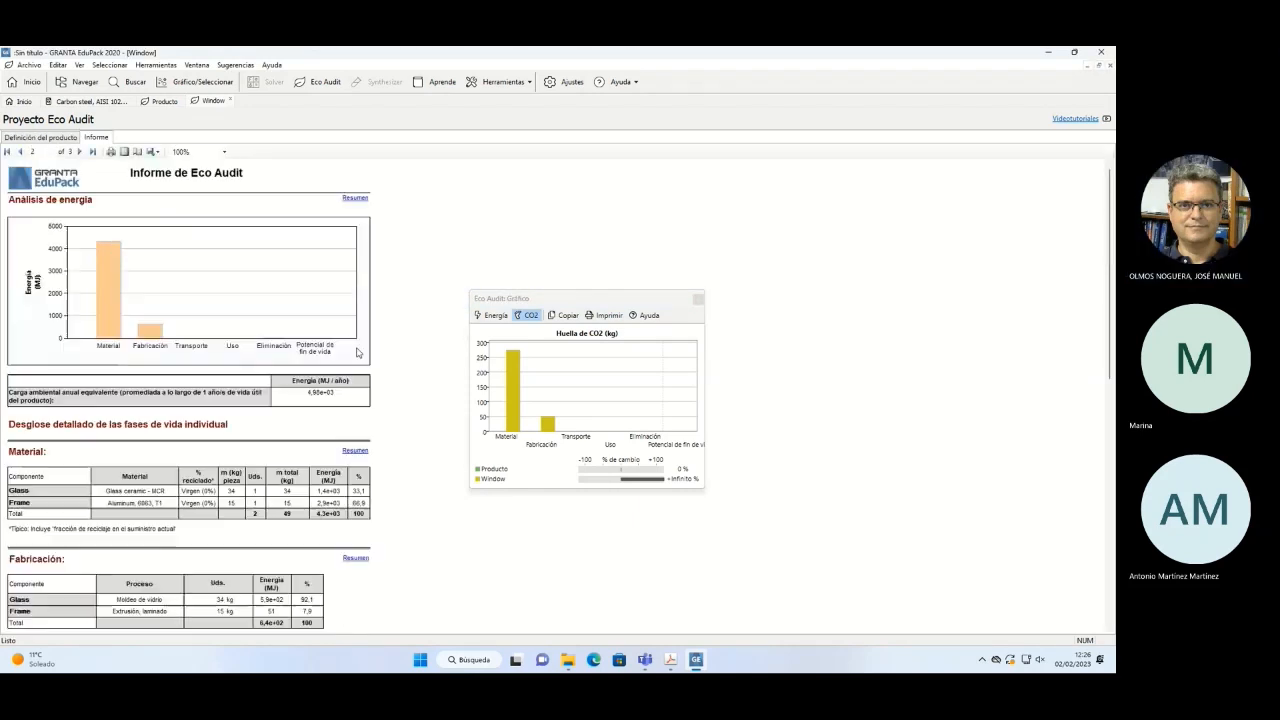
pyautogui.scroll(8, 357, 352)
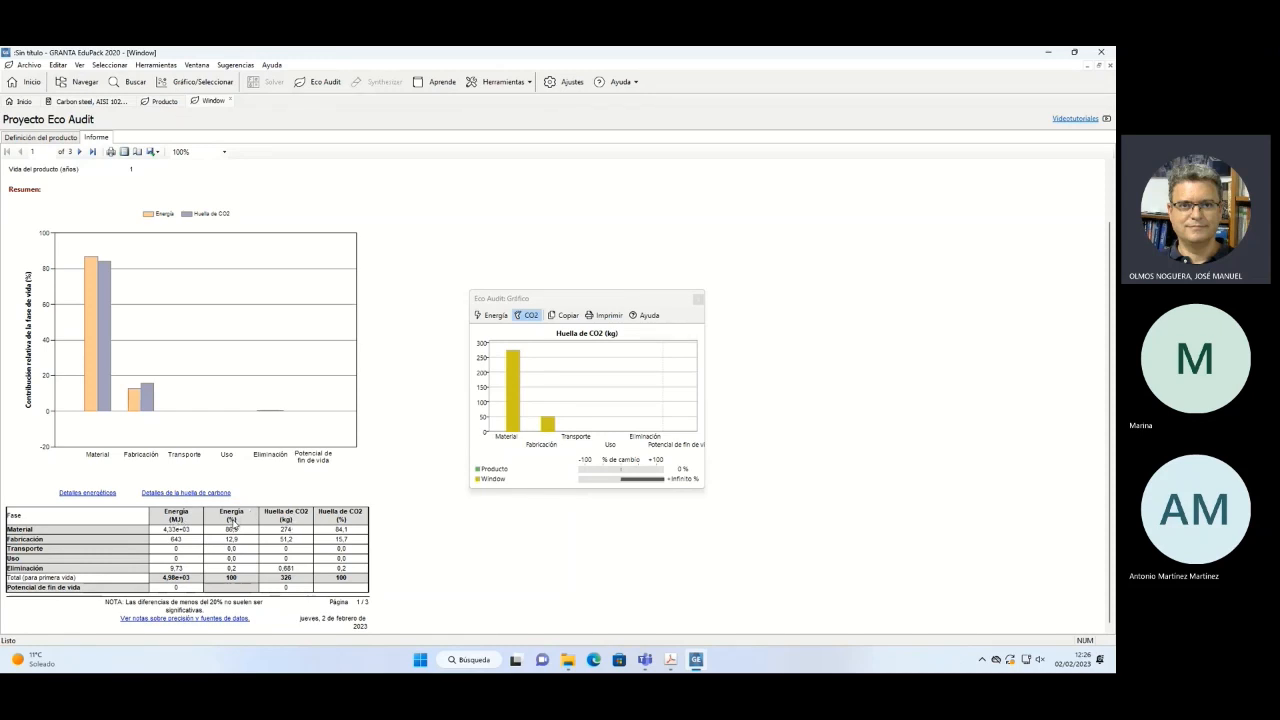
pyautogui.click(285, 522)
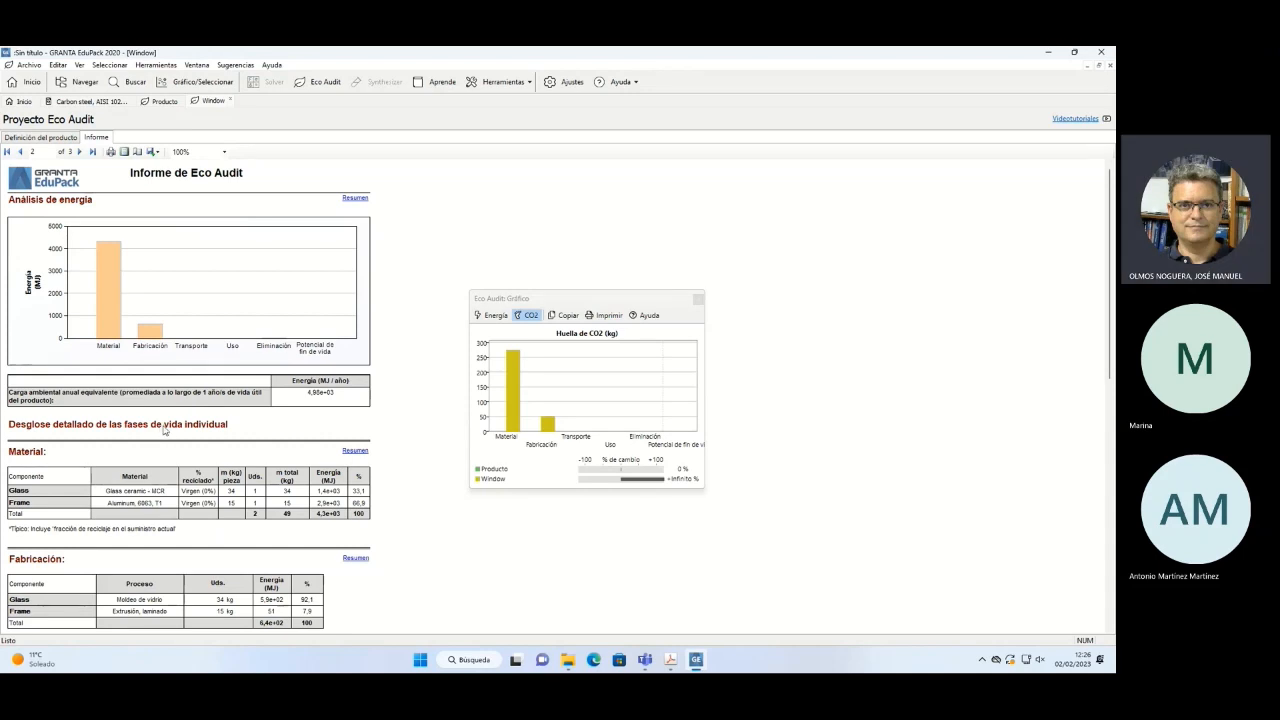
pyautogui.scroll(-1, 165, 430)
pyautogui.scroll(1, 165, 430)
pyautogui.scroll(-1, 165, 430)
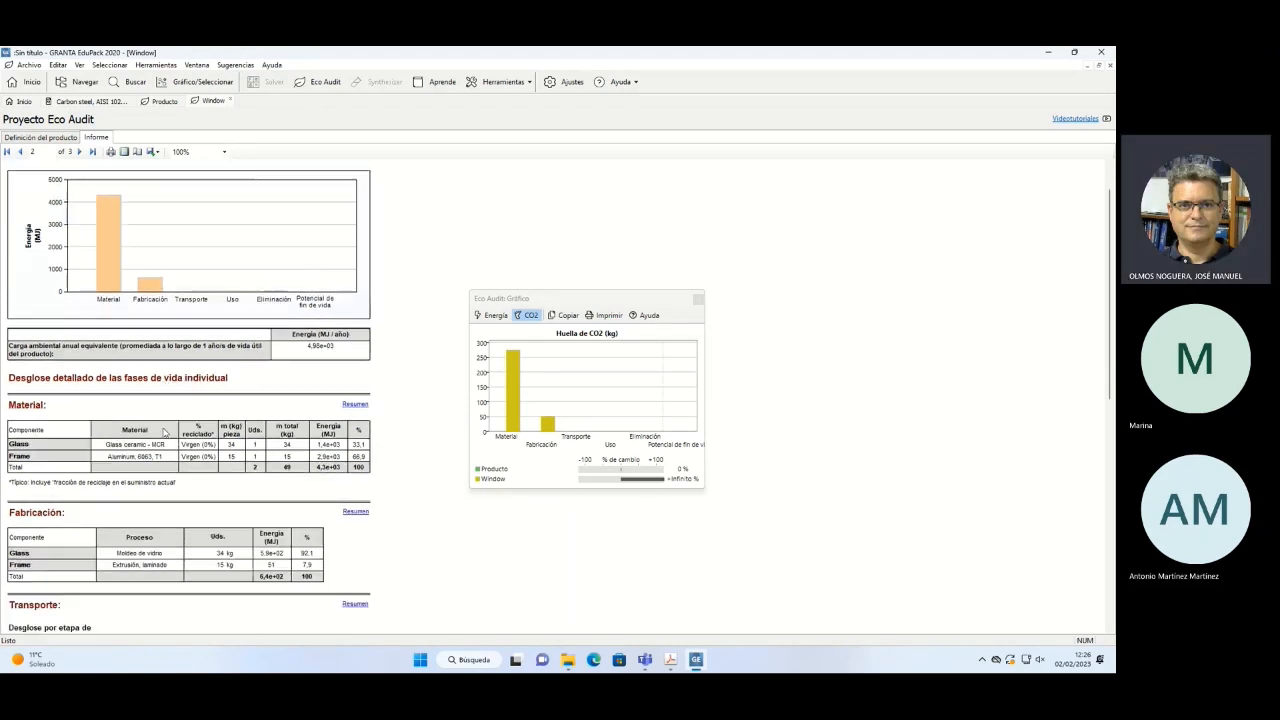
pyautogui.scroll(-1, 165, 432)
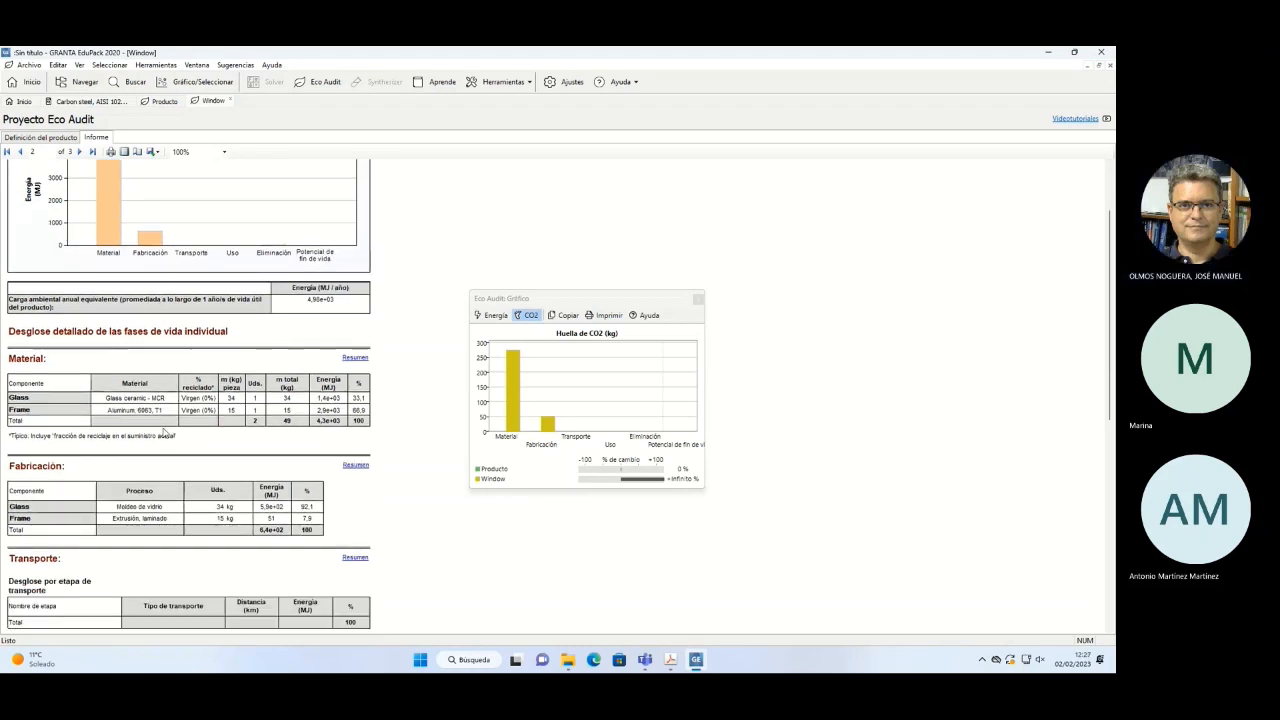
pyautogui.scroll(5, 165, 432)
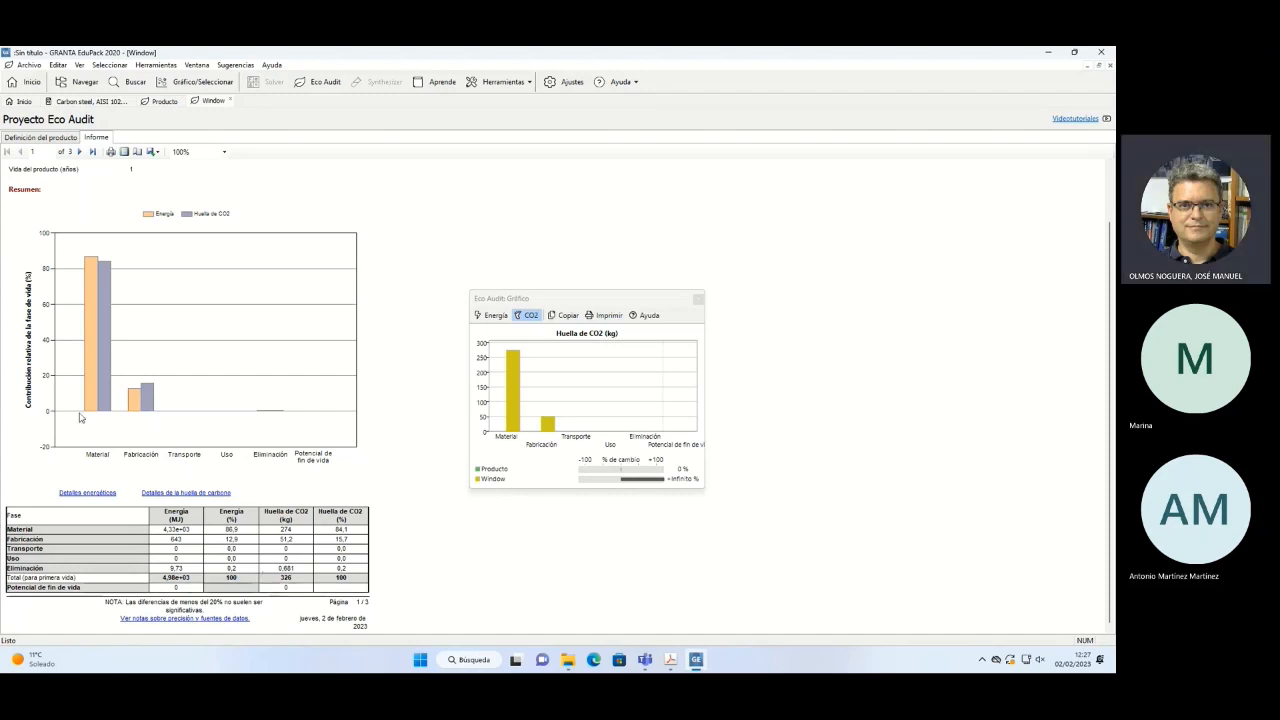
pyautogui.click(28, 138)
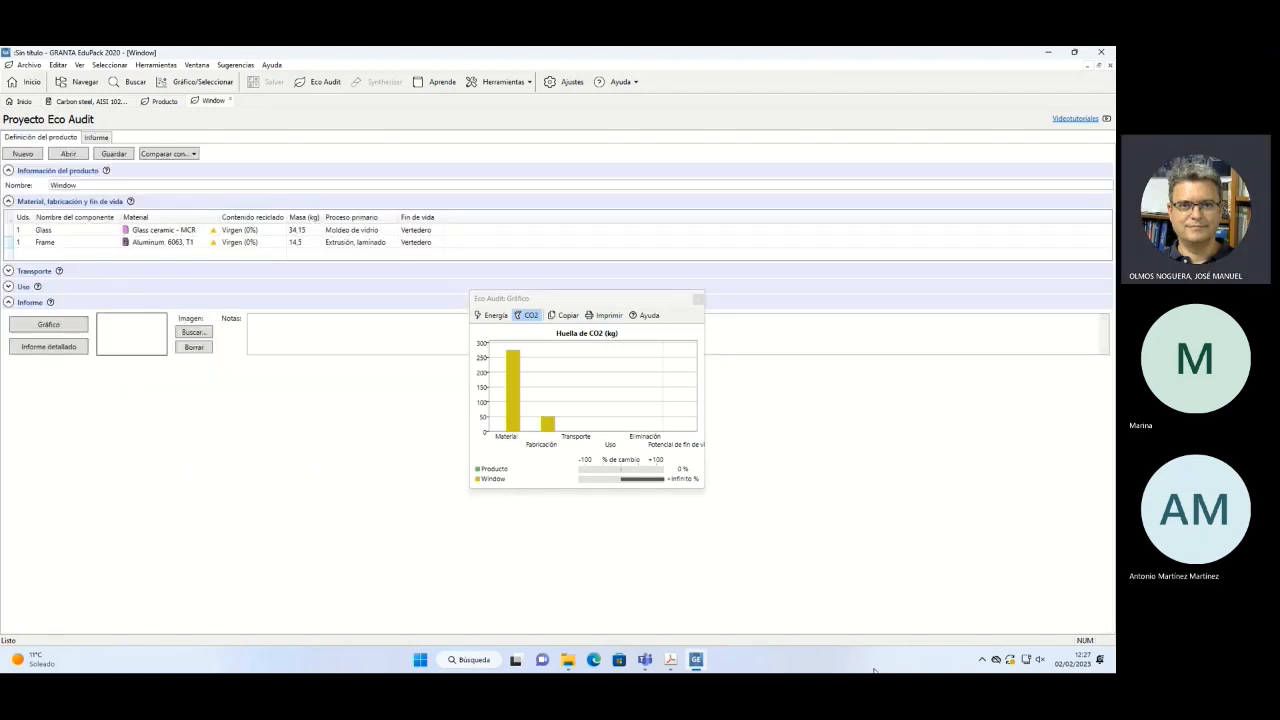
# Consult the exercise questions in Window-Granta.pdf in Adobe Acrobat, return to GRANTA EduPack and close the Eco Audit chart.
pyautogui.click(670, 660)
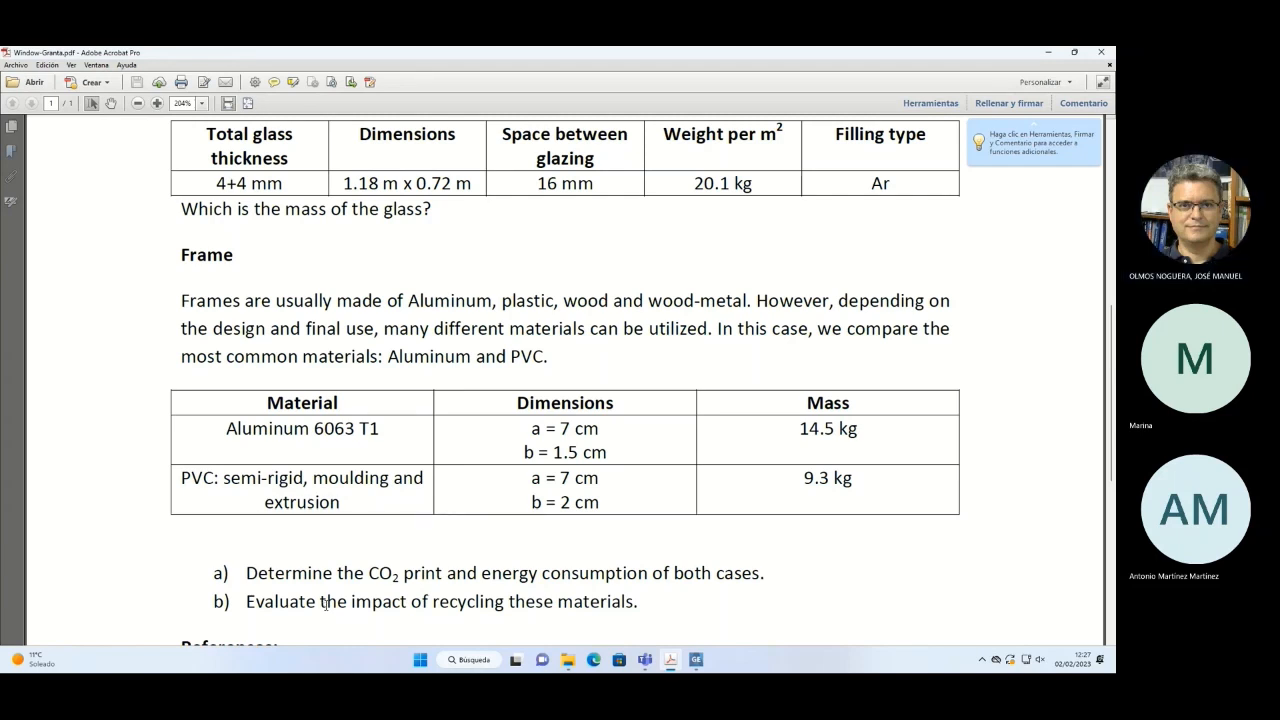
pyautogui.click(696, 660)
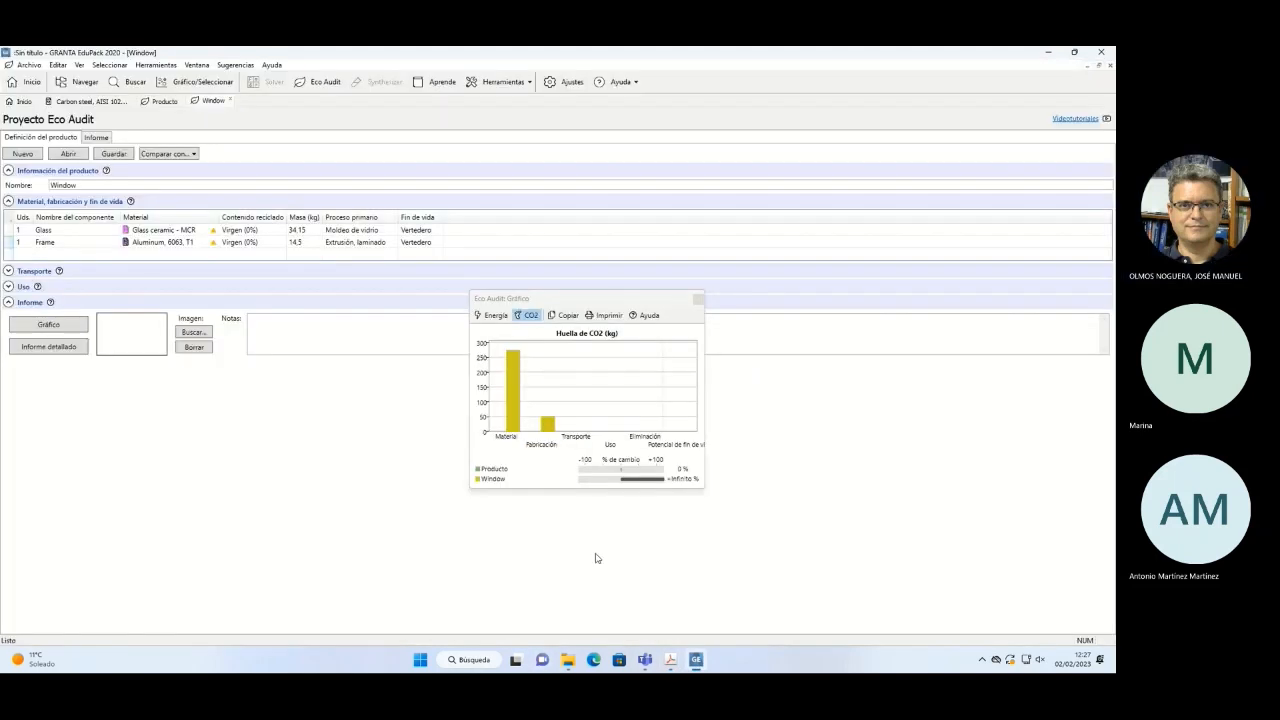
pyautogui.click(697, 299)
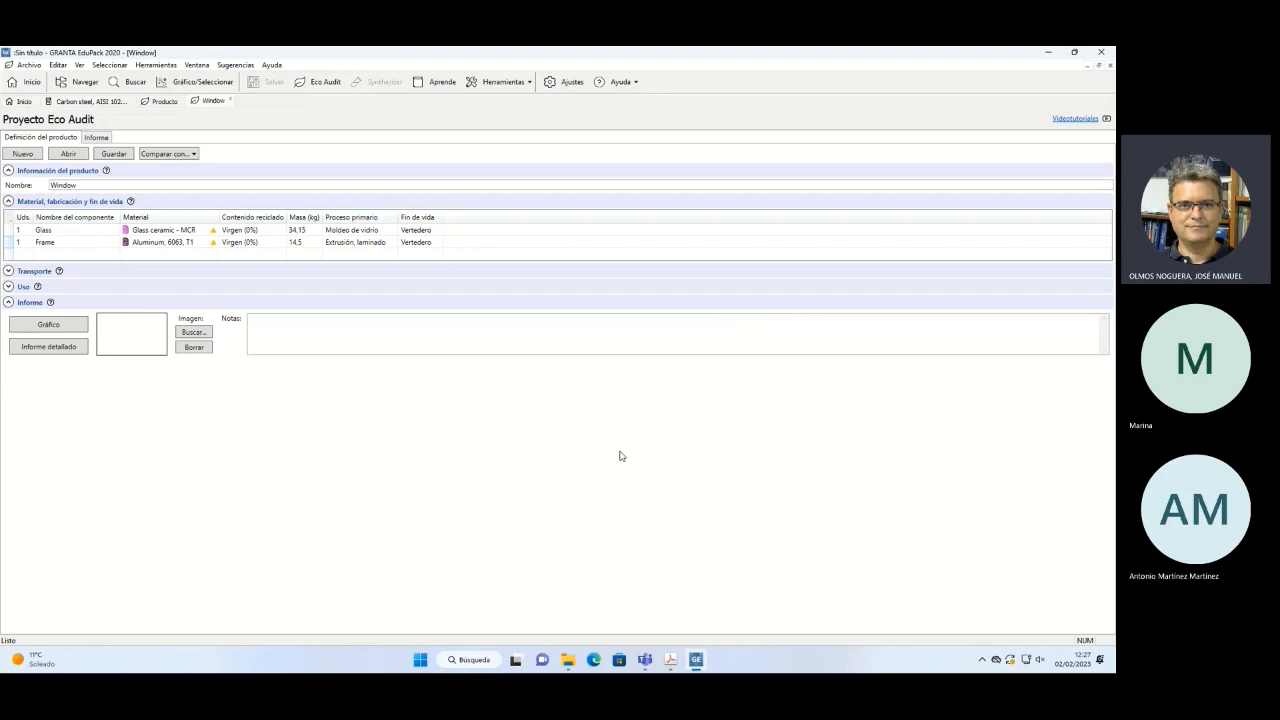
# Set the end of life to Infrareciclaje for Glass and Refabricación for Frame, and generate the detailed report.
pyautogui.click(436, 231)
pyautogui.click(438, 232)
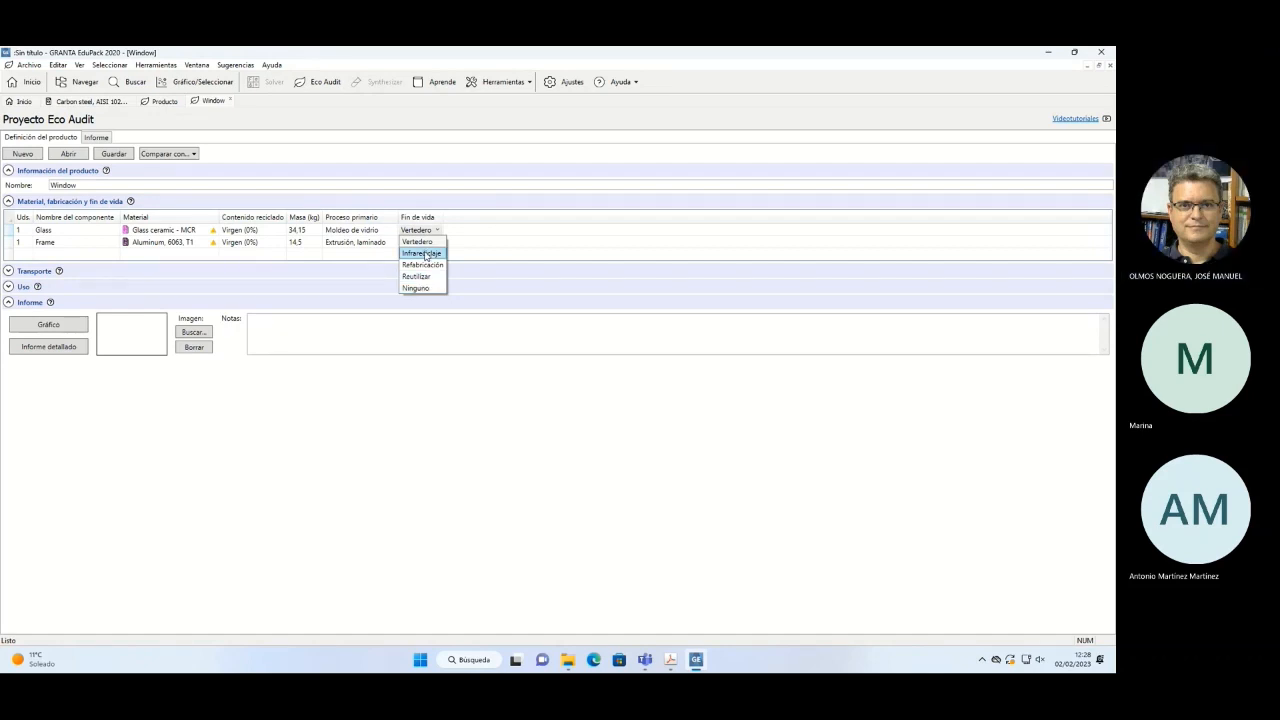
pyautogui.click(424, 254)
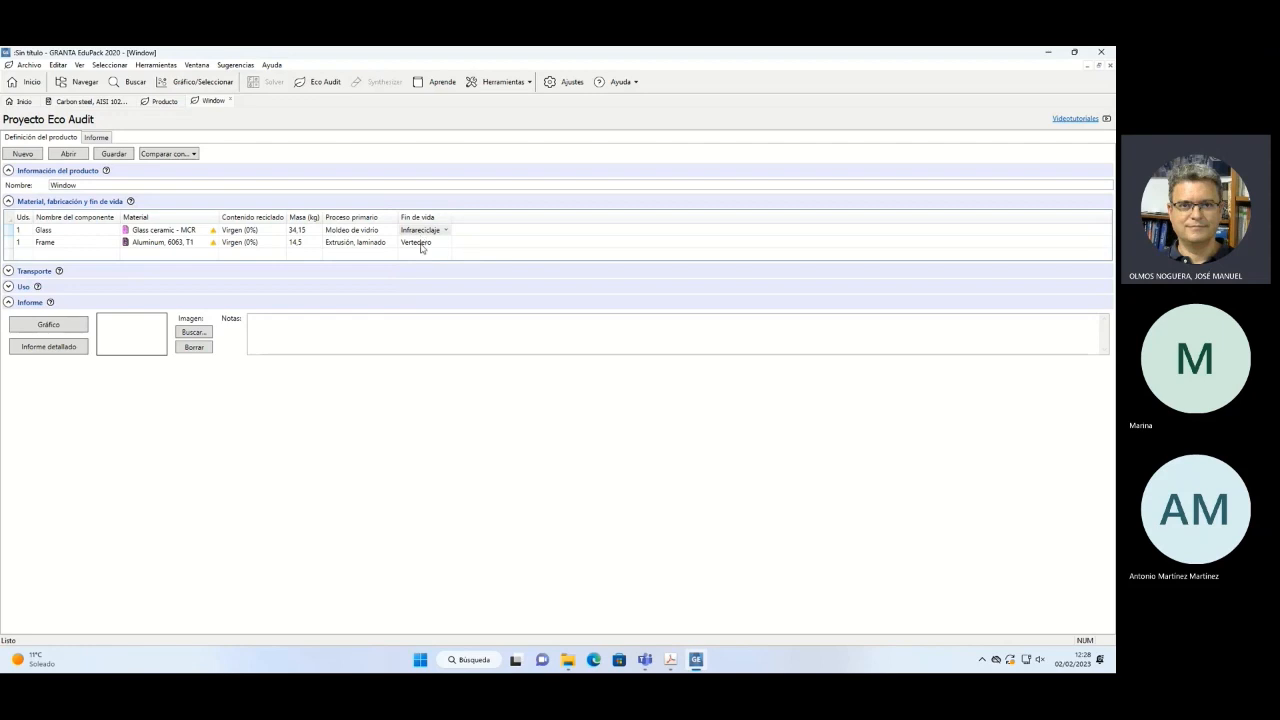
pyautogui.click(421, 243)
pyautogui.click(421, 243)
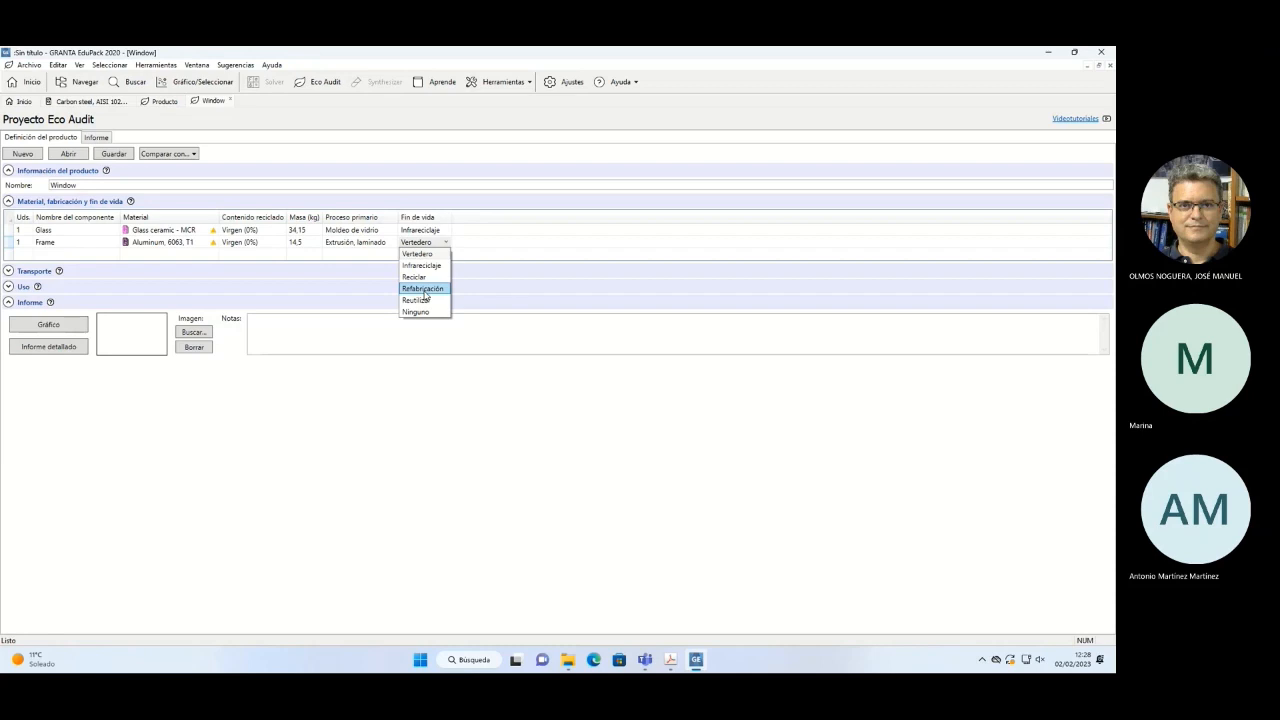
pyautogui.click(424, 290)
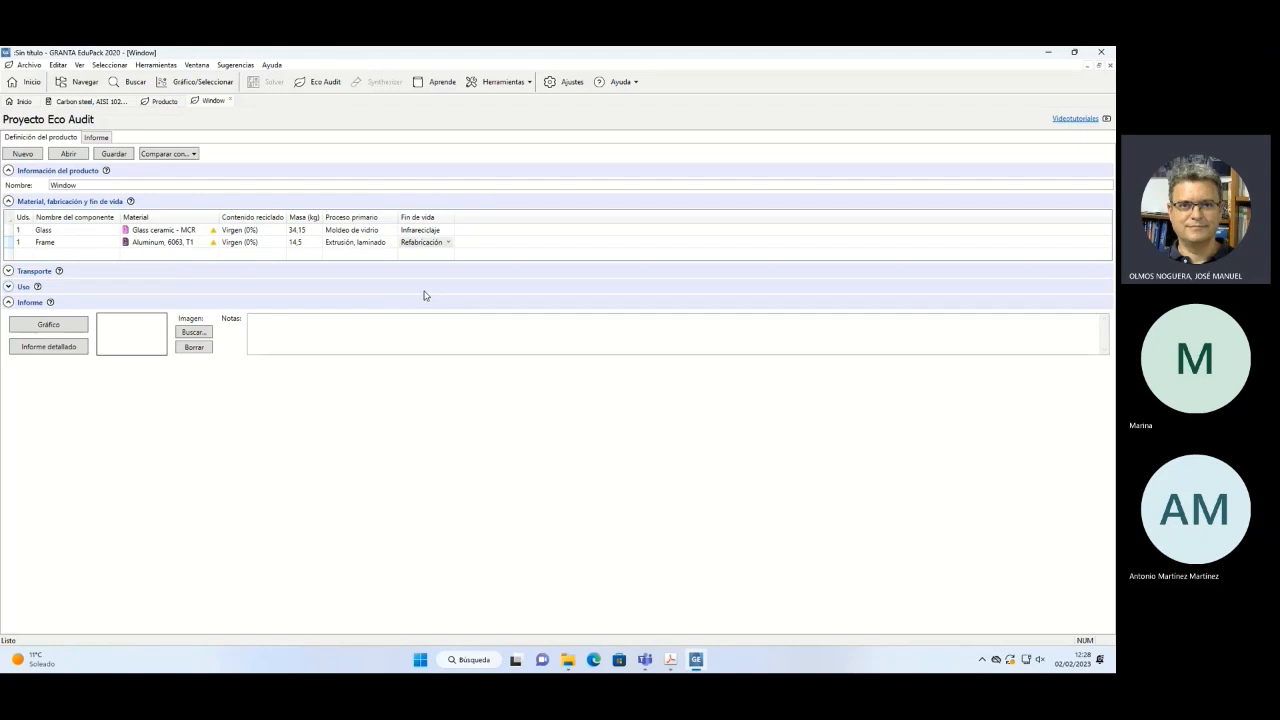
pyautogui.click(48, 347)
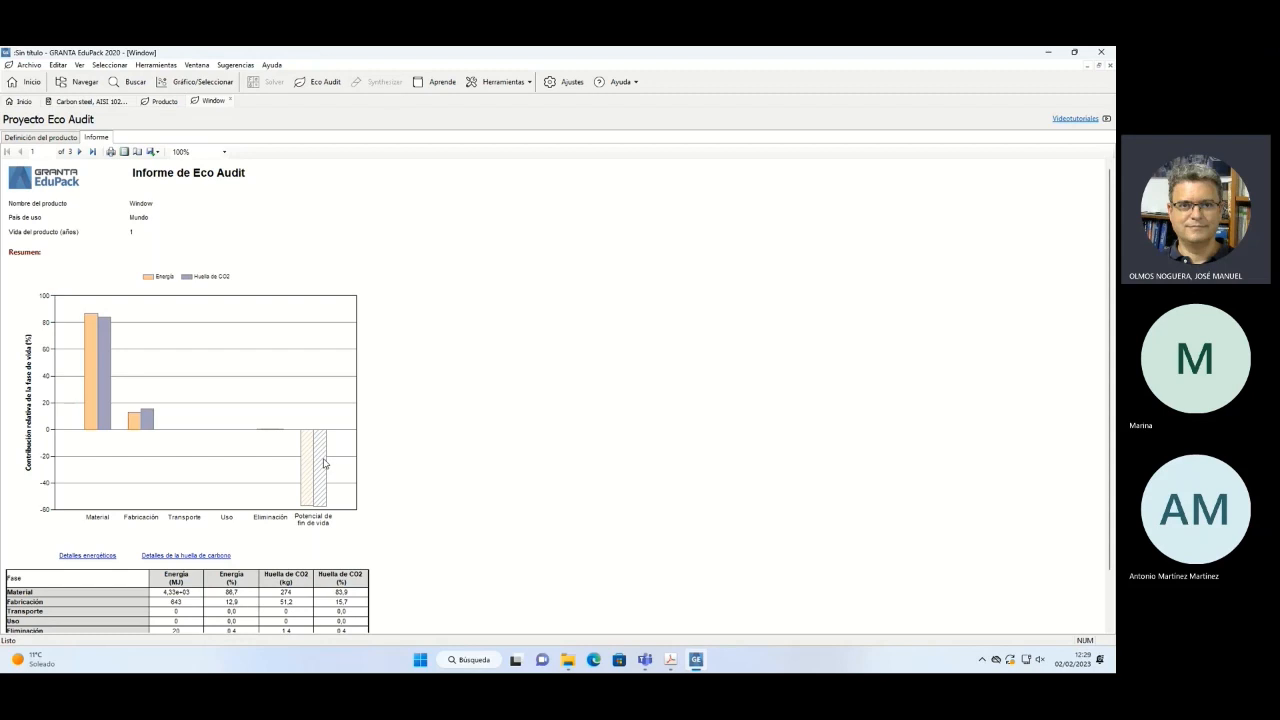
# Set the Frame component's recycled content to % típico, regenerate the detailed report and return to the product definition.
pyautogui.click(35, 140)
pyautogui.click(263, 242)
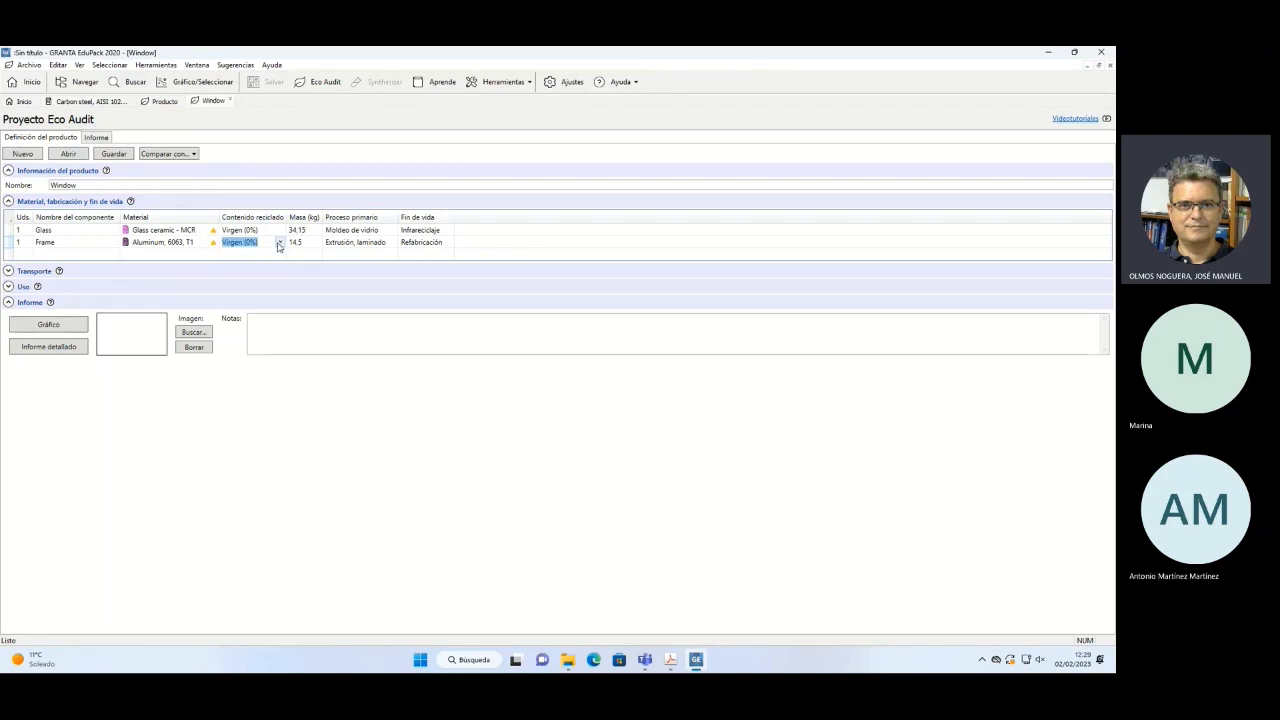
pyautogui.click(280, 243)
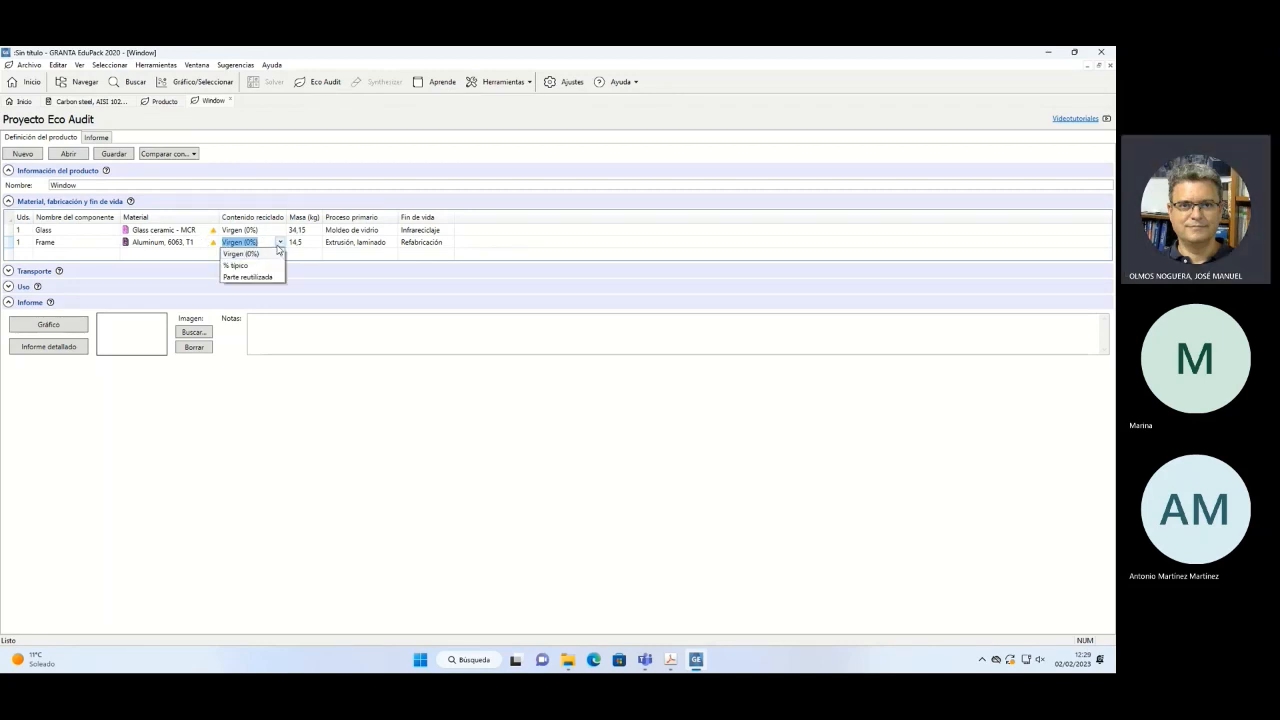
pyautogui.click(259, 242)
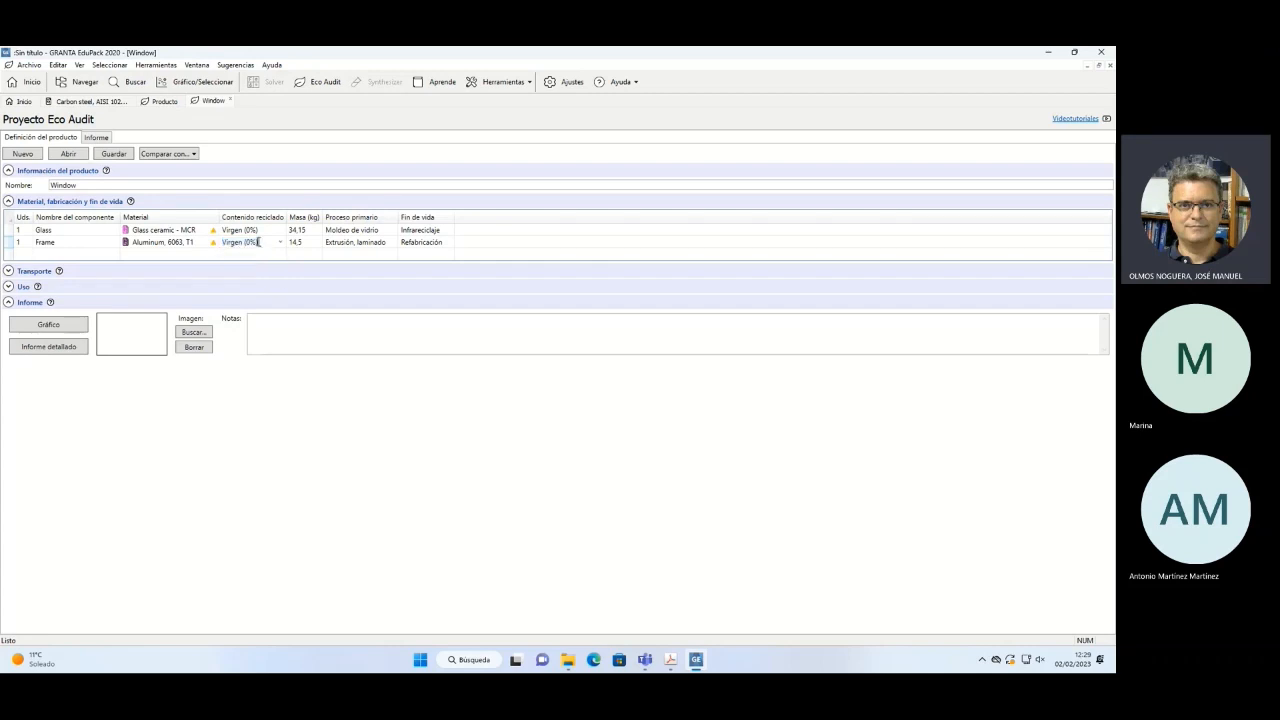
pyautogui.click(259, 242)
pyautogui.write('25')
pyautogui.click(280, 242)
pyautogui.click(272, 266)
pyautogui.click(38, 346)
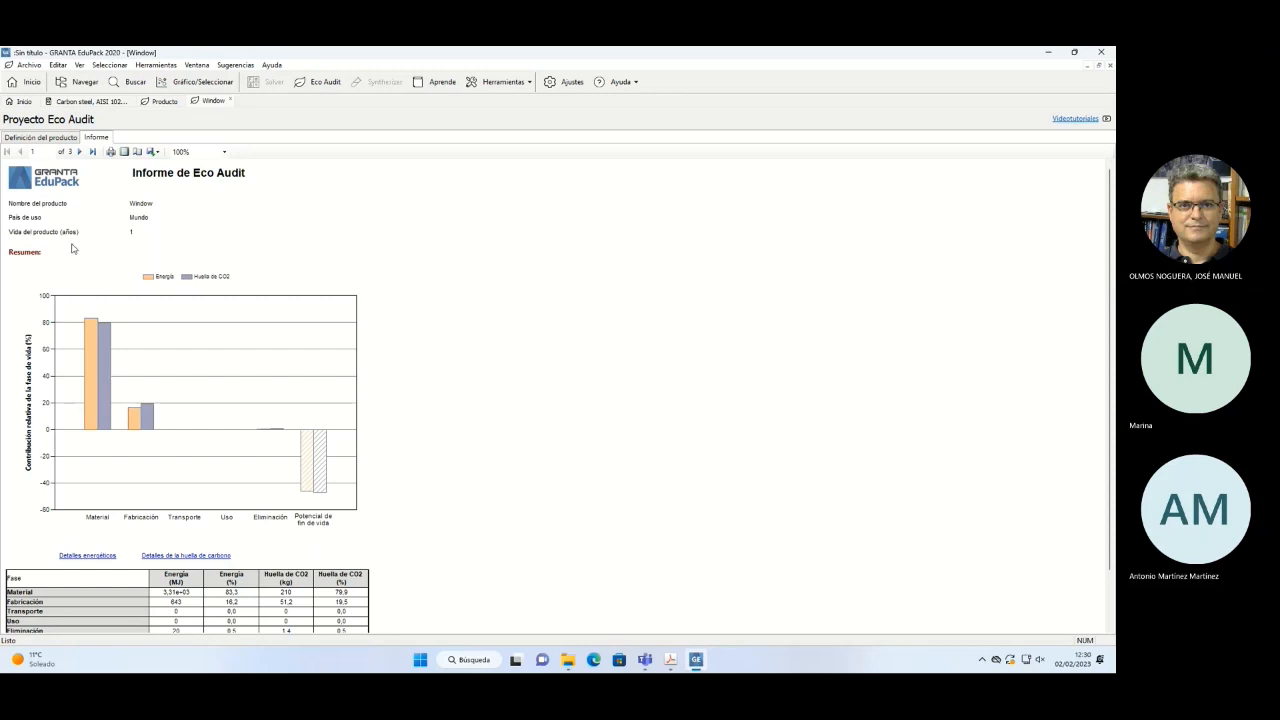
pyautogui.click(46, 138)
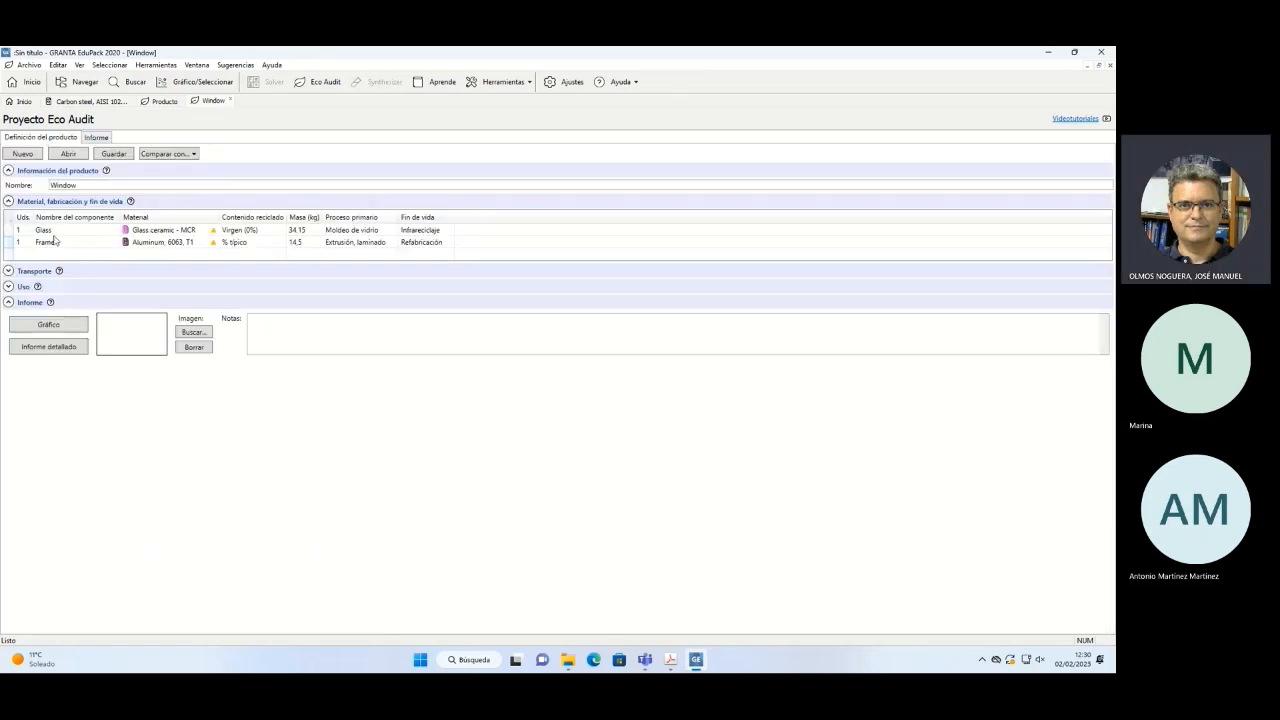
# Consult the PVC frame specifications in Window-Granta.pdf in Adobe Acrobat and return to GRANTA EduPack.
pyautogui.click(74, 246)
pyautogui.click(670, 660)
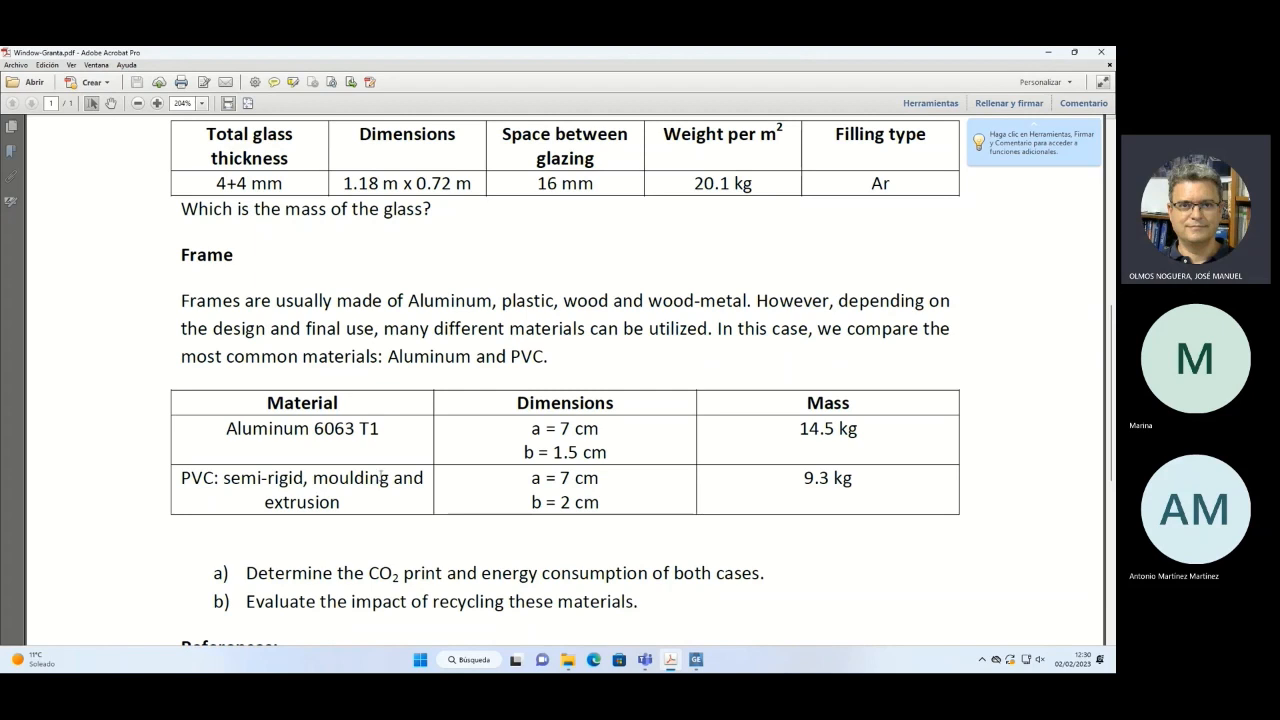
pyautogui.click(696, 660)
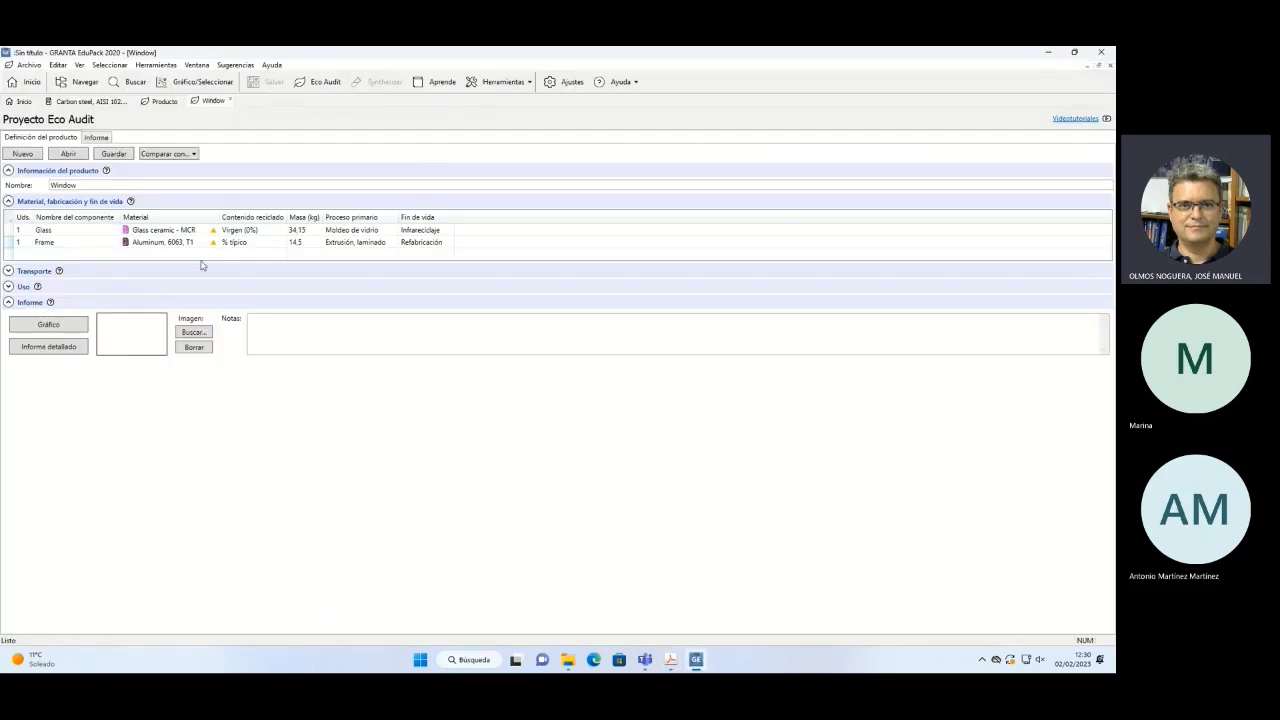
# Replace the Frame component's material with unfilled PVC (rigid, molding and extrusion) from the thermoplastics in MaterialUniverse.
pyautogui.click(212, 243)
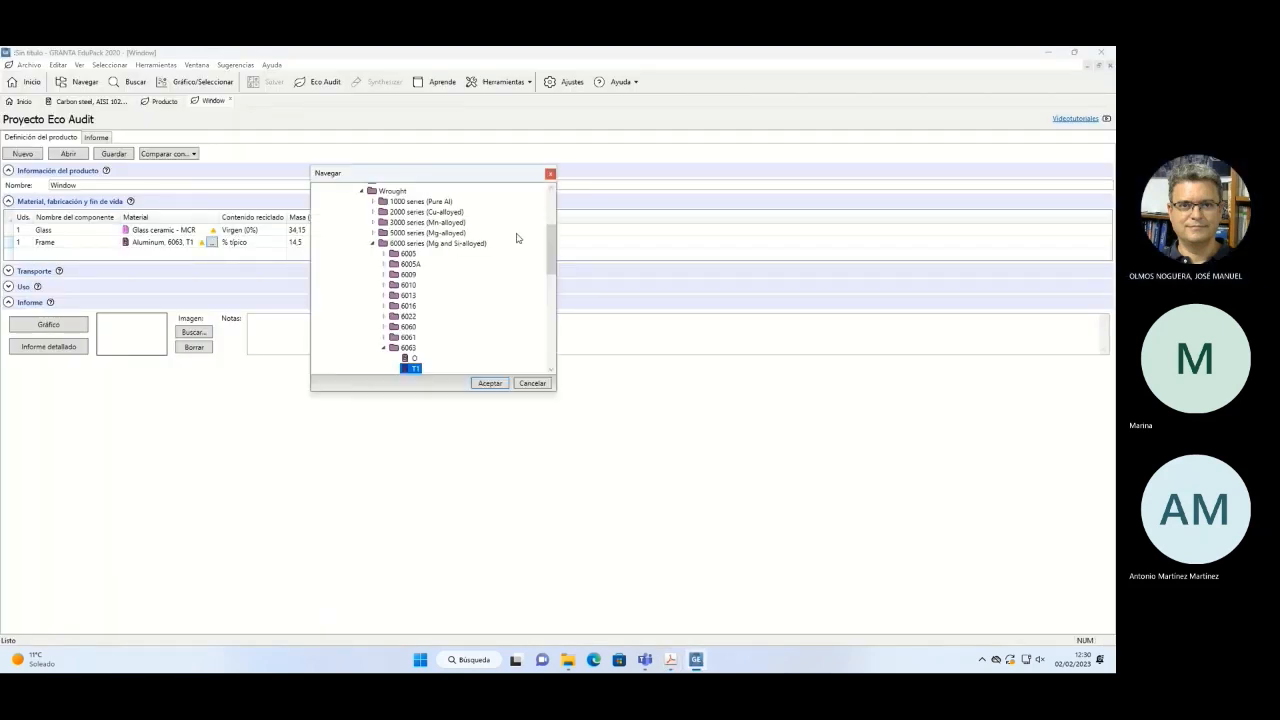
pyautogui.scroll(4, 400, 250)
pyautogui.click(327, 261)
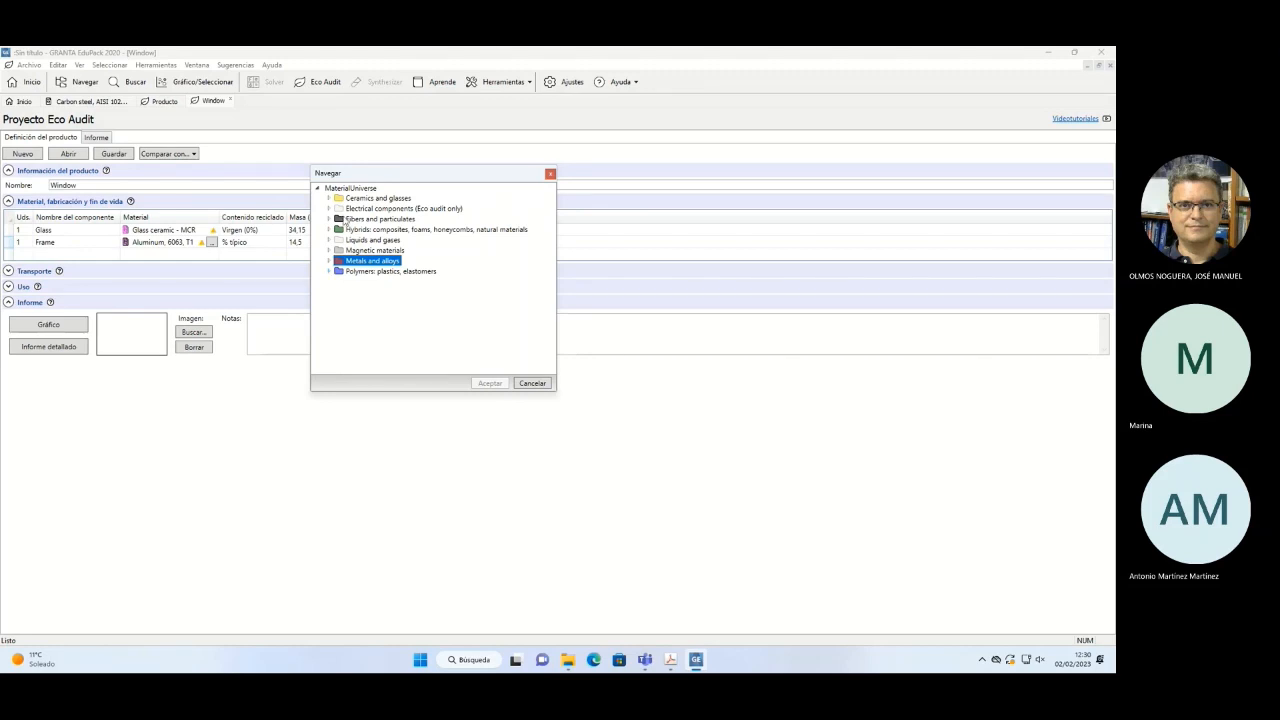
pyautogui.click(328, 272)
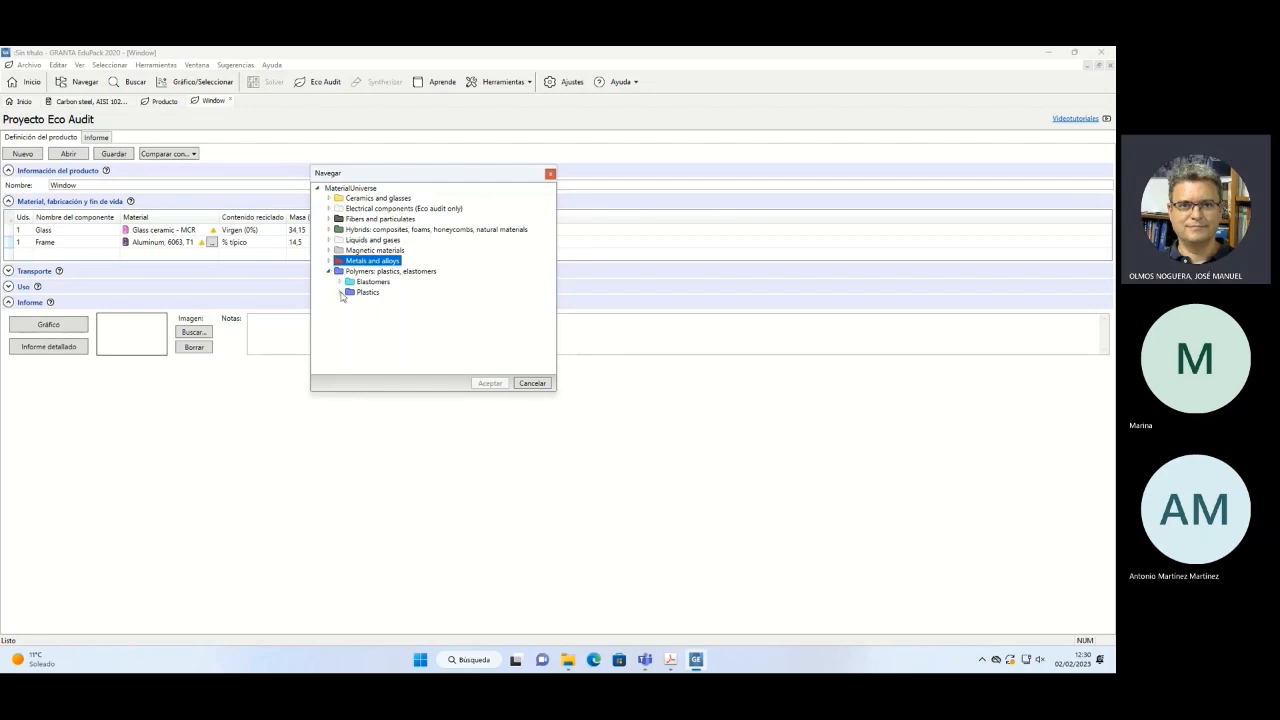
pyautogui.click(340, 292)
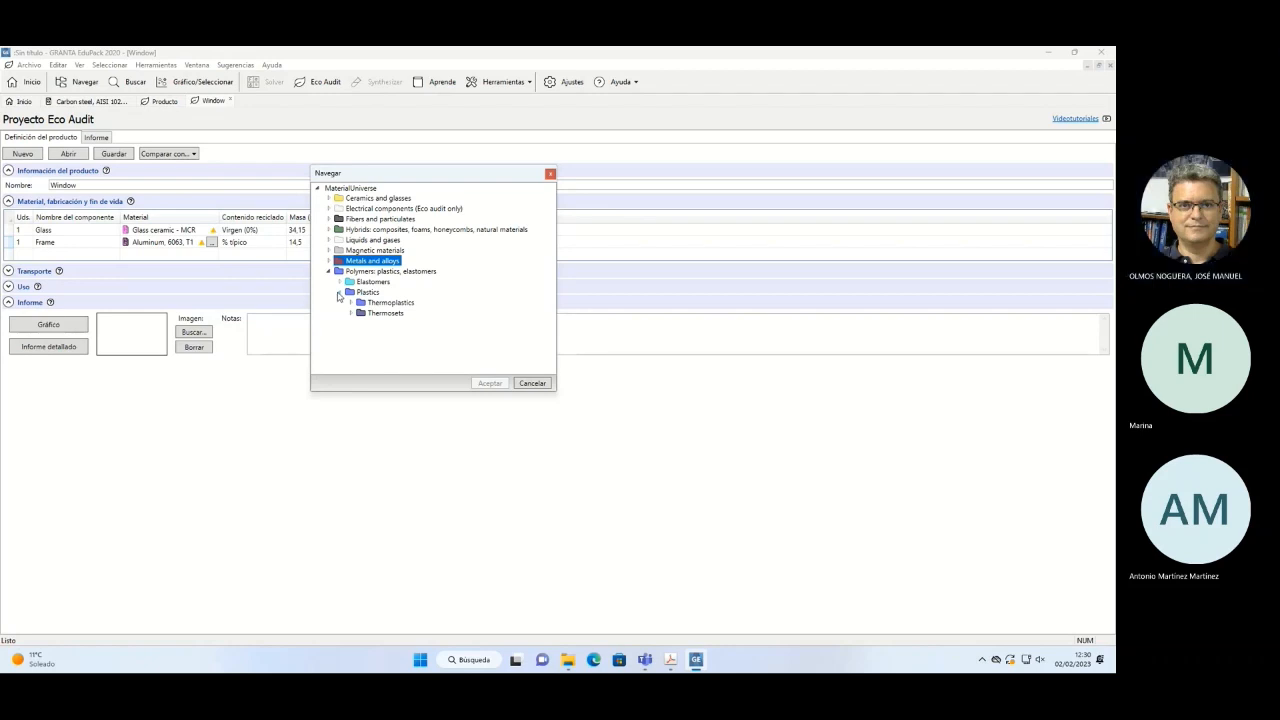
pyautogui.click(352, 304)
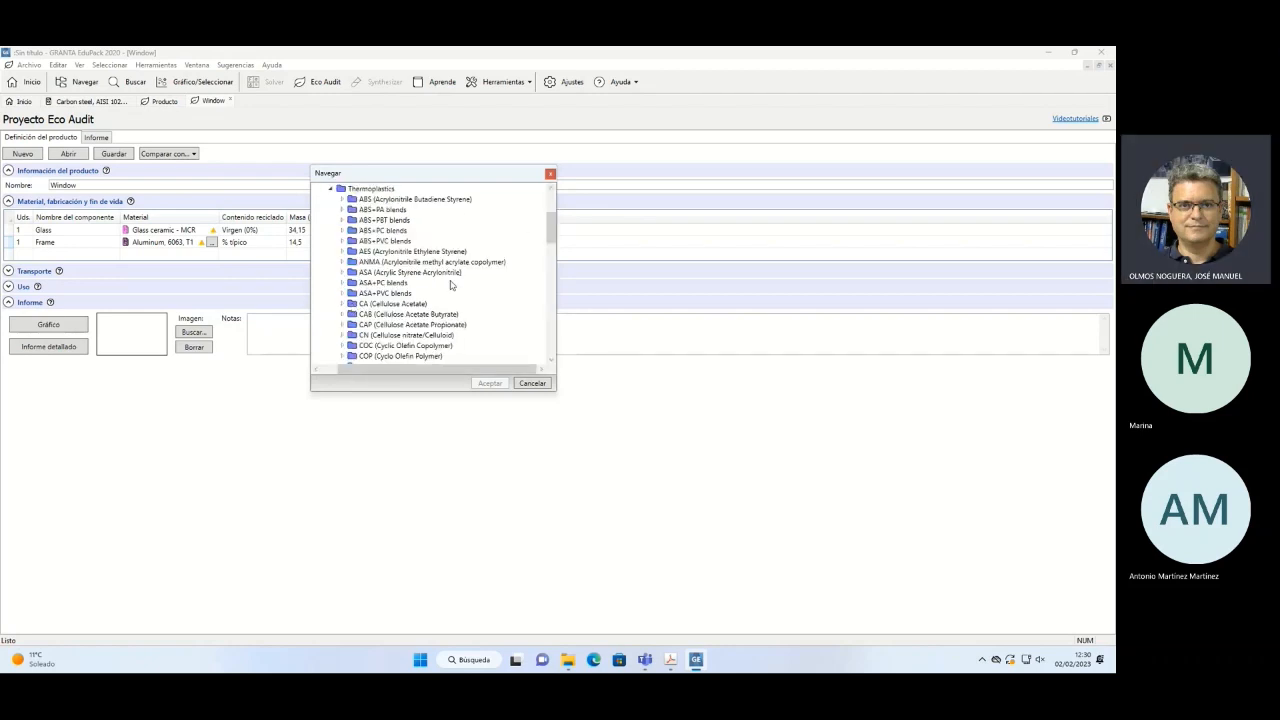
pyautogui.scroll(-5, 455, 285)
pyautogui.scroll(-10, 450, 290)
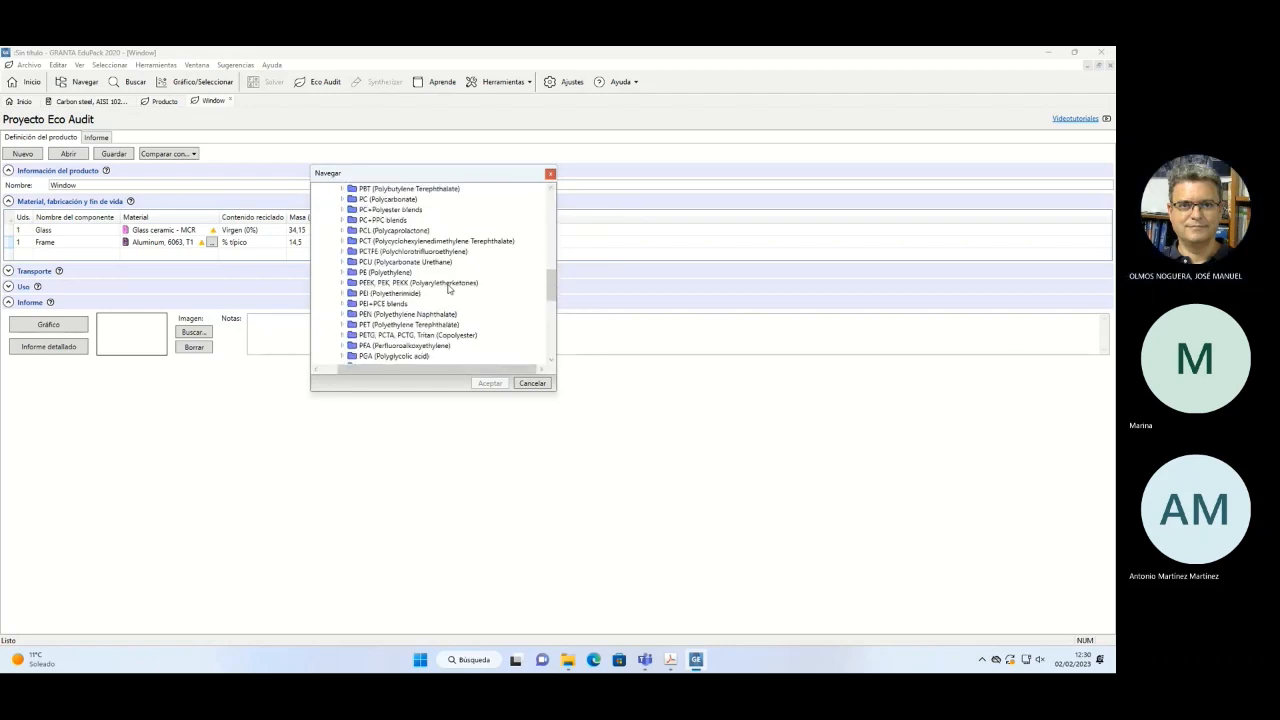
pyautogui.scroll(-2, 447, 289)
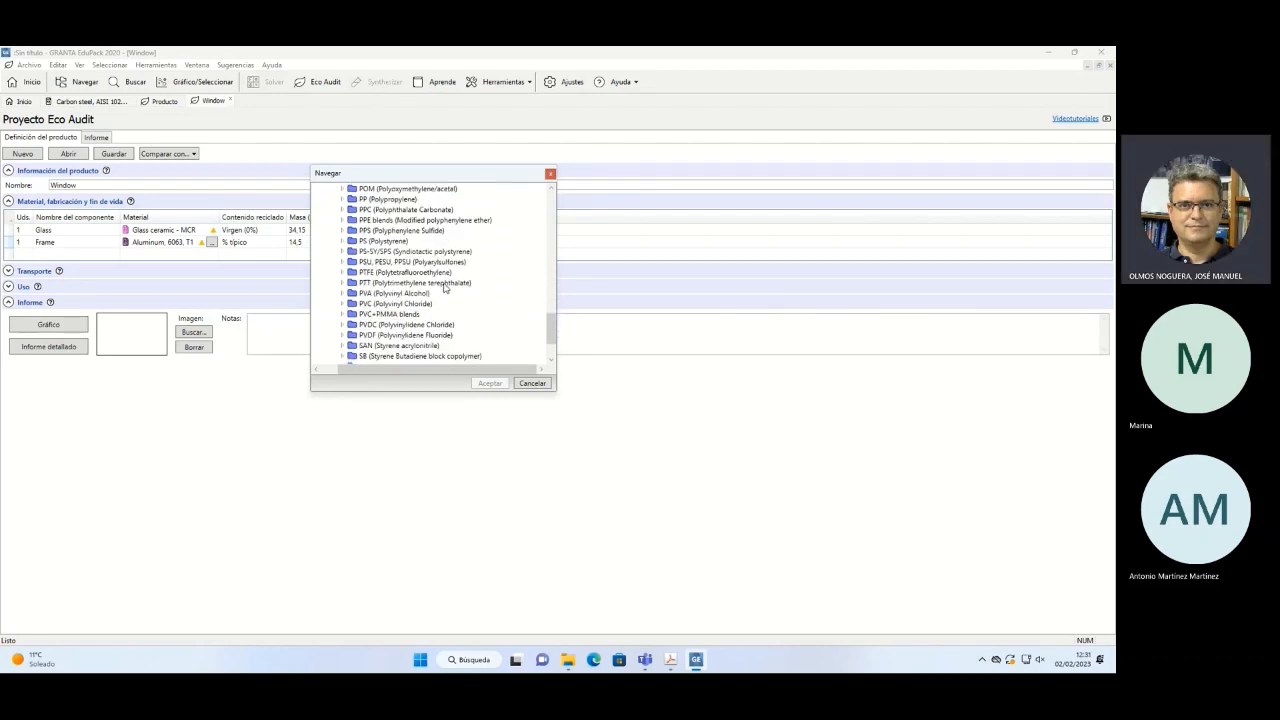
pyautogui.click(343, 304)
pyautogui.scroll(-2, 490, 305)
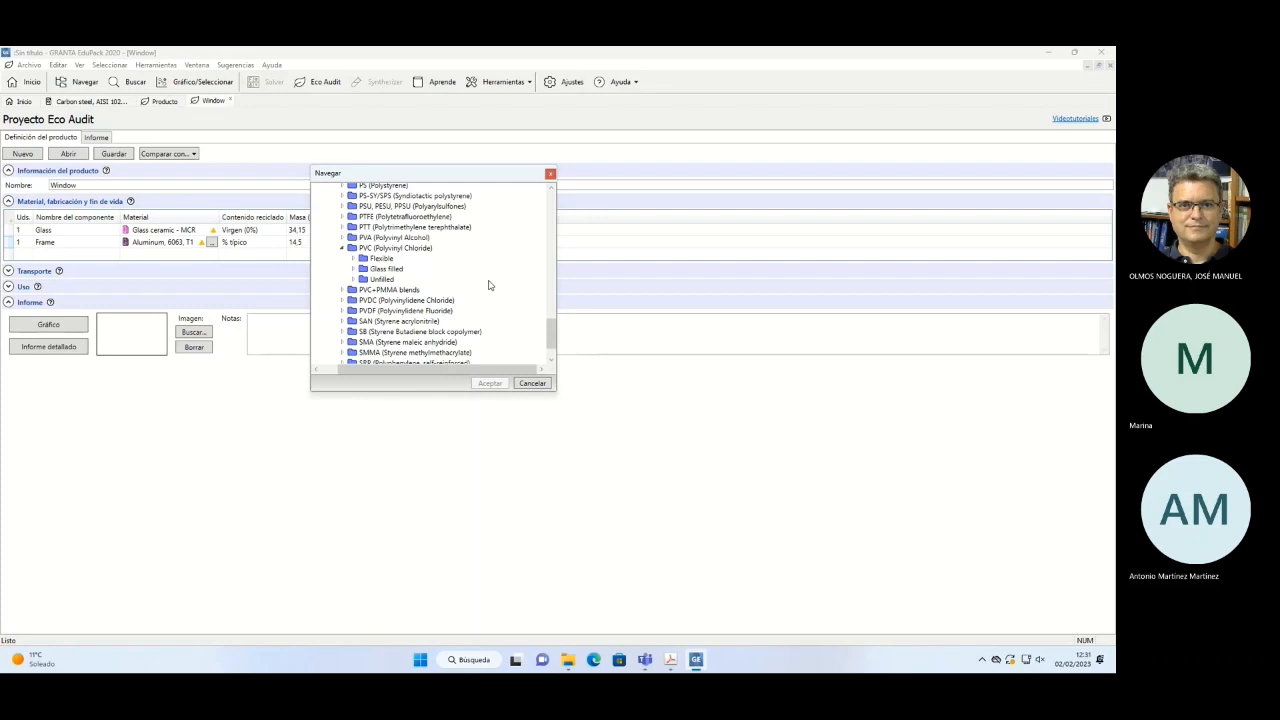
pyautogui.click(354, 281)
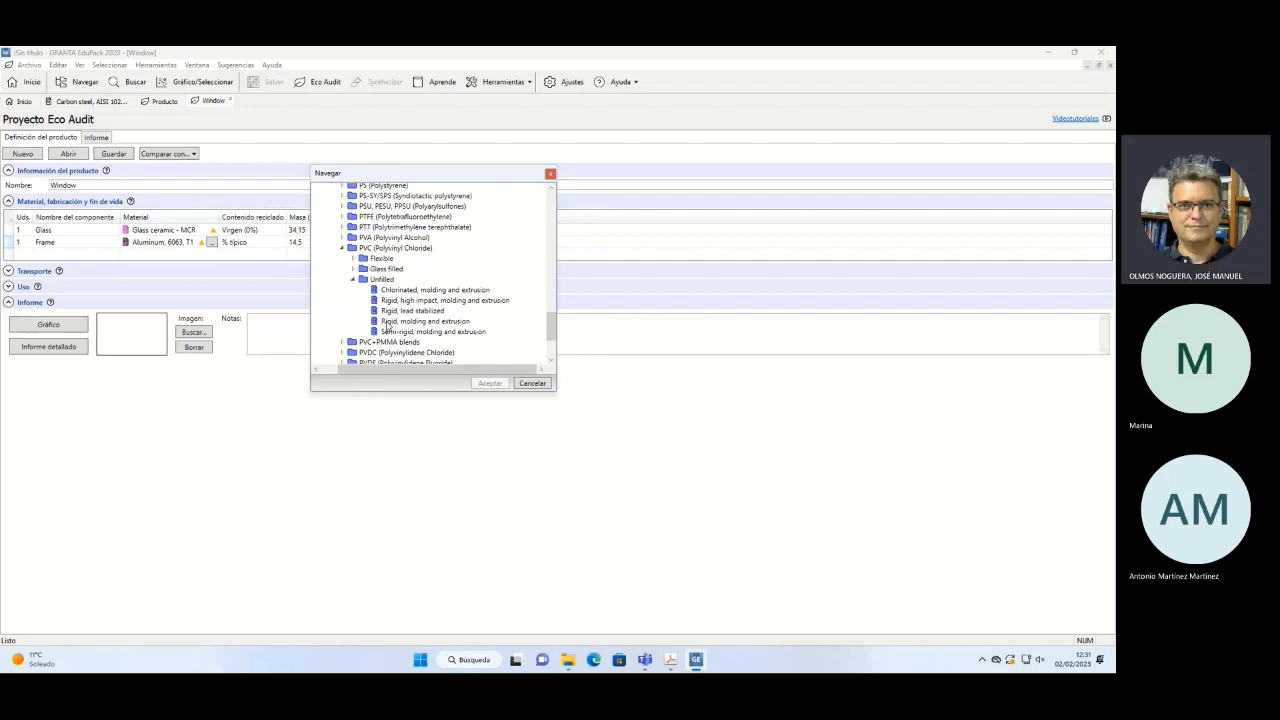
pyautogui.click(387, 322)
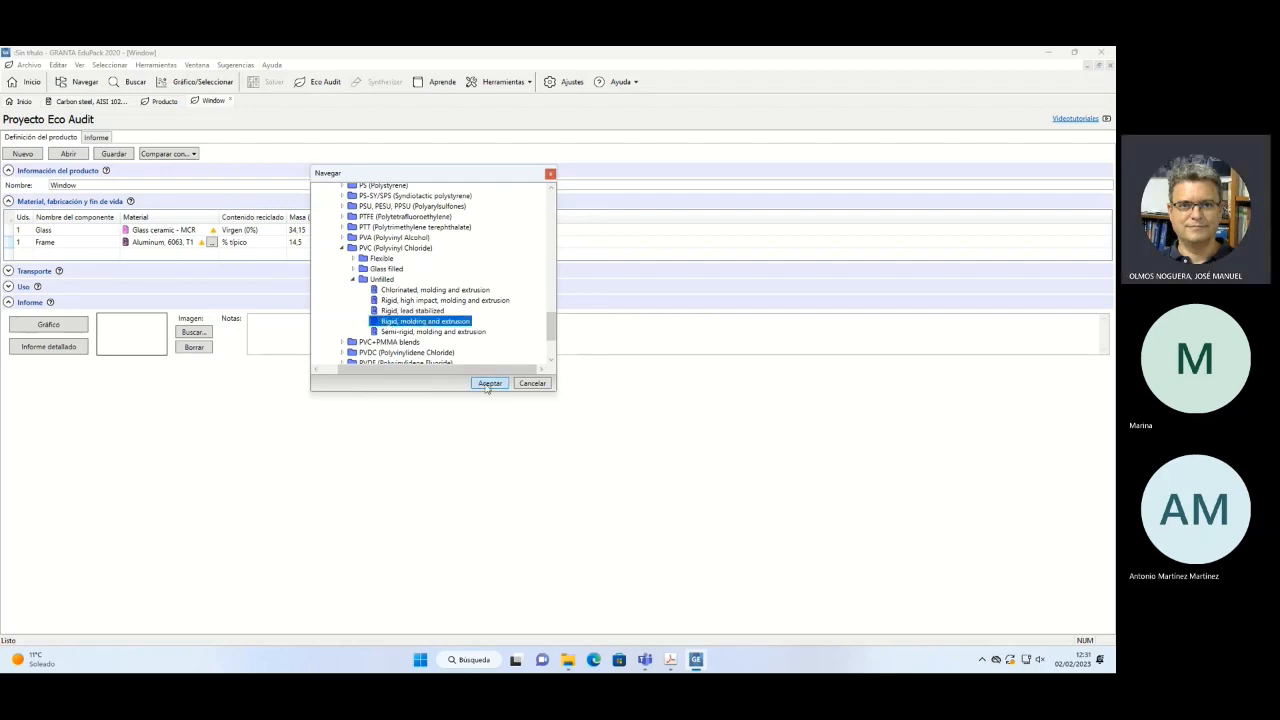
pyautogui.click(489, 383)
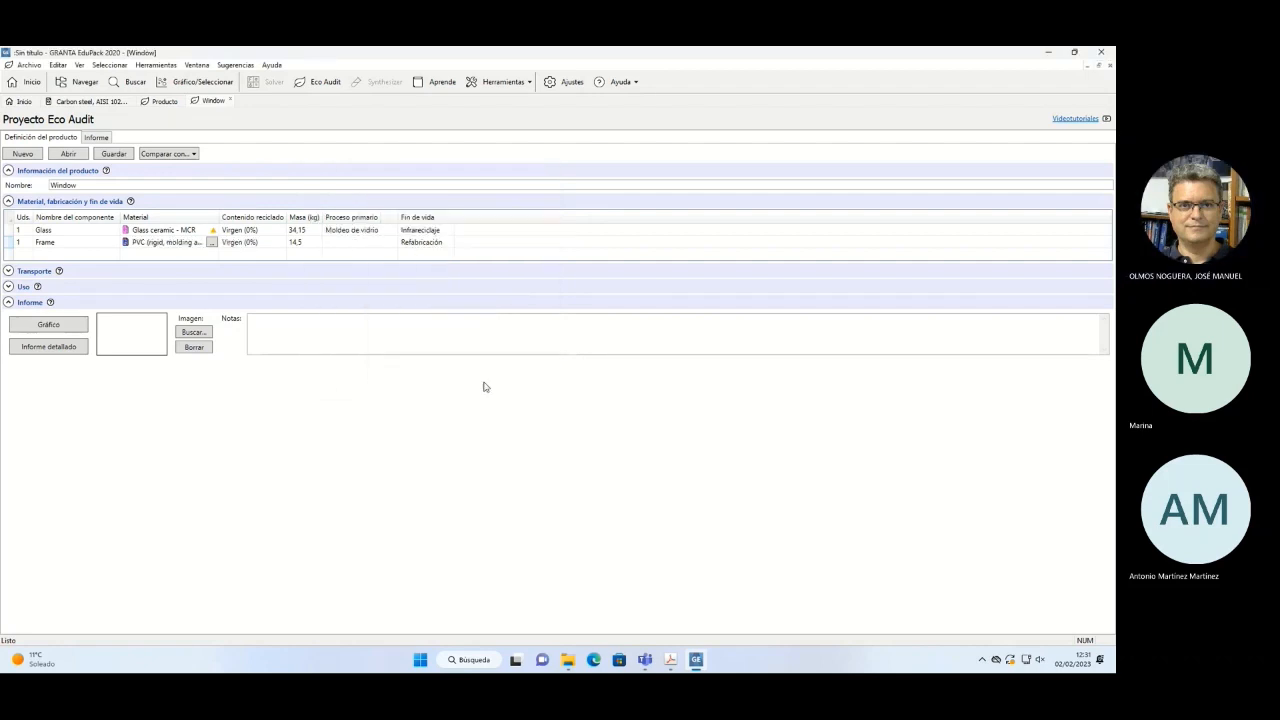
# Consult the PVC frame's mass in Adobe Acrobat, return to GRANTA EduPack and set the Frame to 9,3 kg with primary process Extrusión de polímeros.
pyautogui.click(671, 662)
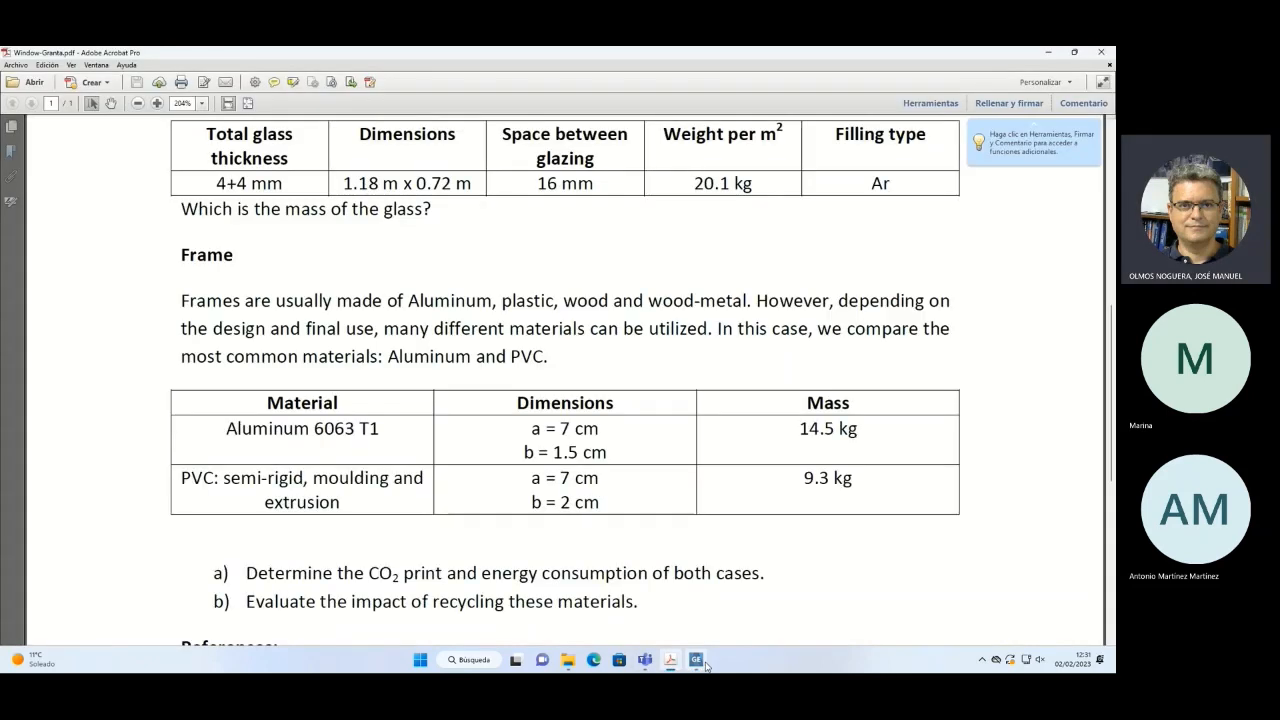
pyautogui.click(696, 660)
pyautogui.click(306, 242)
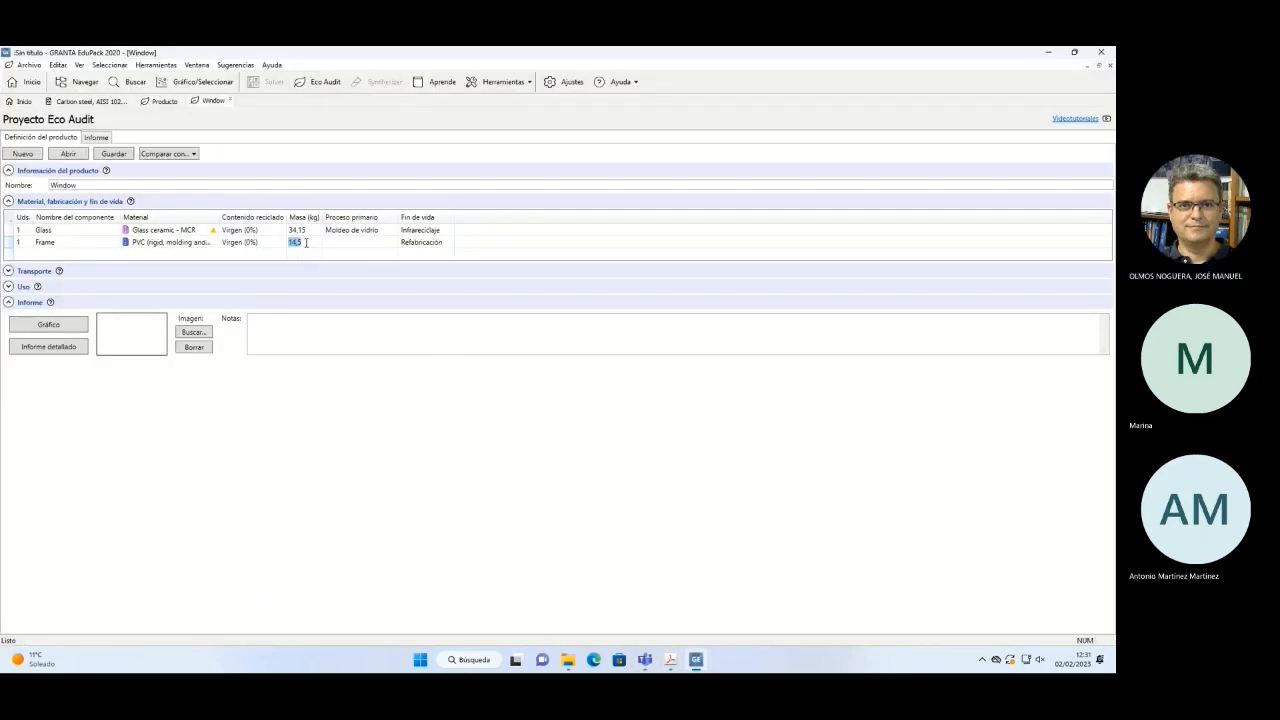
pyautogui.write('9,3')
pyautogui.press('Return')
pyautogui.click(378, 242)
pyautogui.click(394, 244)
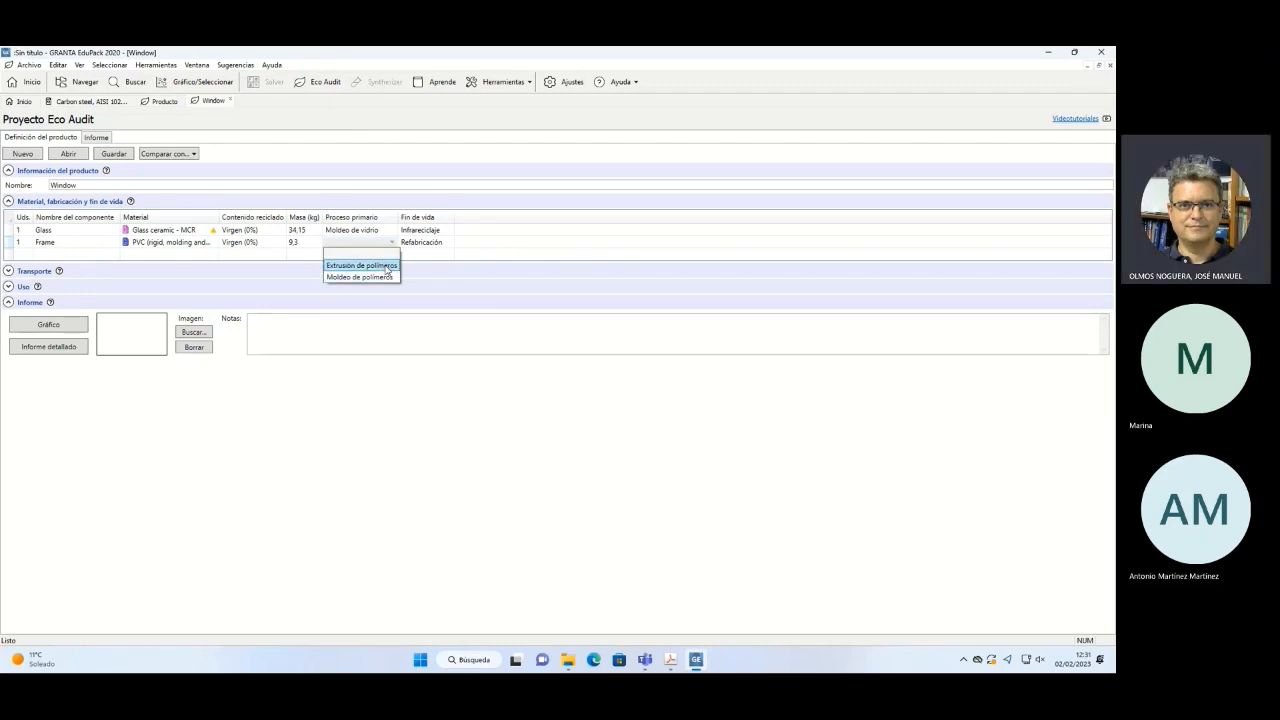
pyautogui.click(387, 267)
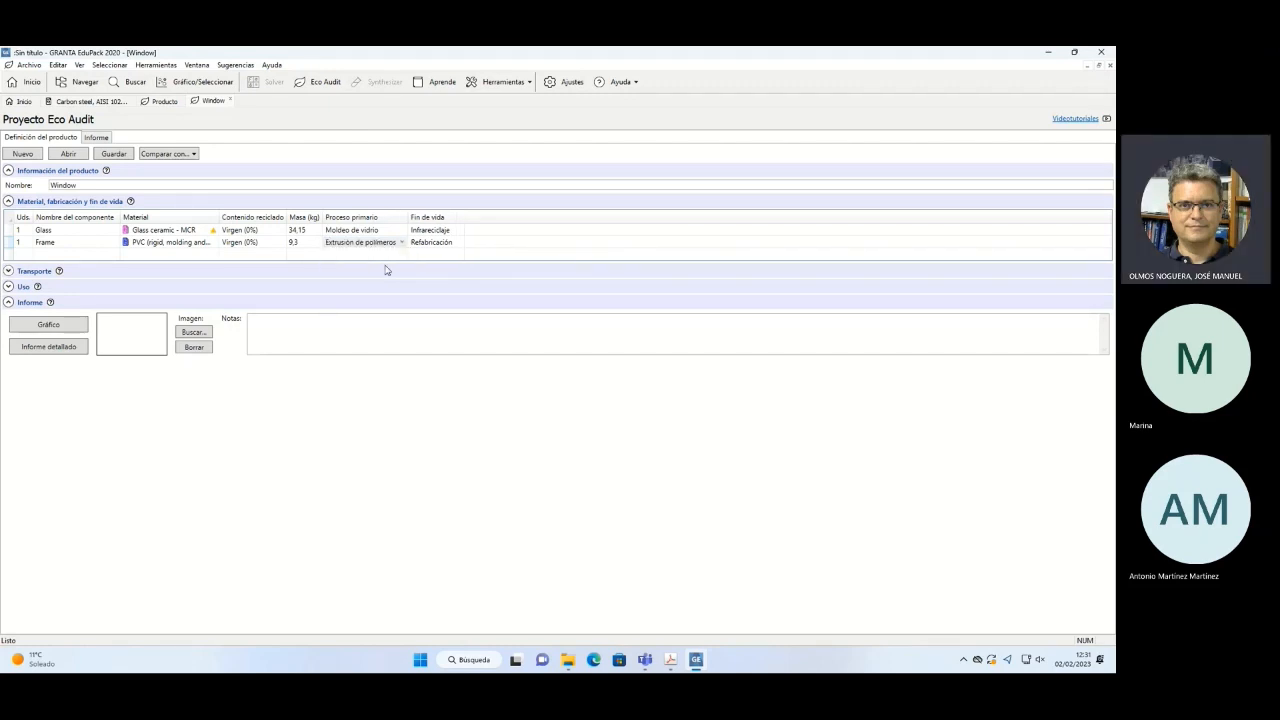
# Generate the detailed report for the PVC-frame window, return to the product definition and switch to Window-Granta.pdf in Adobe Acrobat.
pyautogui.click(50, 347)
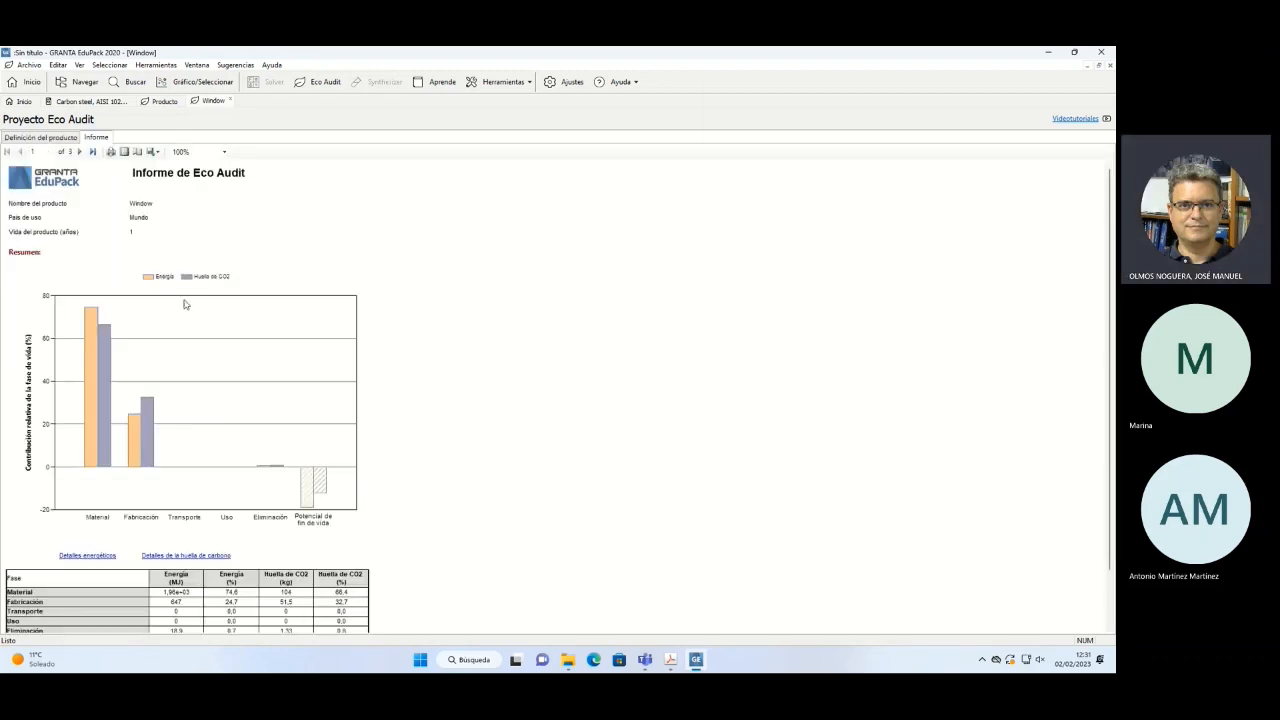
pyautogui.click(42, 138)
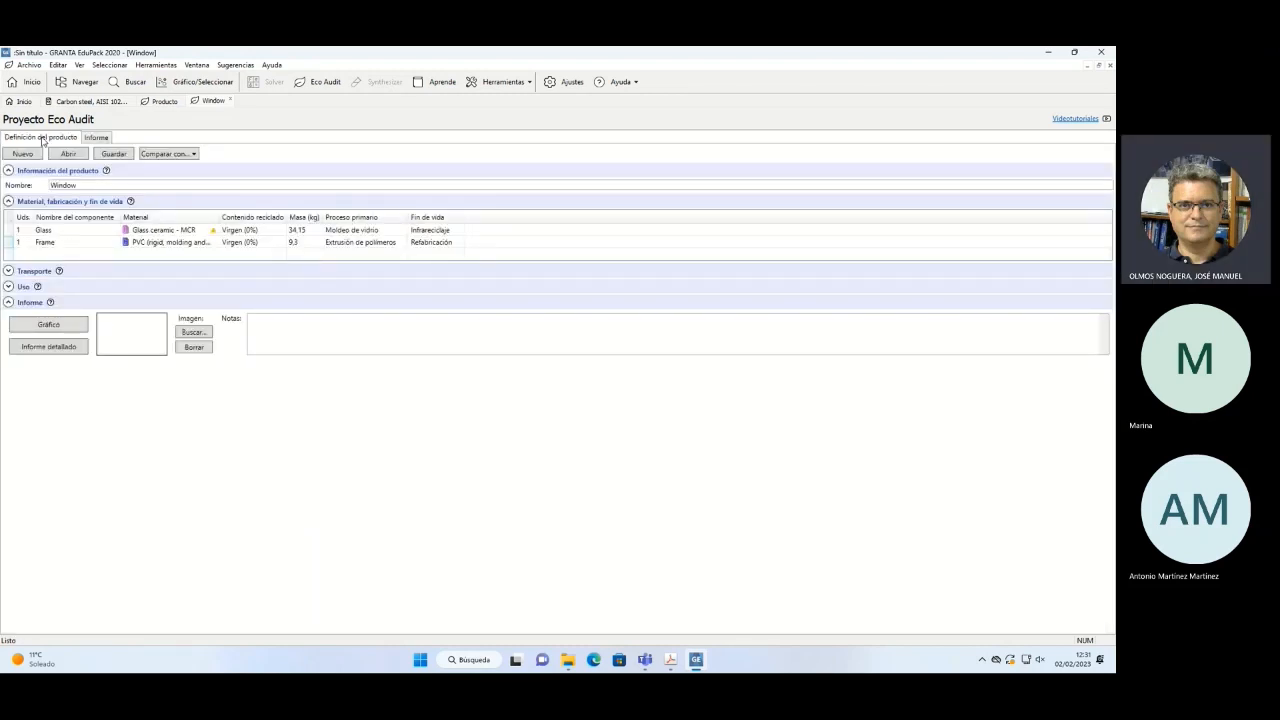
pyautogui.click(670, 659)
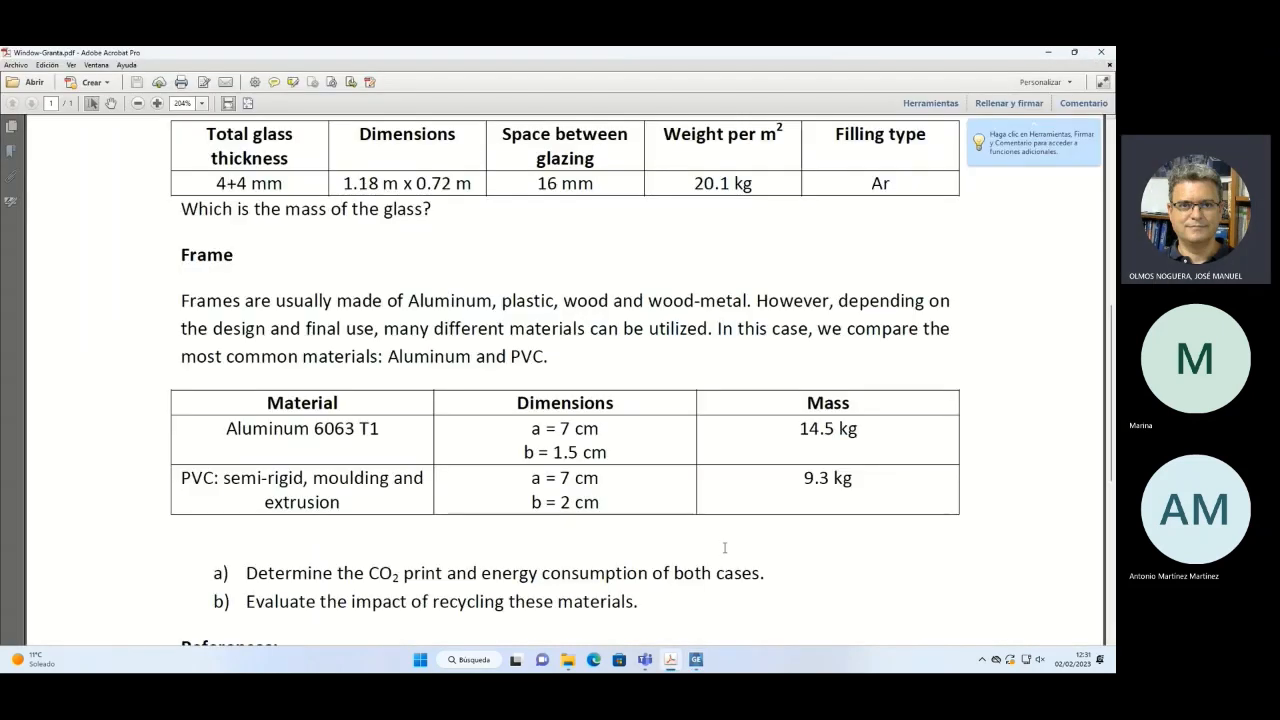